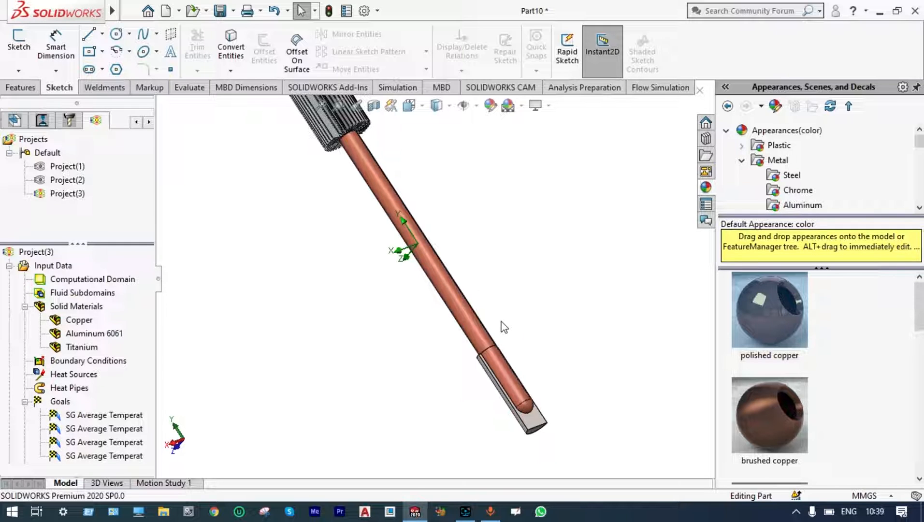
Examine the copper heat pipe from the plate at its lower end up to the finned heat sink.
scroll(501, 321, "down", 2)
scroll(502, 389, "down", 3)
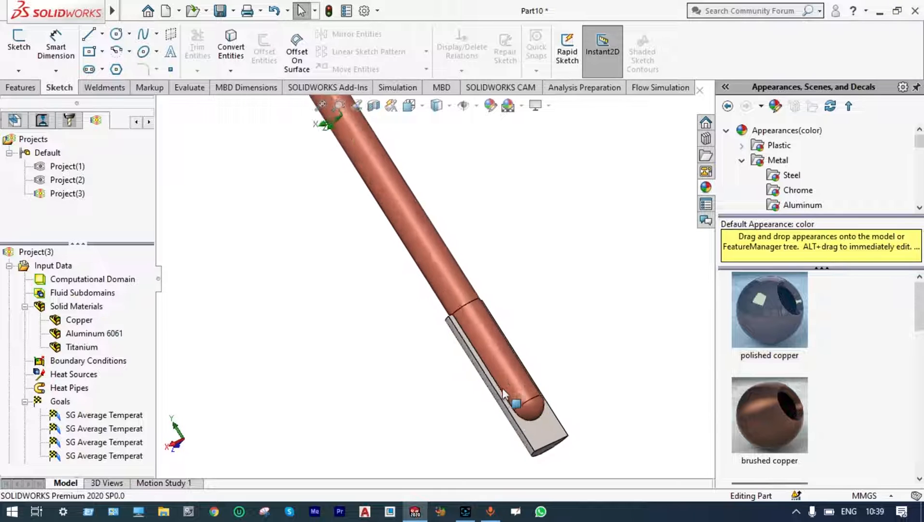
scroll(512, 336, "down", 3)
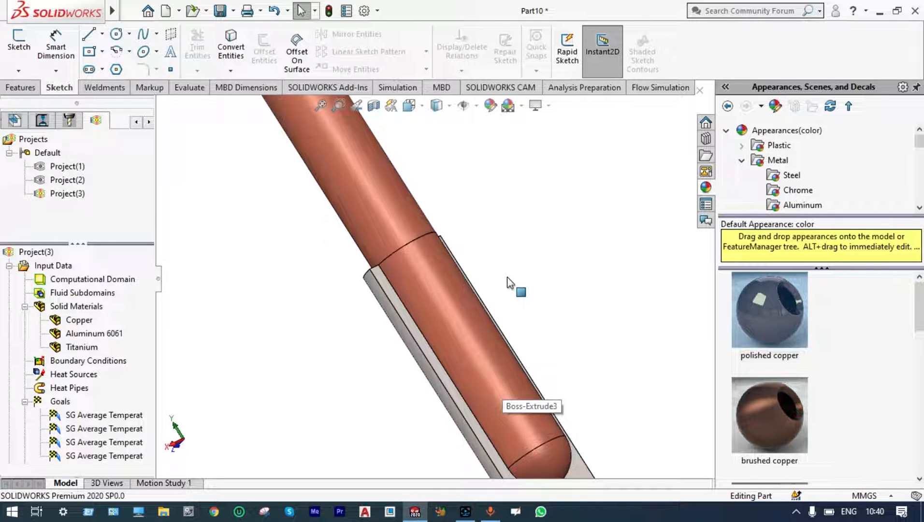
scroll(508, 284, "up", 2)
left_click_drag(508, 283, 392, 190)
scroll(480, 357, "up", 2)
scroll(457, 310, "up", 2)
scroll(354, 161, "down", 2)
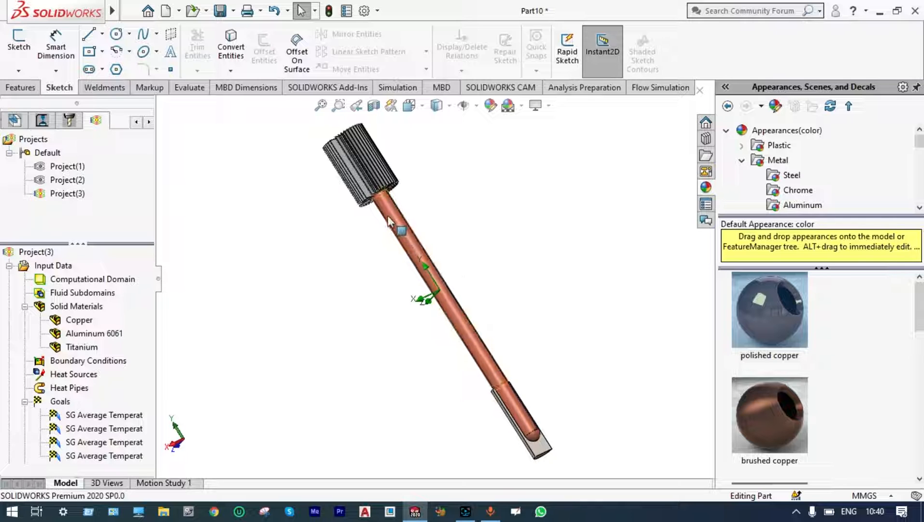
Section the model at the Top Plane, inspect the cut end of the copper pipe, and turn the section view off.
left_click(374, 107)
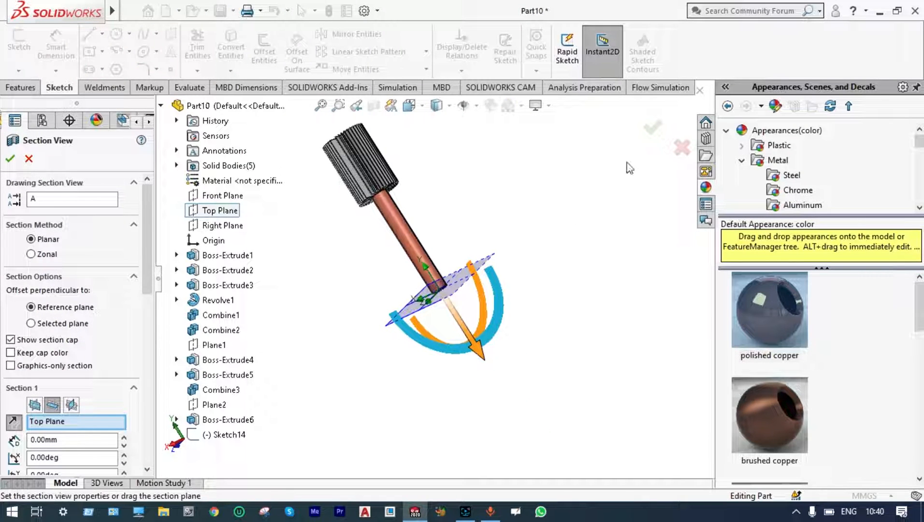
left_click(652, 128)
middle_click_drag(579, 264, 563, 203)
scroll(433, 284, "down", 10)
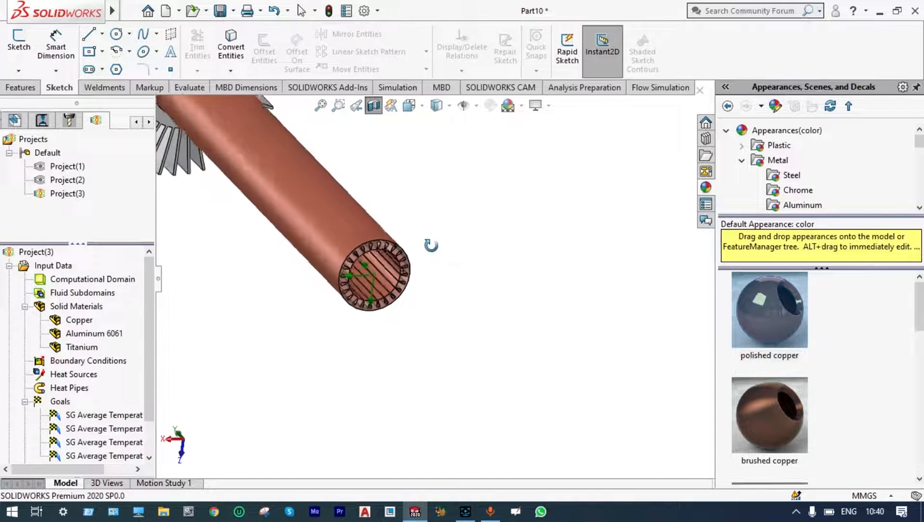
scroll(539, 358, "up", 5)
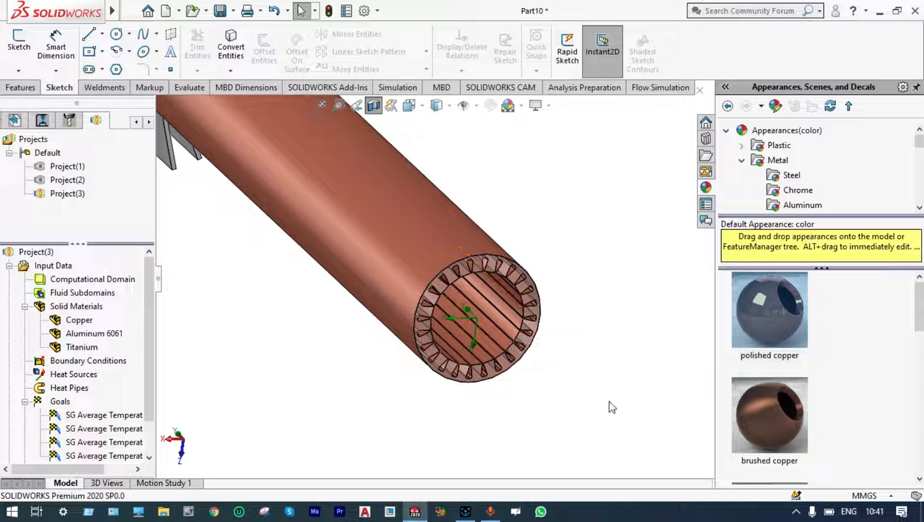
scroll(609, 406, "up", 4)
scroll(612, 407, "up", 1)
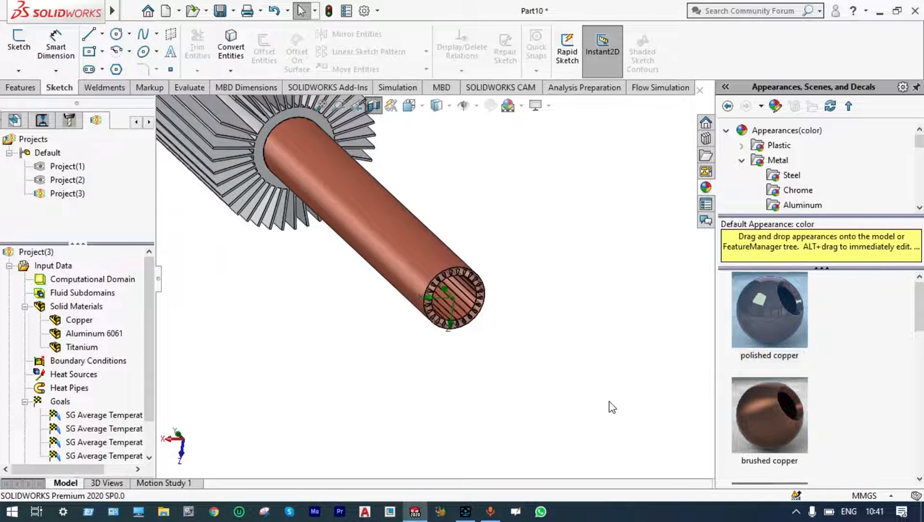
left_click(379, 106)
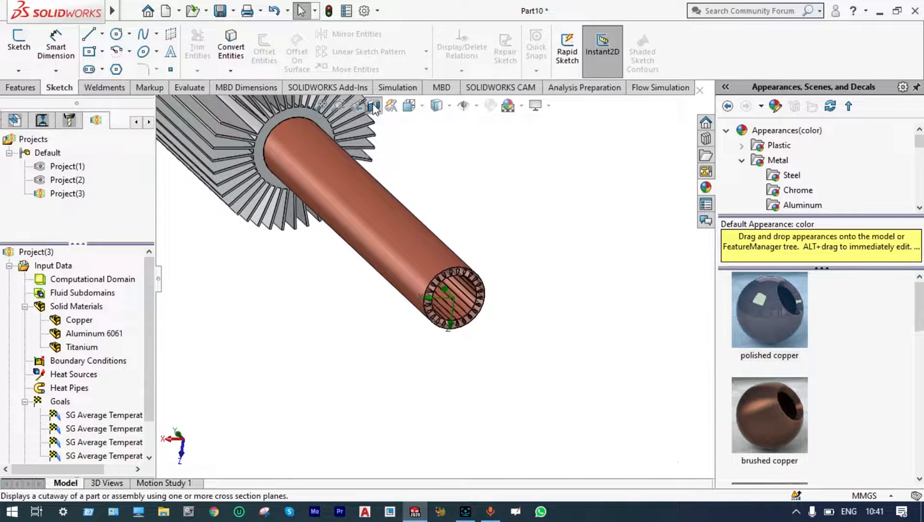
scroll(586, 330, "up", 3)
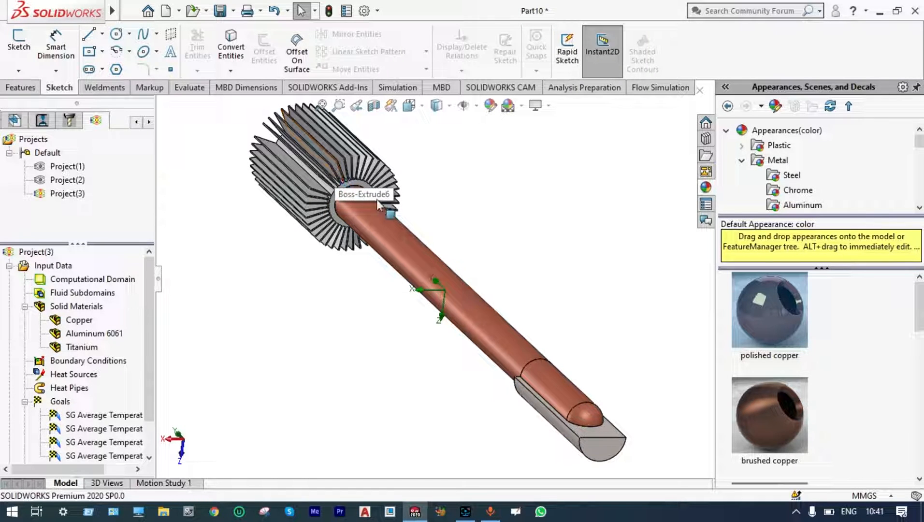
Preview another Top Plane section to inspect the grooves around the pipe's inner wall up close, and close it.
left_click(373, 106)
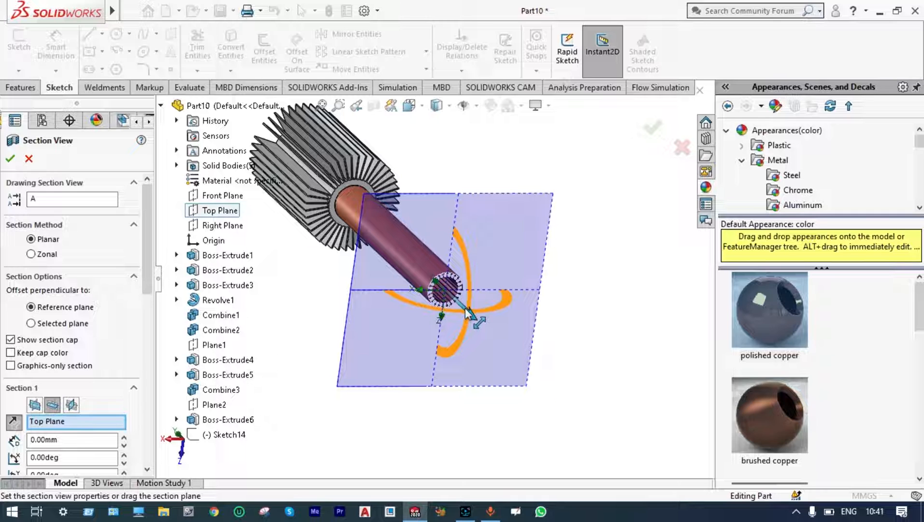
scroll(468, 313, "down", 3)
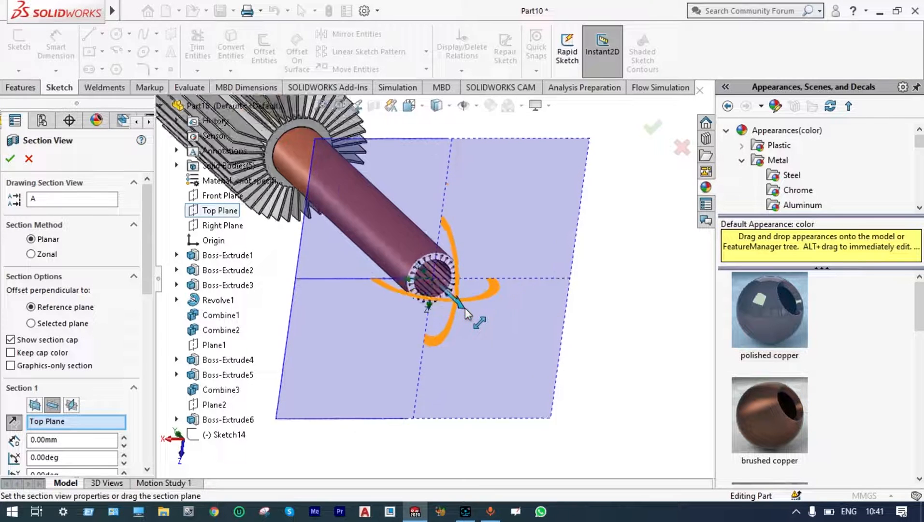
scroll(414, 259, "down", 3)
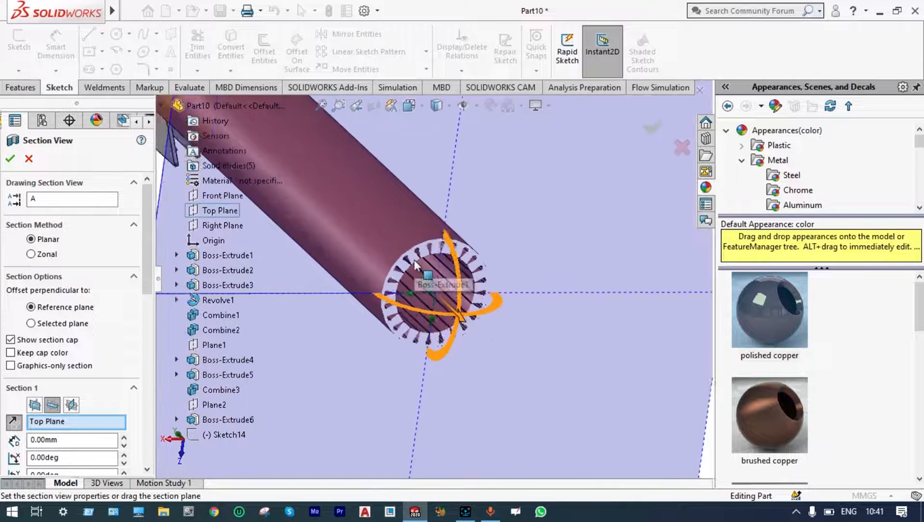
scroll(416, 271, "up", 4)
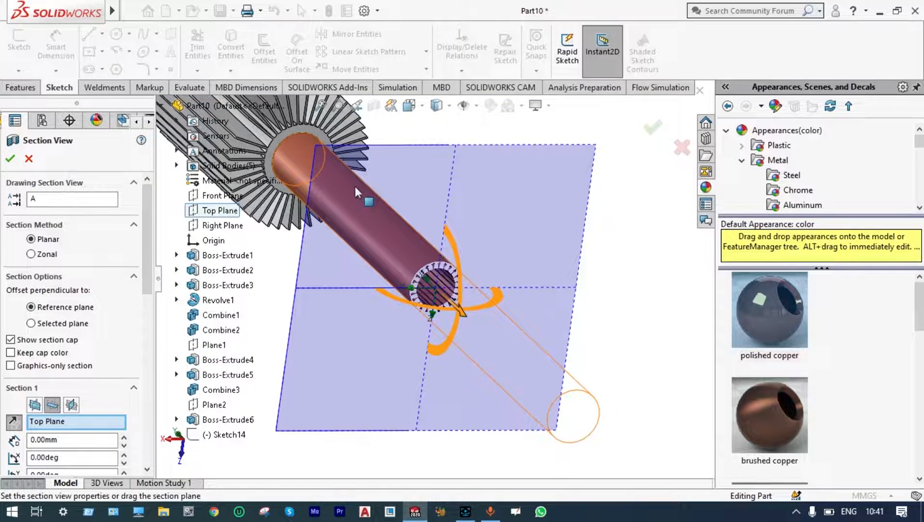
scroll(429, 277, "down", 5)
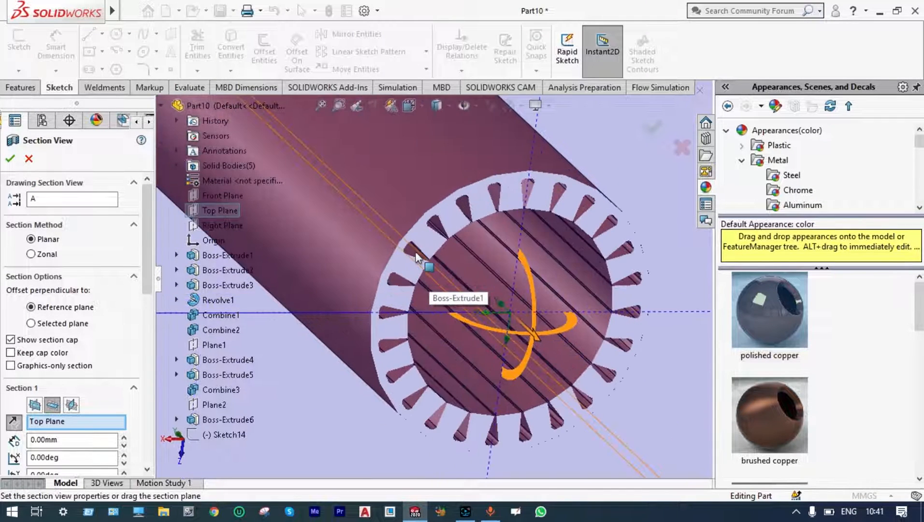
scroll(414, 252, "up", 2)
scroll(415, 256, "up", 5)
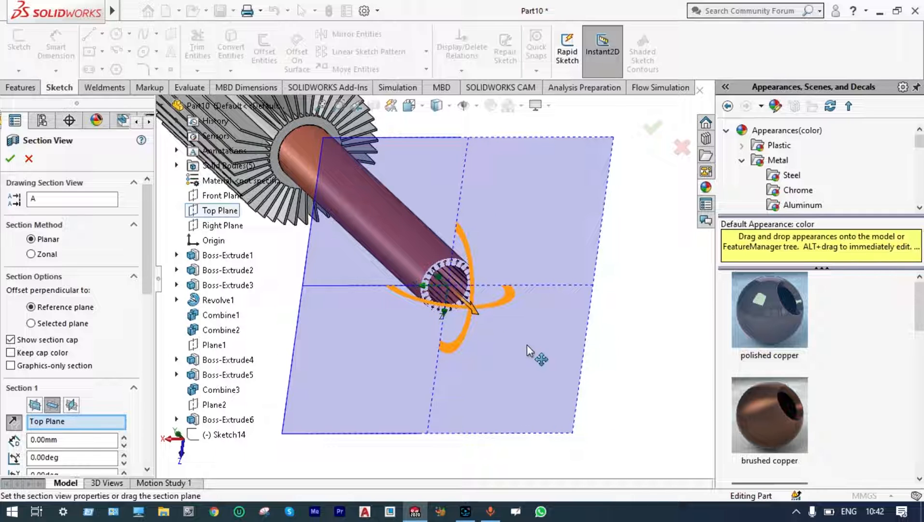
scroll(468, 264, "down", 3)
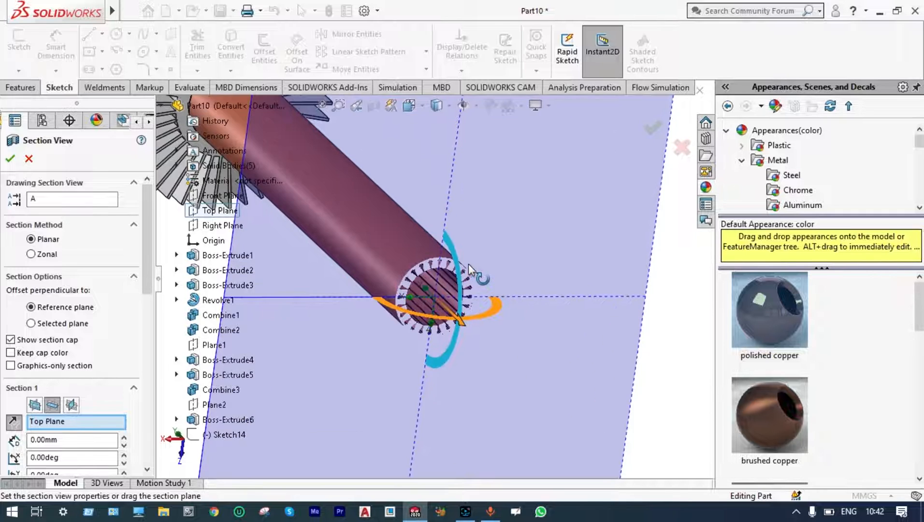
scroll(469, 264, "up", 2)
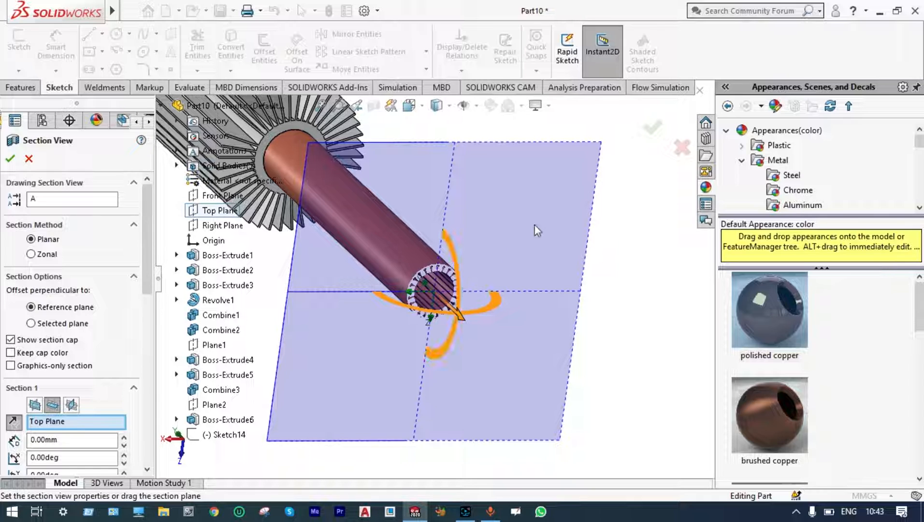
left_click(653, 128)
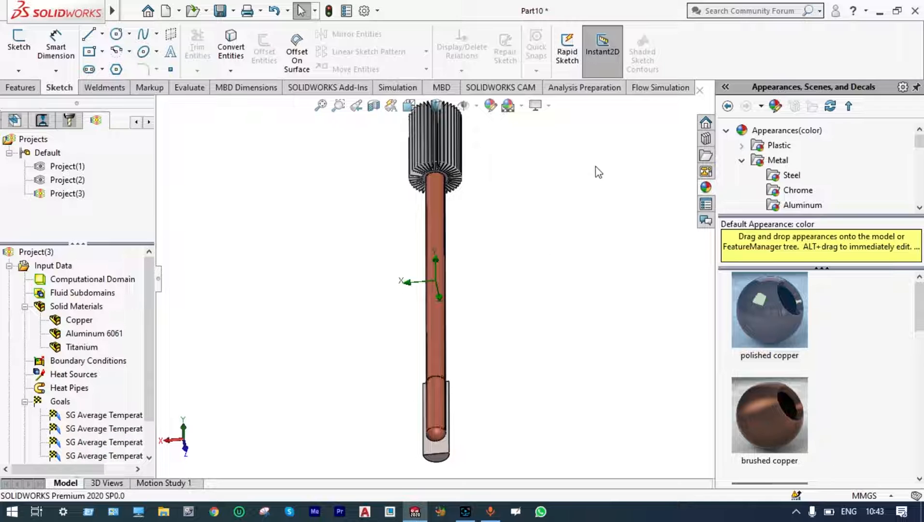
Start a new flow simulation project with the wizard, keeping the name Project(4) and the current configuration.
left_click(642, 89)
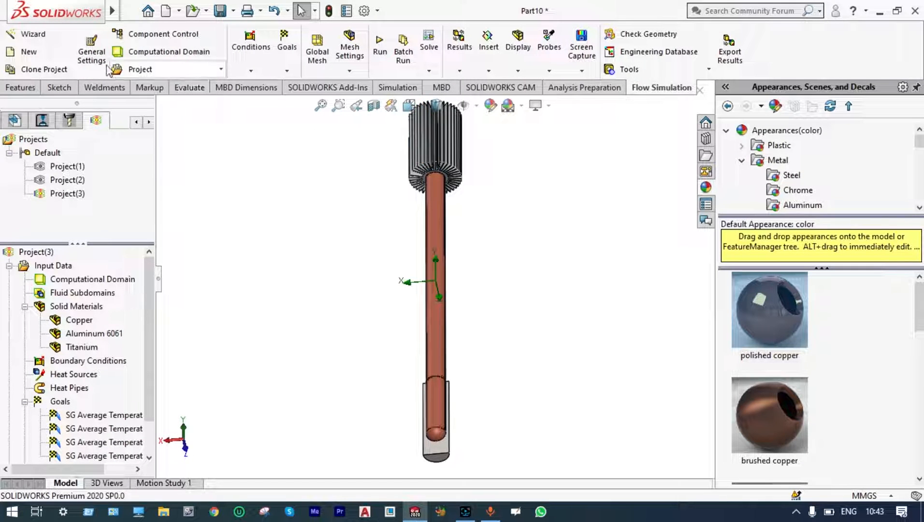
left_click(46, 38)
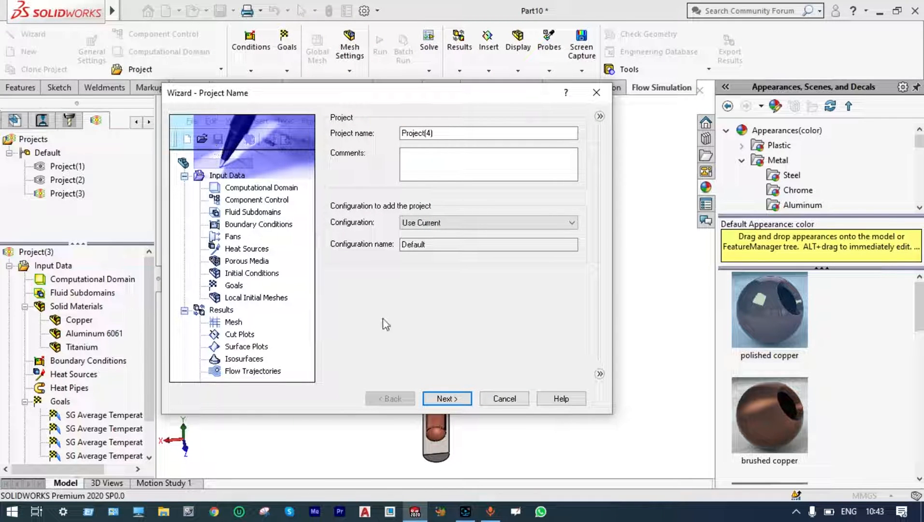
left_click(429, 400)
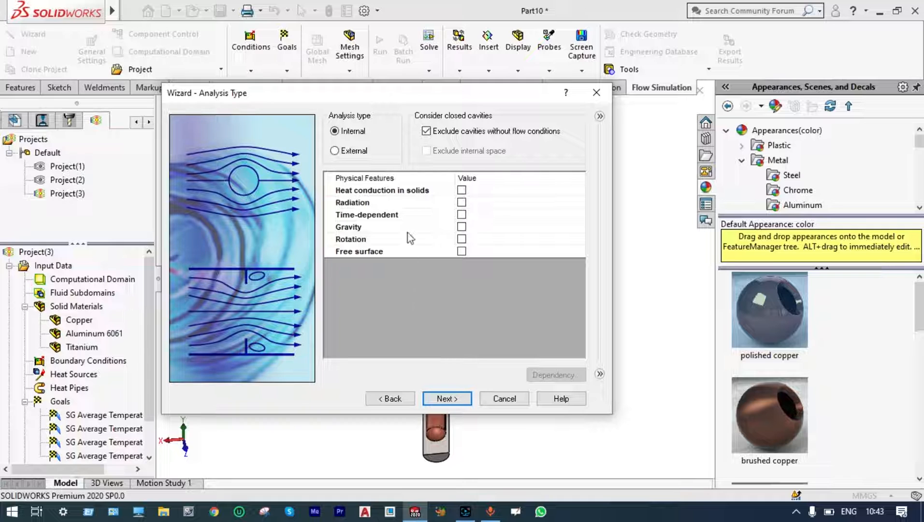
For the internal analysis, stop excluding cavities without flow conditions and enable heat conduction in solids and gravity.
left_click(425, 131)
left_click(462, 190)
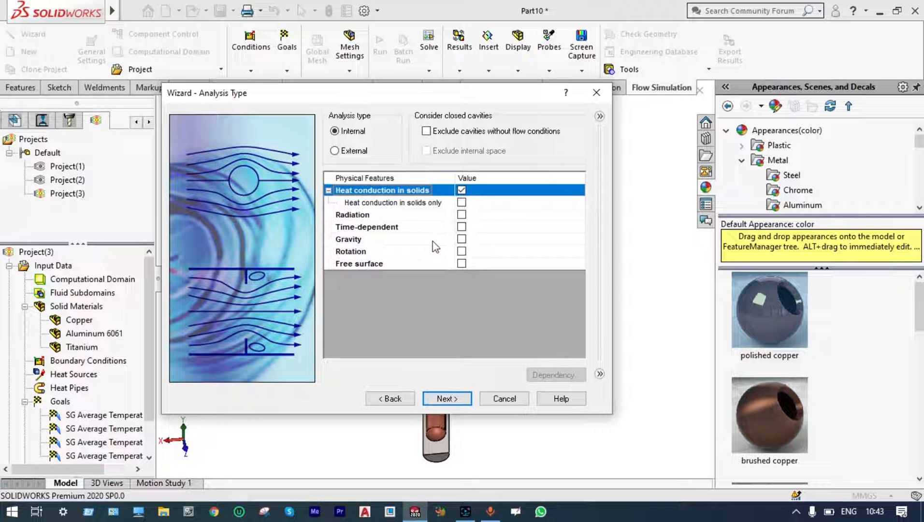
left_click(461, 240)
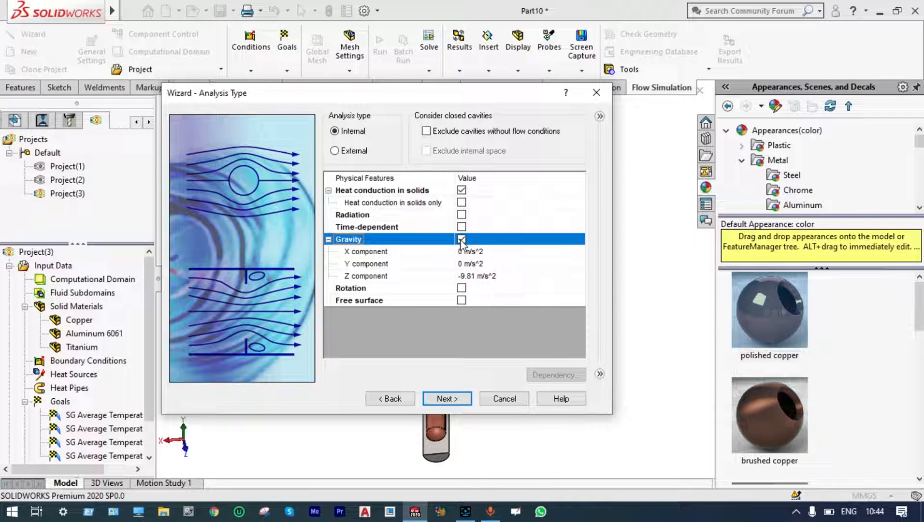
Set the gravity components to -9.81 m/s^2 in Y and 0 m/s^2 in Z.
left_click(465, 265)
left_click(465, 265)
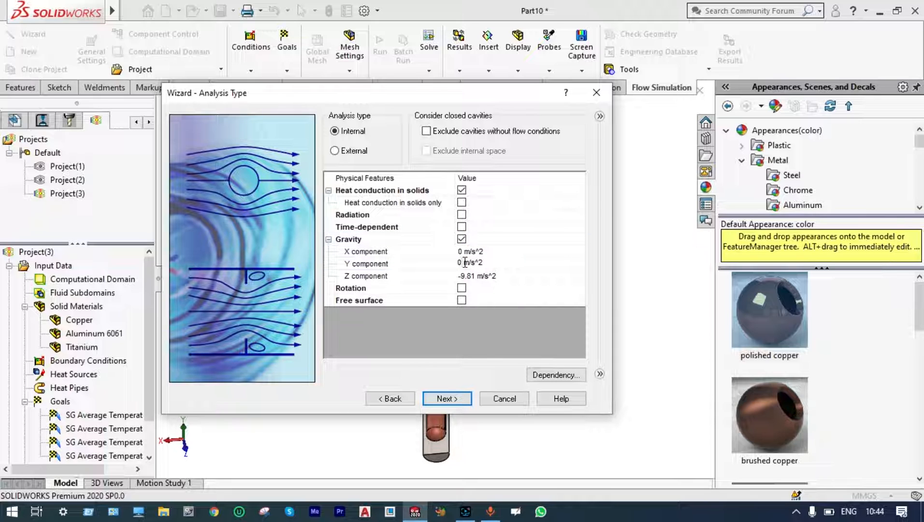
key("BackSpace")
type("-9.81")
left_click(473, 275)
key("BackSpace")
key("BackSpace")
key("BackSpace")
key("BackSpace")
key("BackSpace")
type("0")
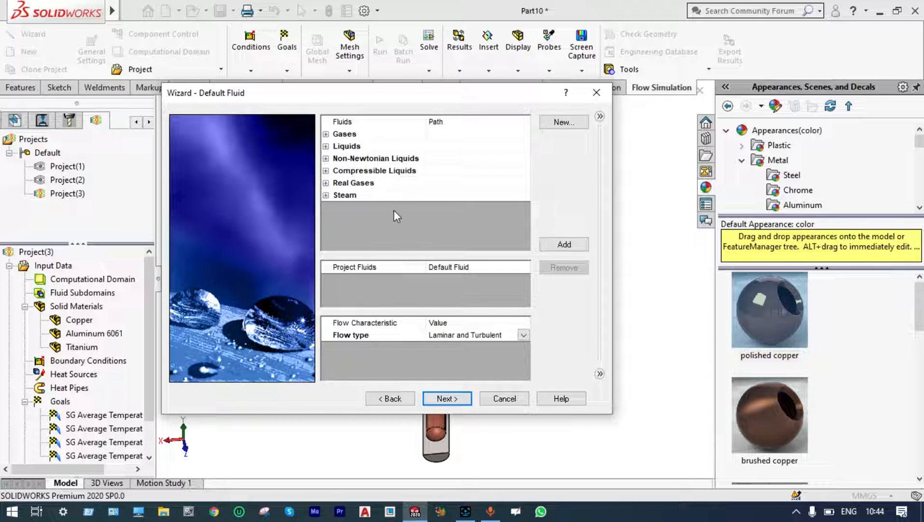
Add Water from the pre-defined liquids as the project's default fluid.
left_click(326, 146)
key("w")
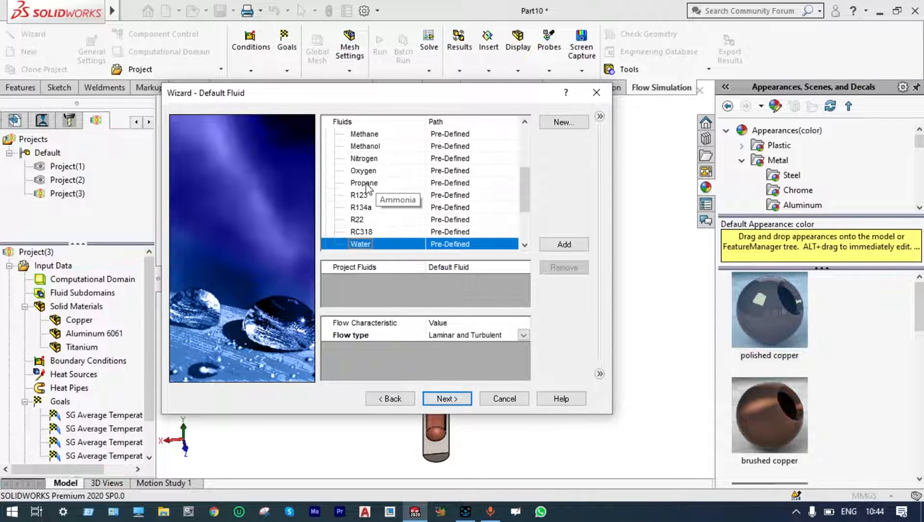
double_click(363, 244)
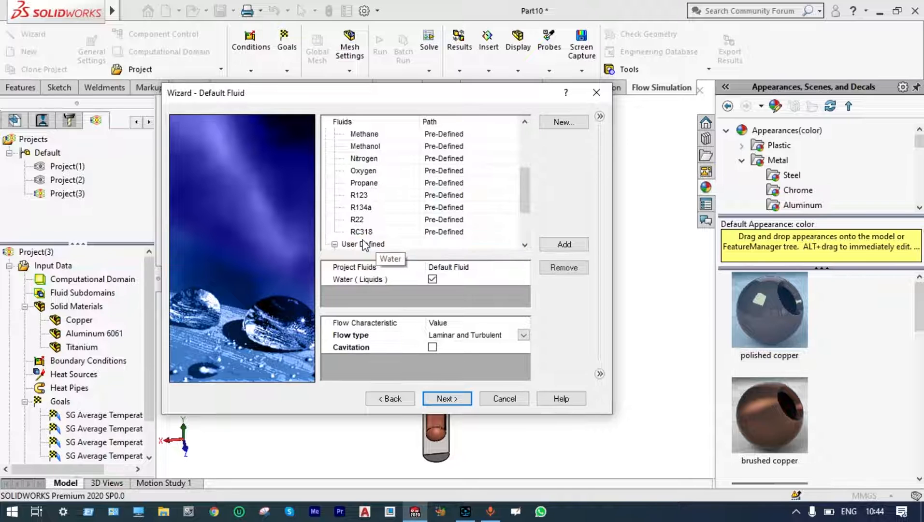
left_click(446, 398)
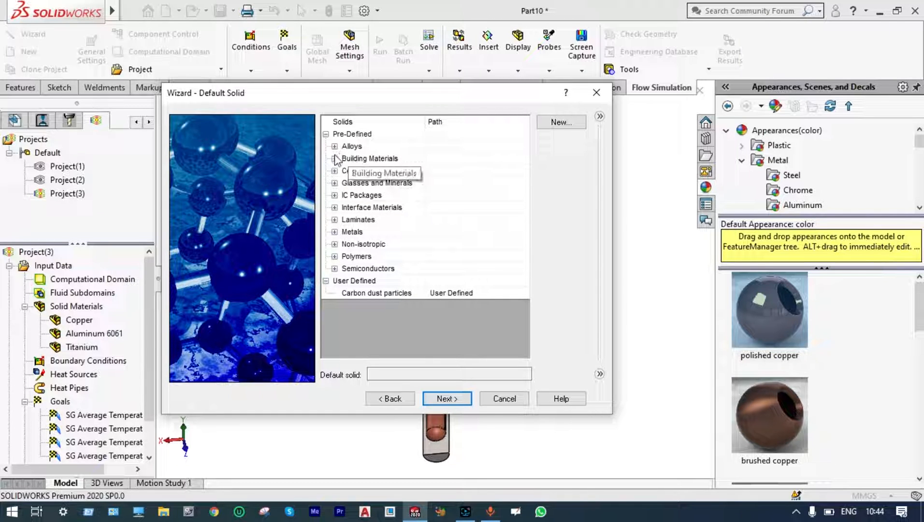
Choose Copper from the pre-defined metals as the default solid.
left_click(334, 233)
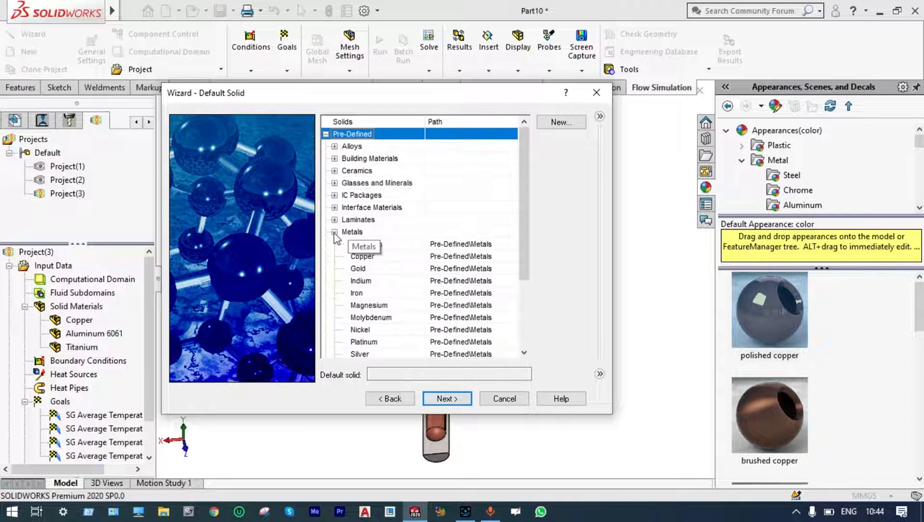
left_click(356, 260)
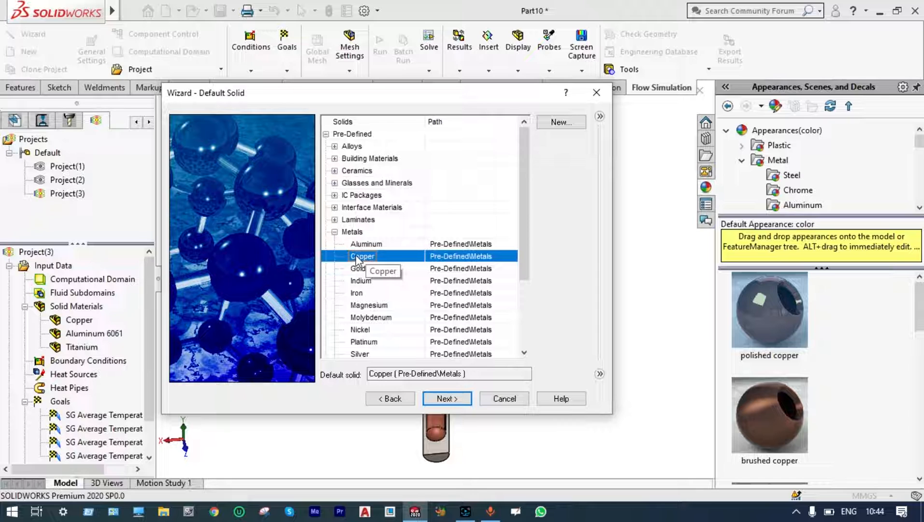
left_click(441, 399)
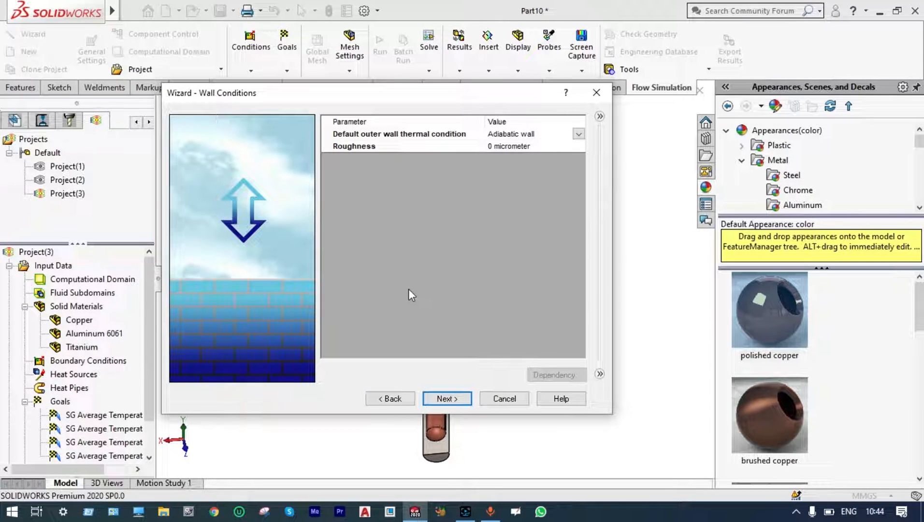
Review the default wall and initial conditions, and return to the default fluid settings.
left_click(444, 397)
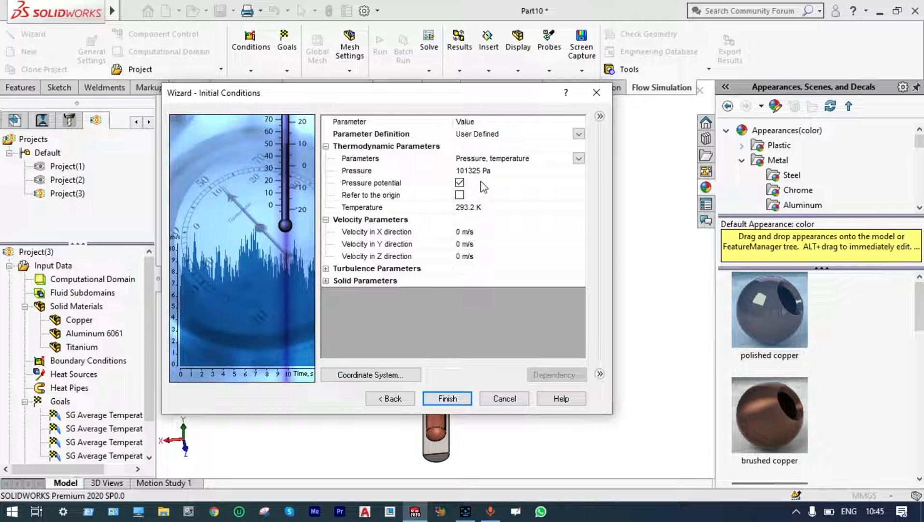
left_click(397, 399)
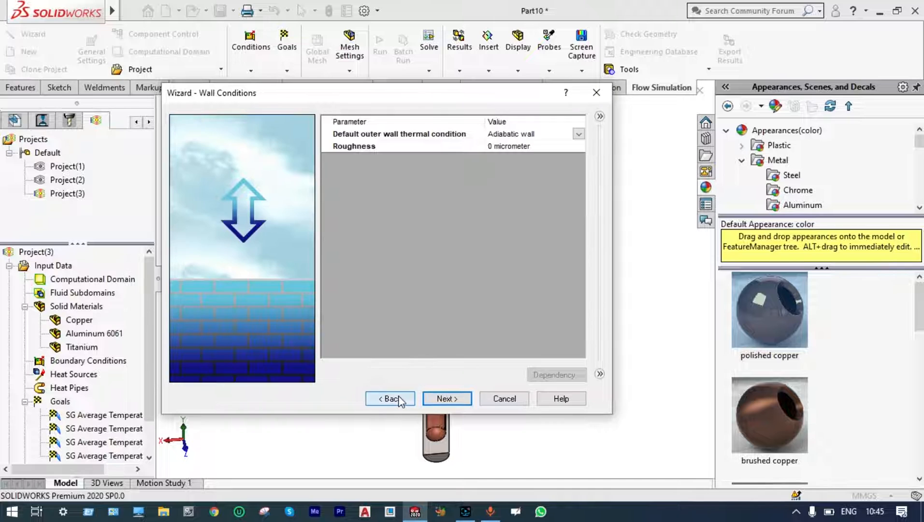
left_click(397, 399)
left_click(397, 399)
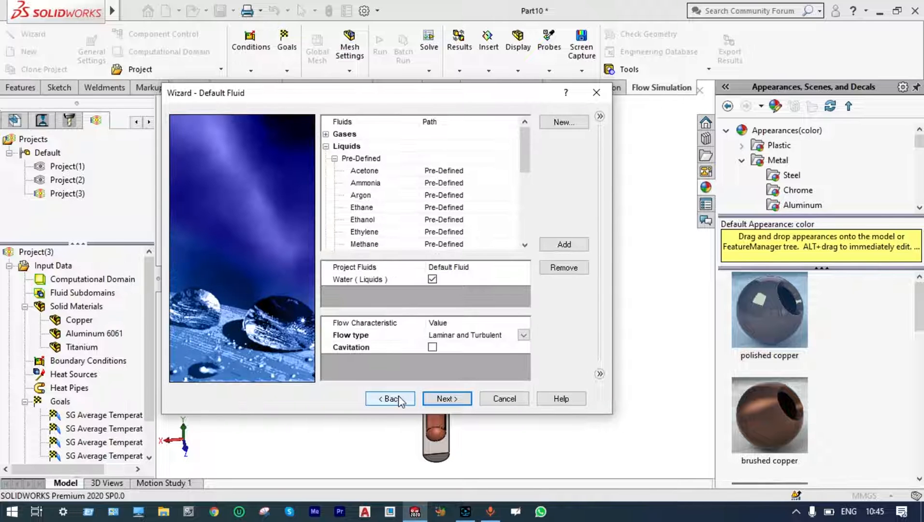
Return to the unit system settings and set the pressure unit to bar and the temperature unit to °C.
left_click(397, 399)
left_click(398, 399)
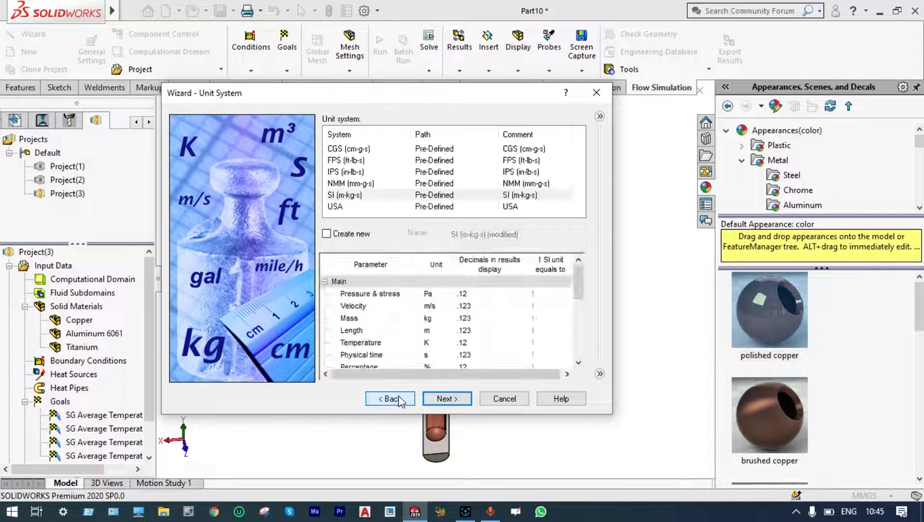
left_click(436, 296)
left_click(445, 295)
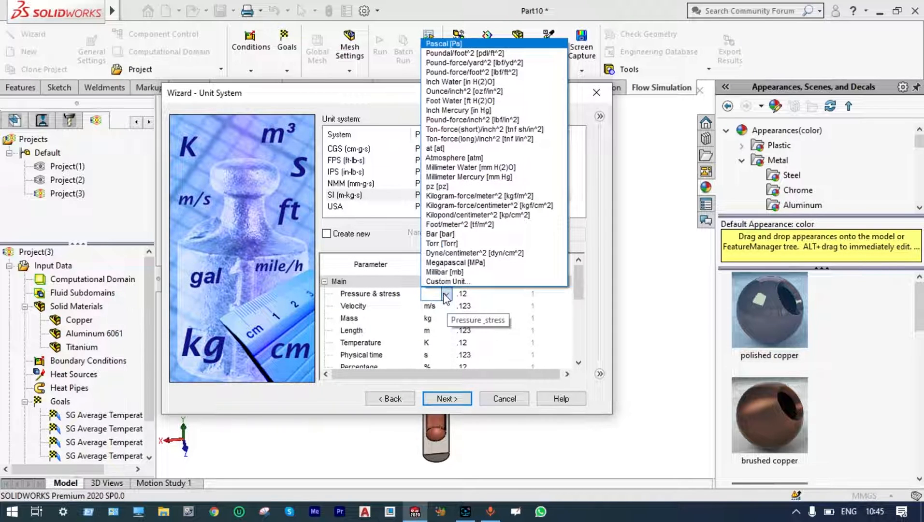
left_click(443, 288)
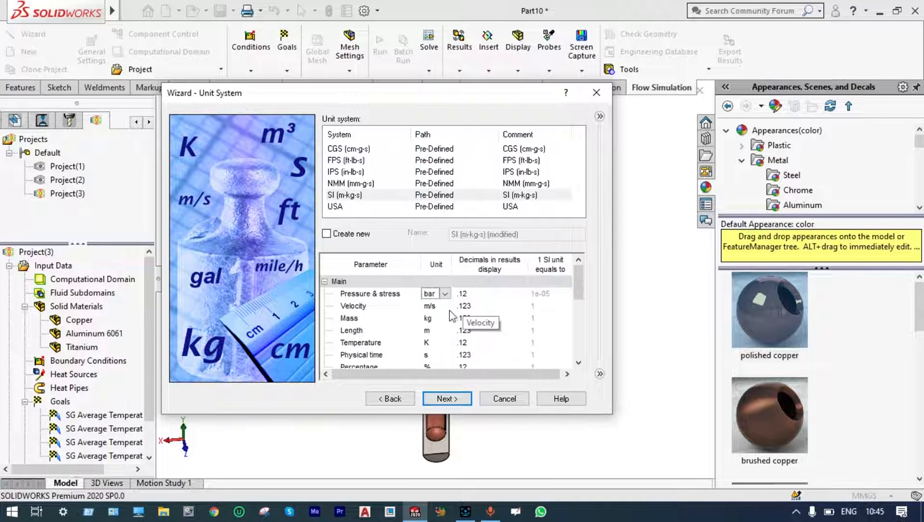
left_click(425, 344)
left_click(444, 343)
left_click(436, 359)
Set the initial fluid temperature and the initial solid temperature to 20 °C, and finish creating the project.
left_click(443, 398)
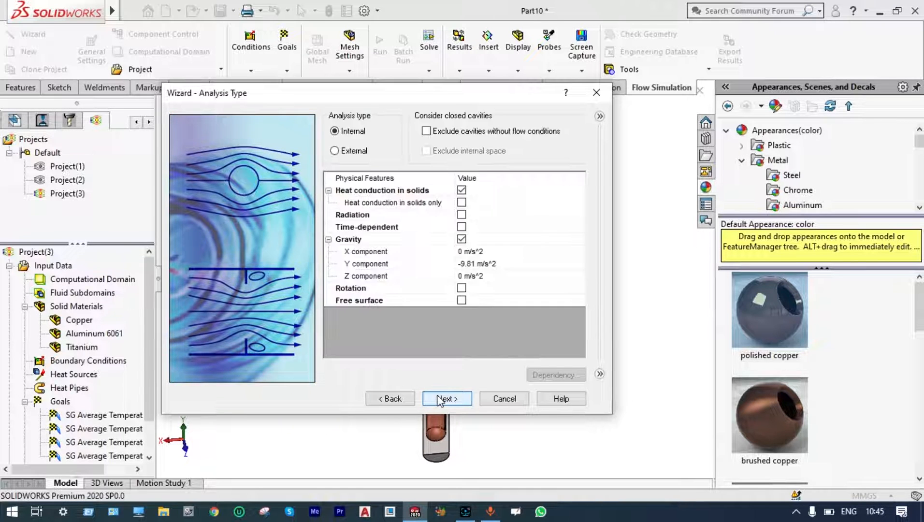
left_click(442, 399)
left_click(440, 400)
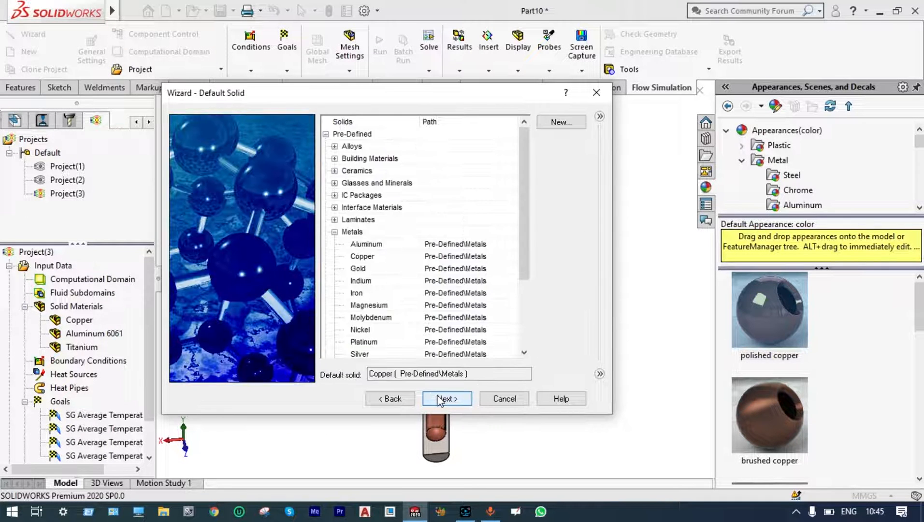
left_click(440, 399)
left_click(439, 399)
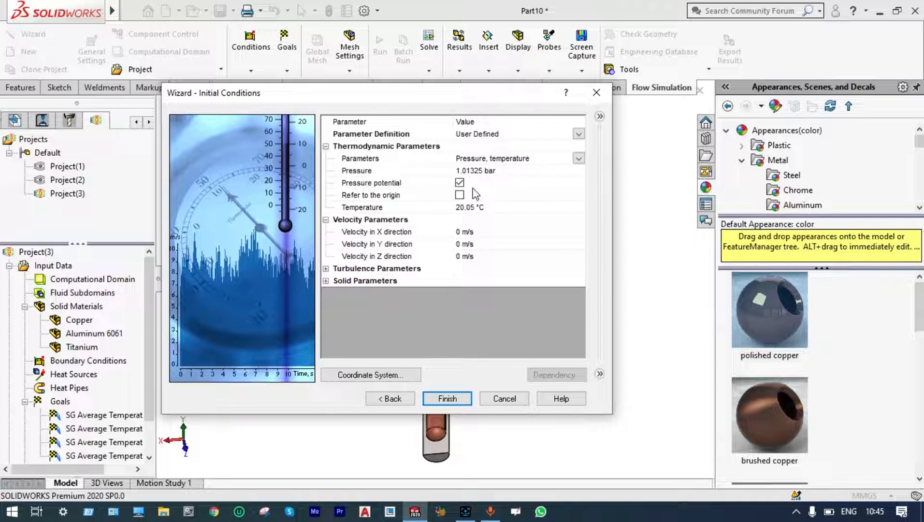
left_click(475, 207)
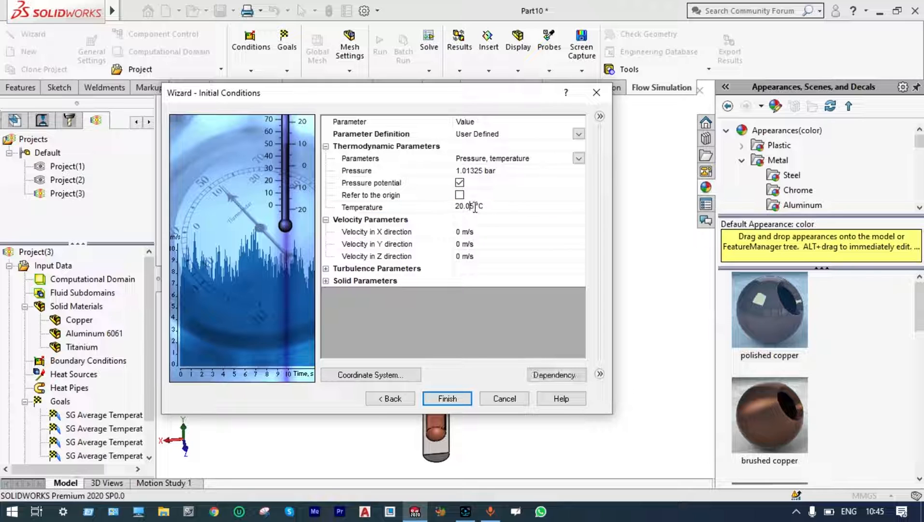
left_click(328, 282)
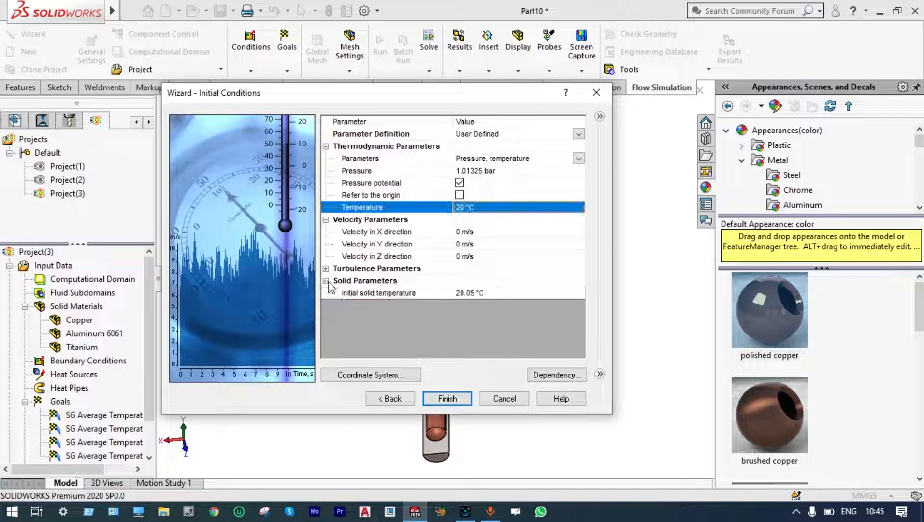
left_click(472, 294)
key("BackSpace")
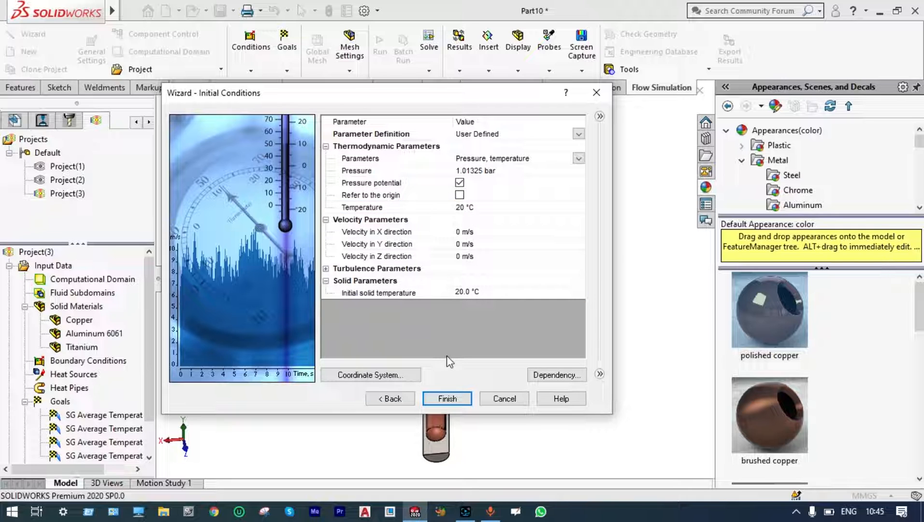
left_click(447, 397)
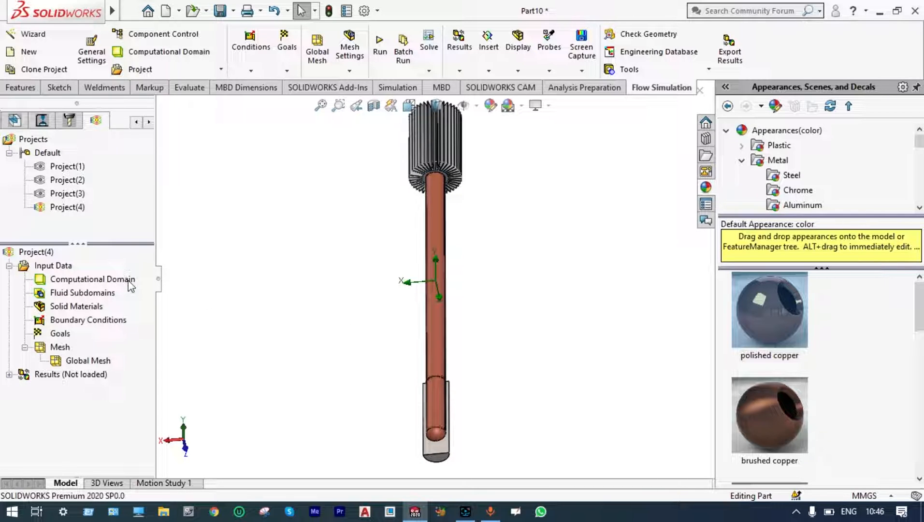
Create a fluid subdomain of liquid water from the inner face of the heat pipe.
right_click(128, 294)
left_click(138, 303)
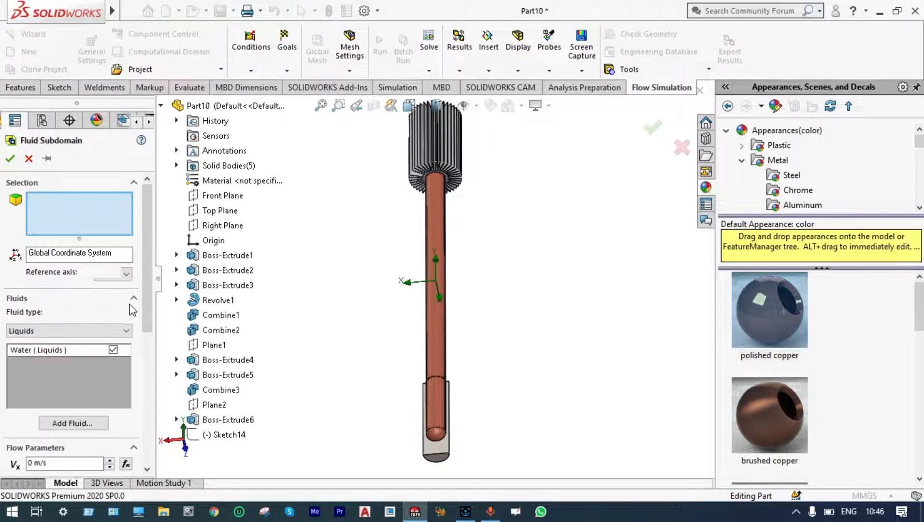
right_click(441, 411)
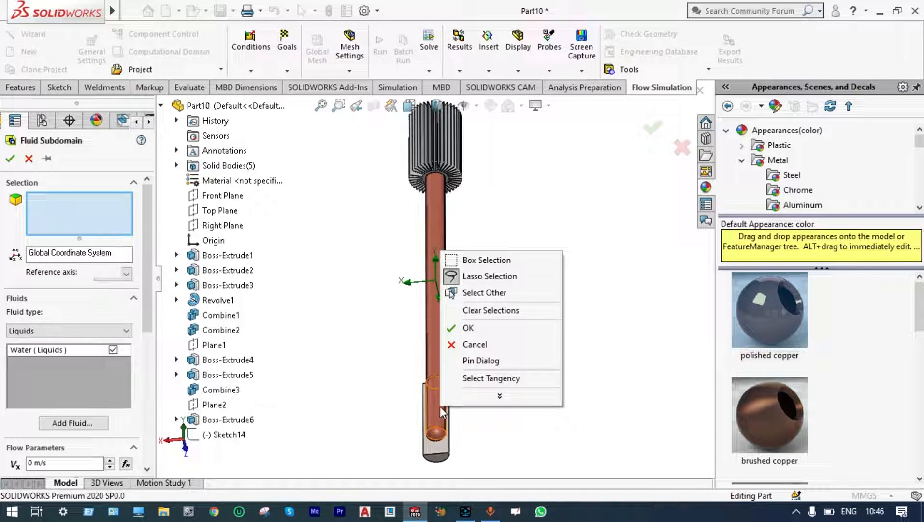
left_click(440, 406)
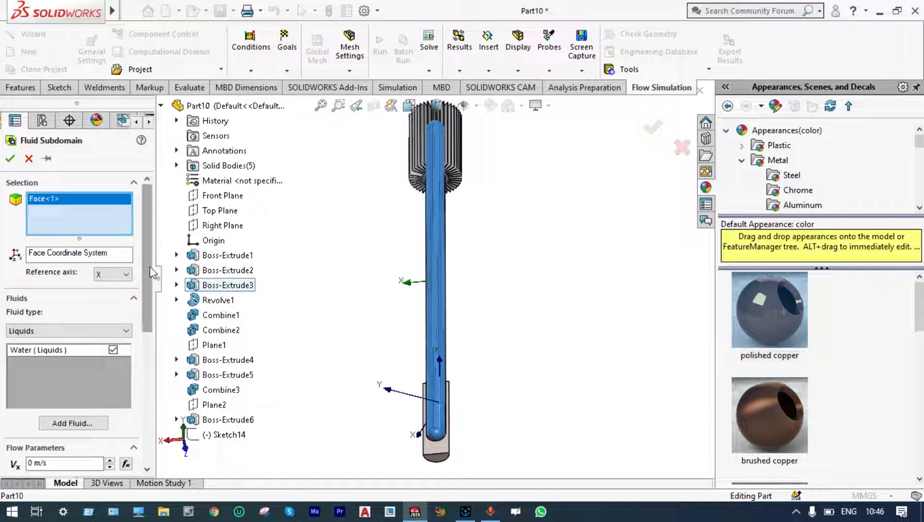
left_click_drag(151, 273, 135, 364)
left_click(55, 369)
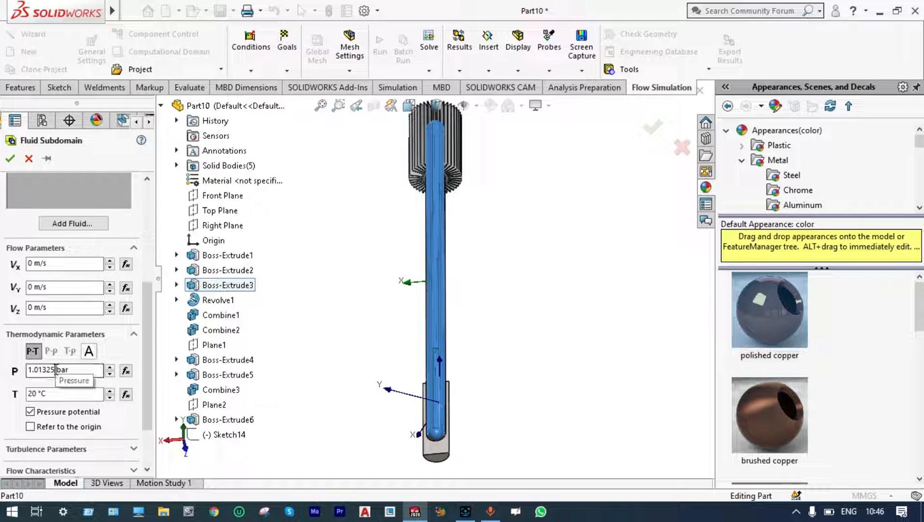
left_click(10, 158)
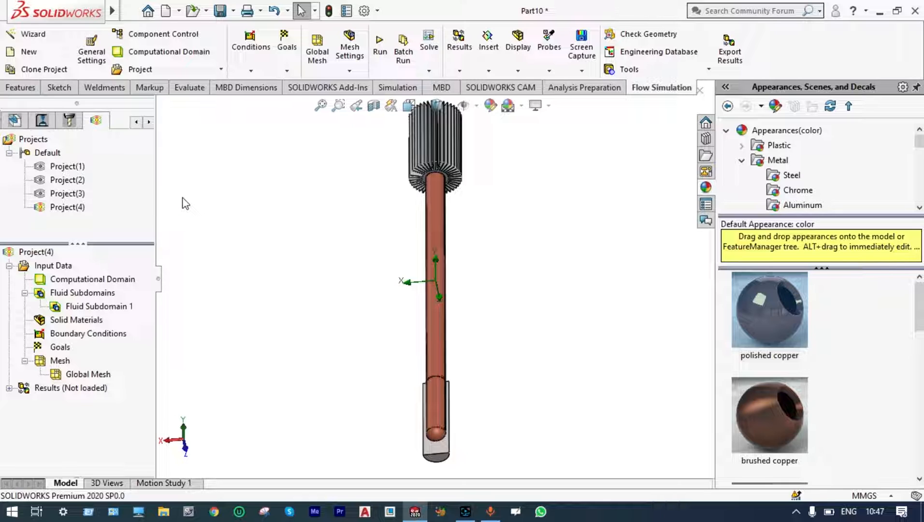
Assign pre-defined Copper as the solid material of the Adiobatic Zone, Evaporator and Condenser bodies.
right_click(92, 324)
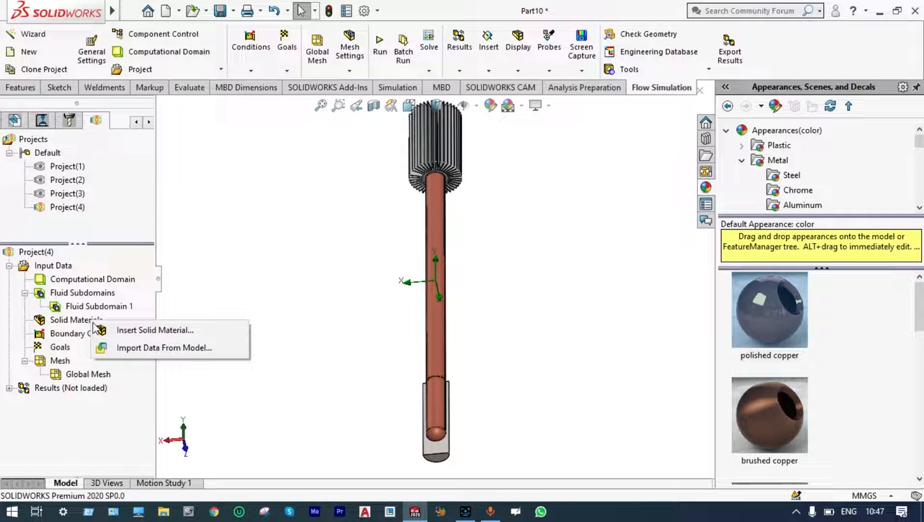
left_click(118, 331)
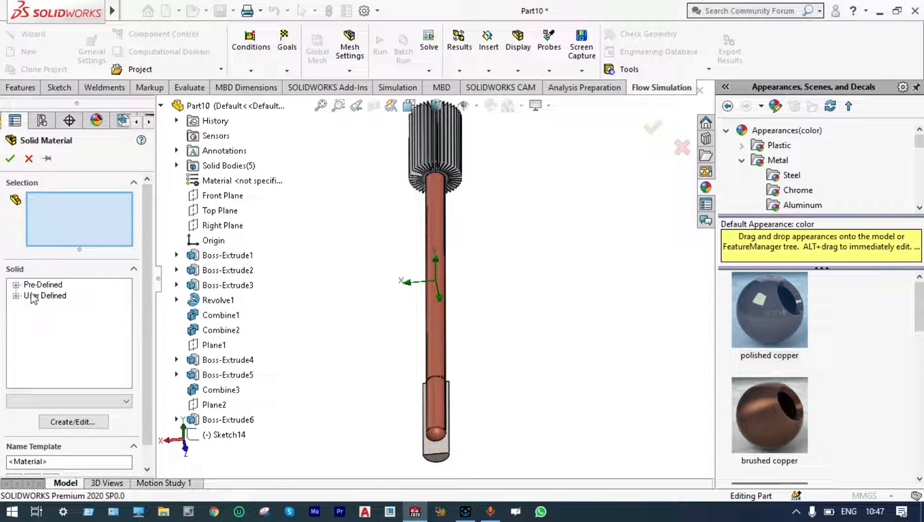
left_click(16, 284)
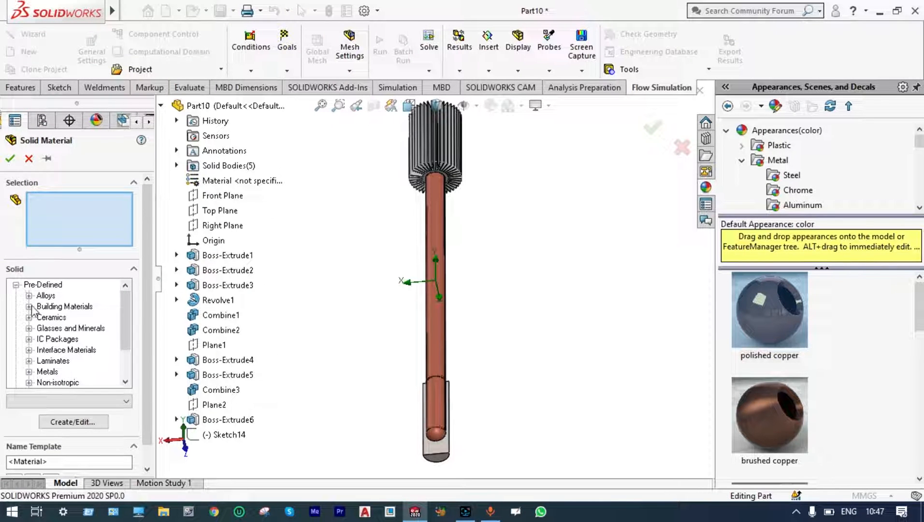
scroll(30, 374, "down", 2)
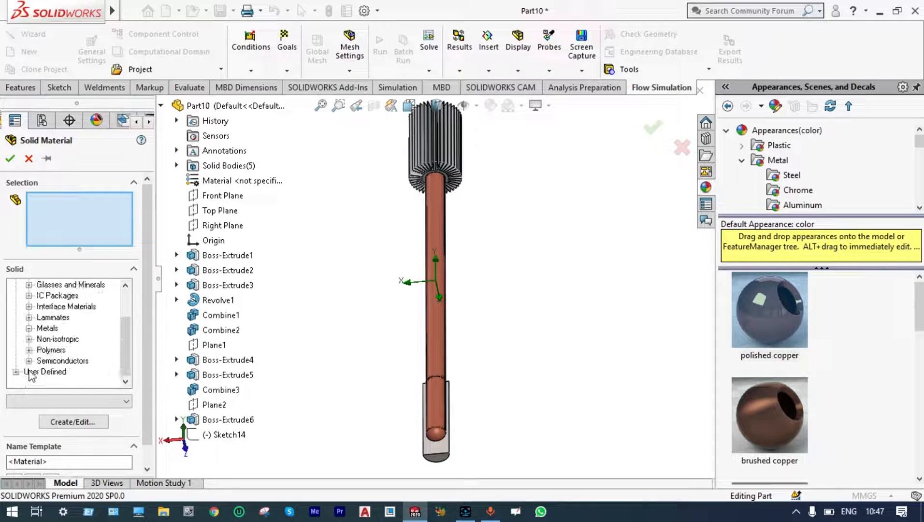
left_click(29, 329)
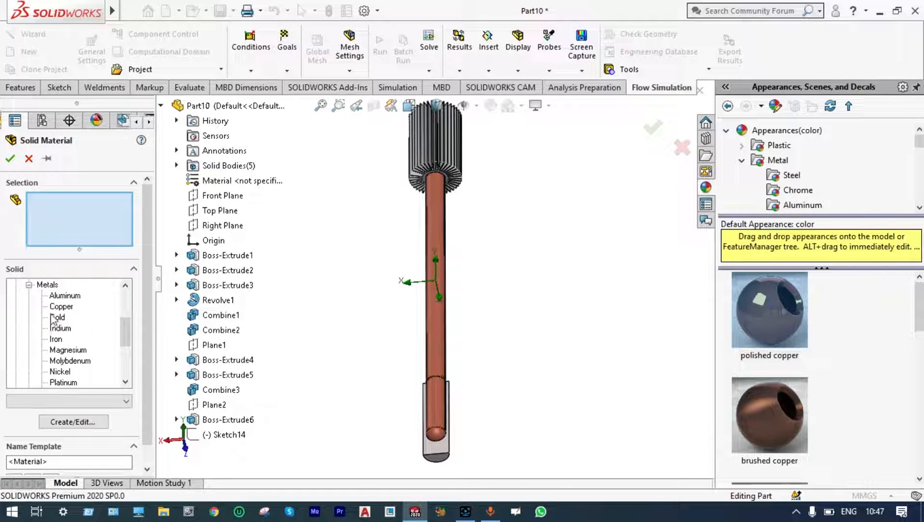
left_click(55, 310)
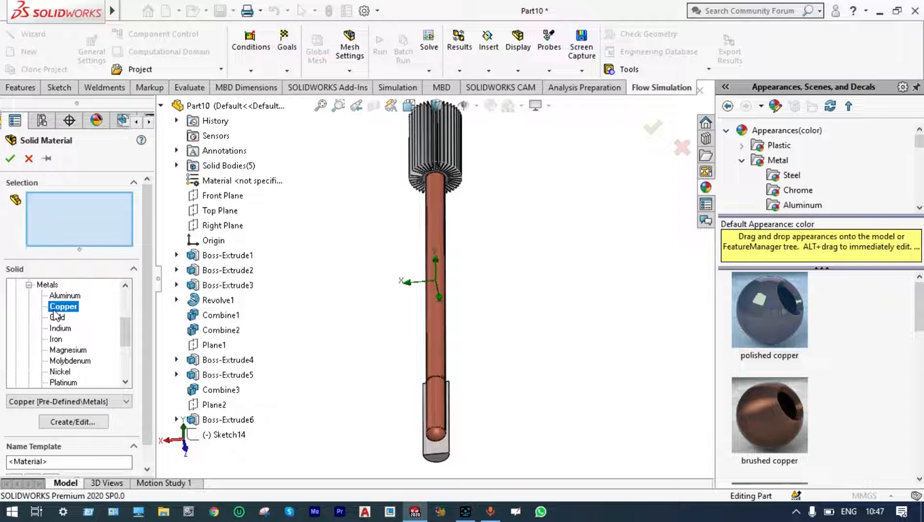
left_click(177, 166)
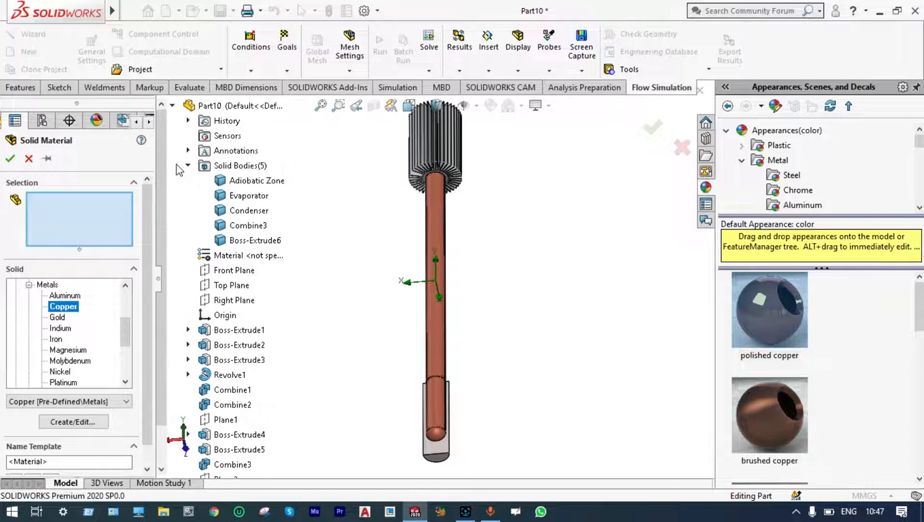
left_click(218, 181)
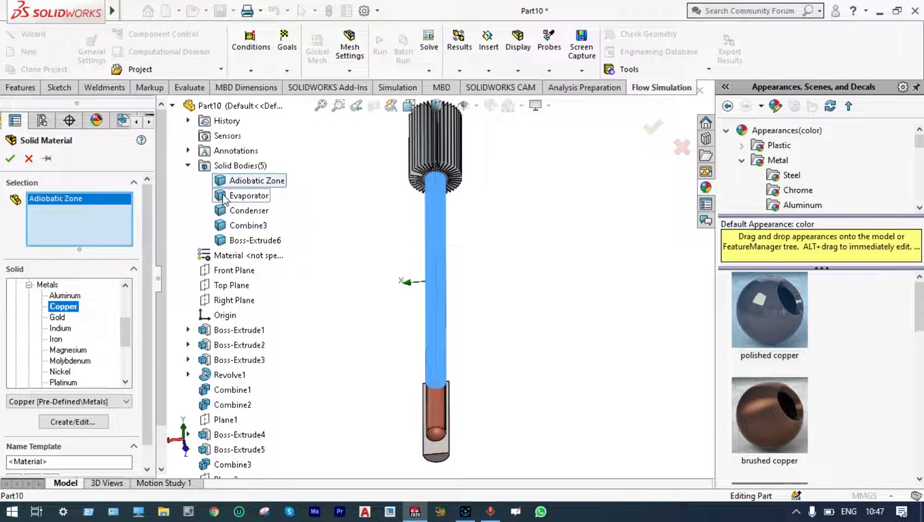
left_click(223, 196)
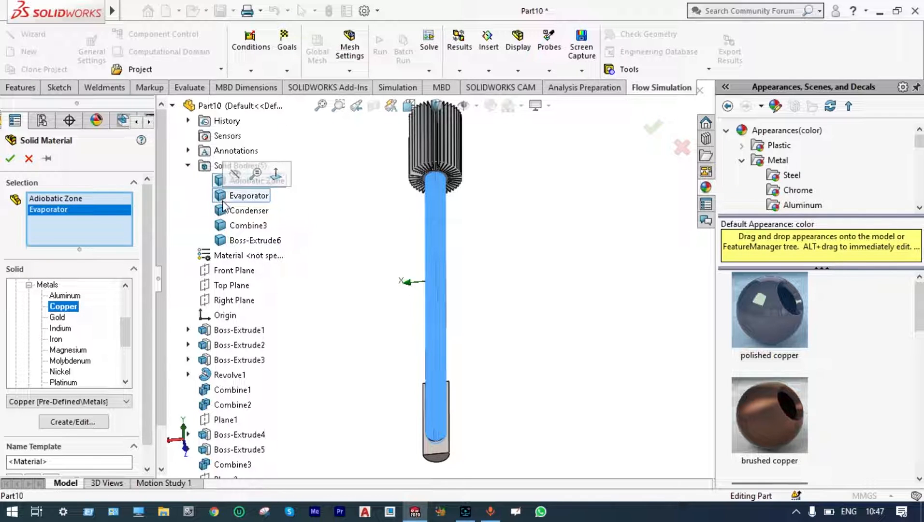
left_click(229, 210)
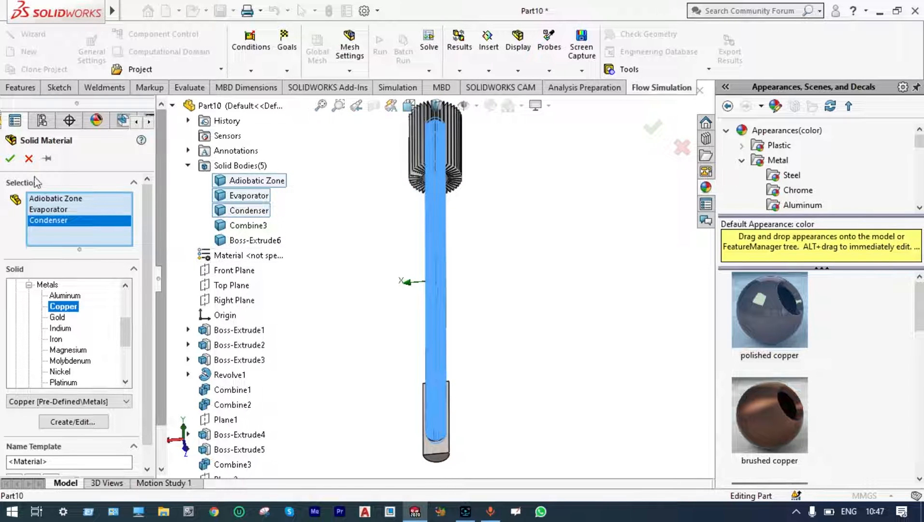
left_click(10, 158)
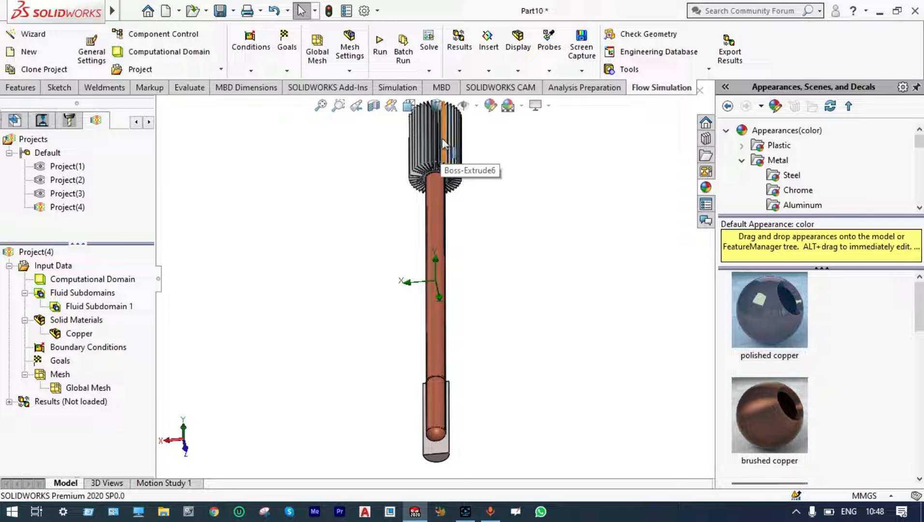
Assign the pre-defined alloy Aluminum 6061 as the solid material of the finned heat sink.
left_click(82, 320)
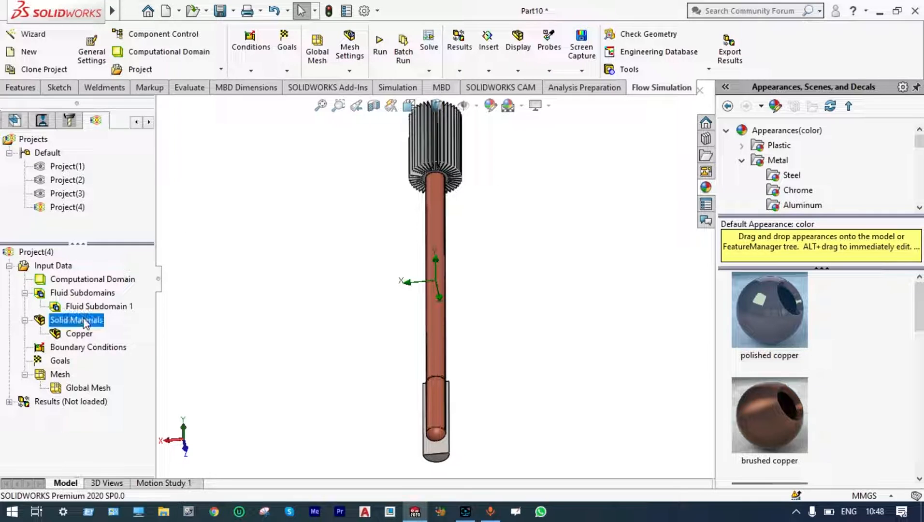
right_click(85, 323)
left_click(112, 325)
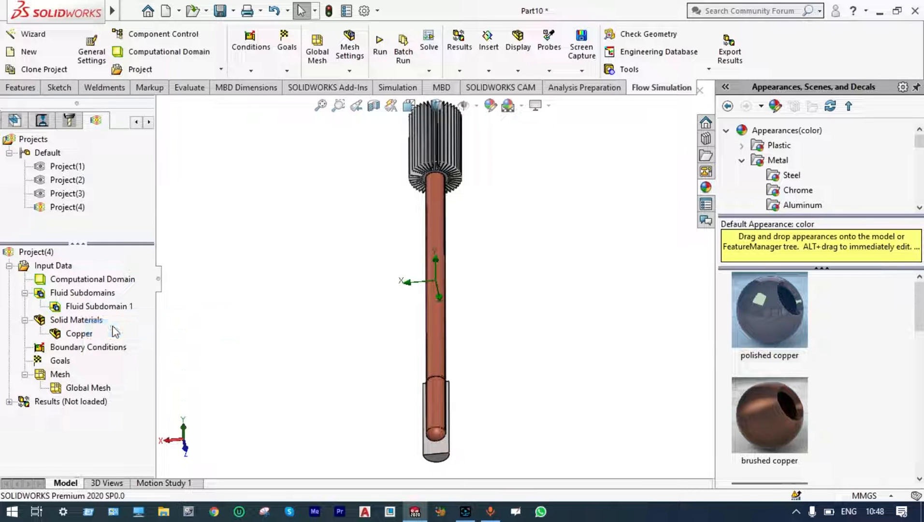
left_click(29, 295)
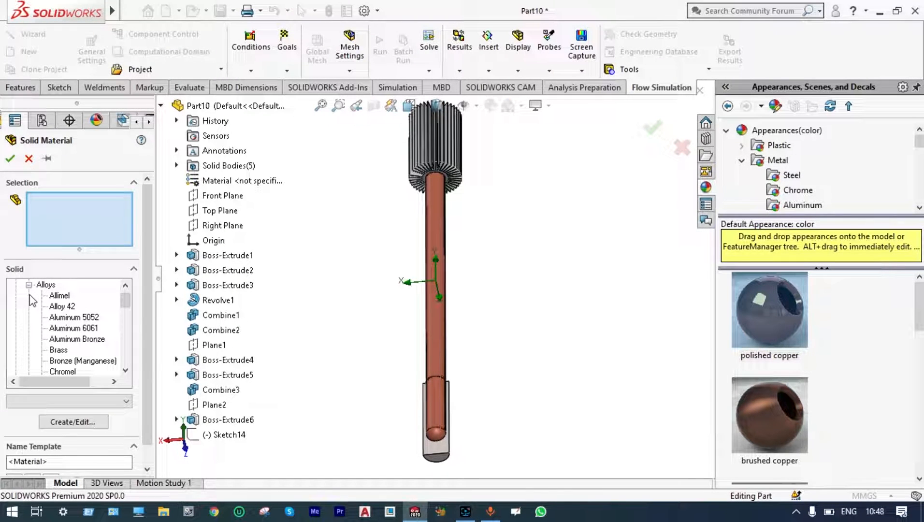
left_click(64, 329)
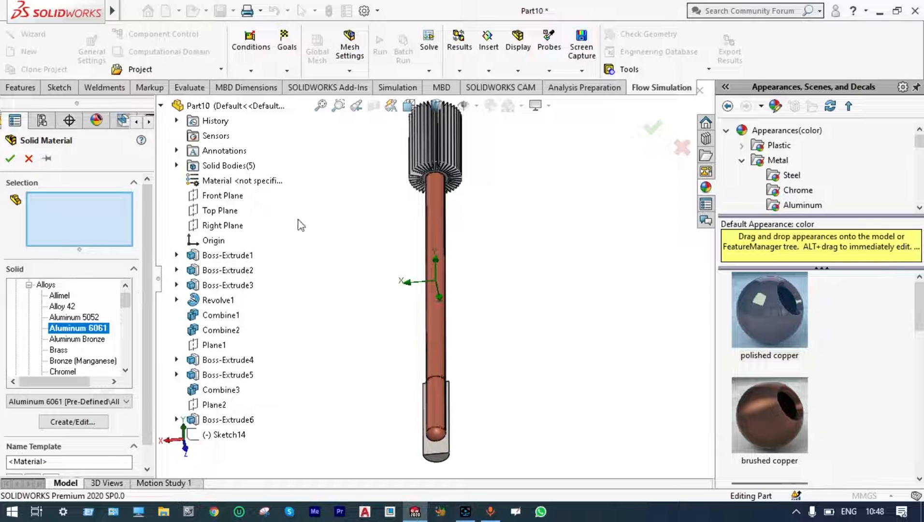
left_click(433, 161)
left_click(10, 159)
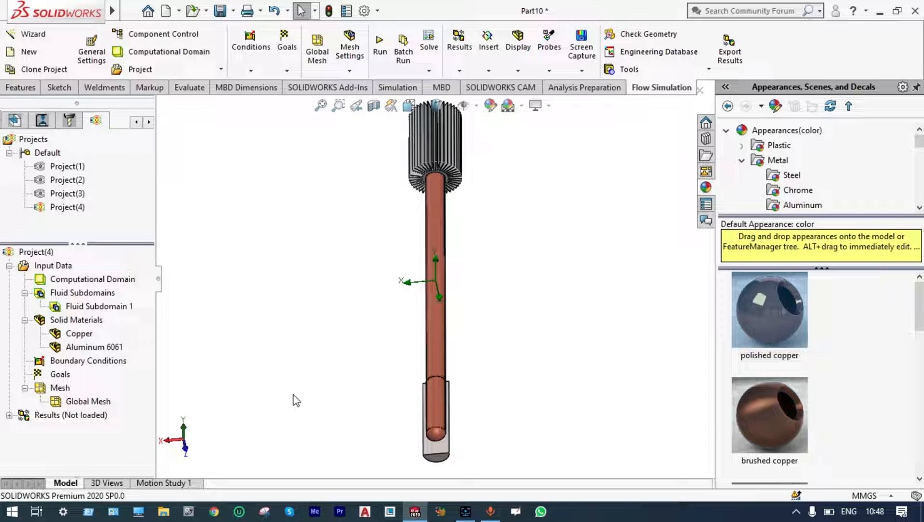
Assign the pre-defined metal Titanium as the solid material of the Combine3 body around the pipe's lower end.
right_click(85, 321)
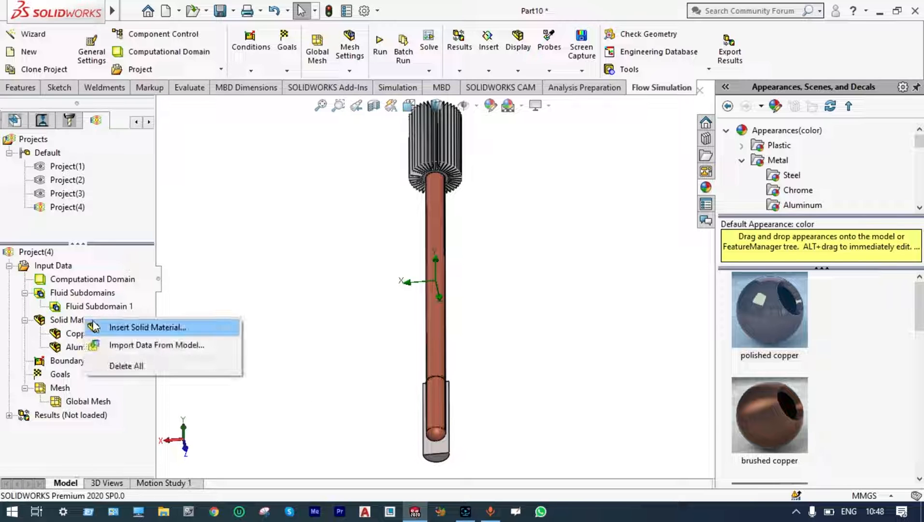
left_click(107, 328)
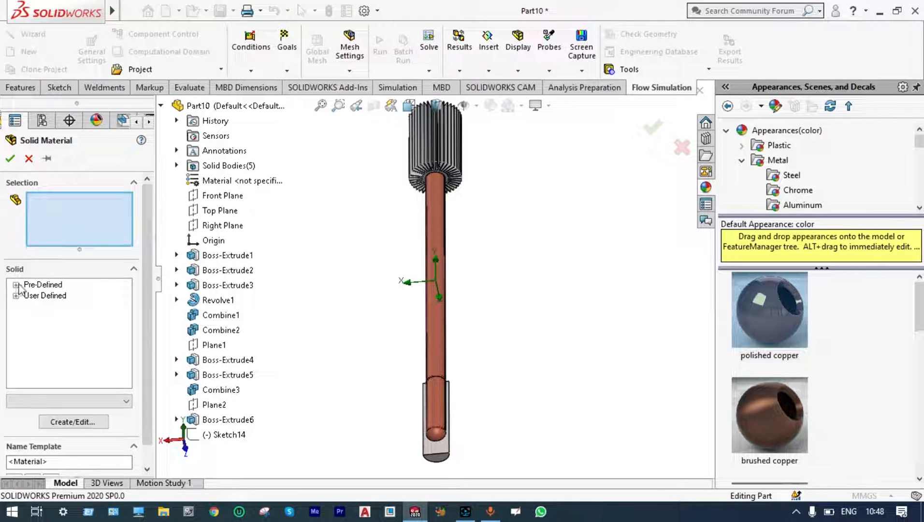
left_click(17, 285)
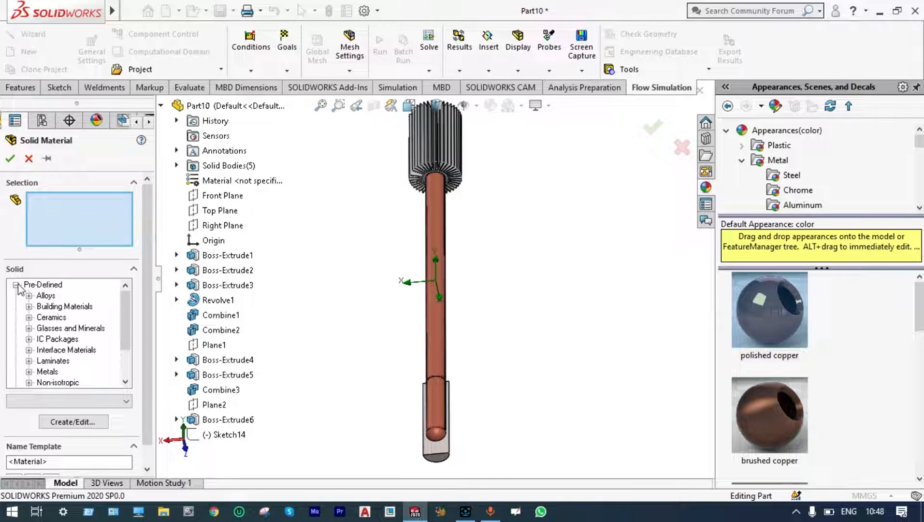
left_click(28, 372)
left_click_drag(126, 329, 125, 344)
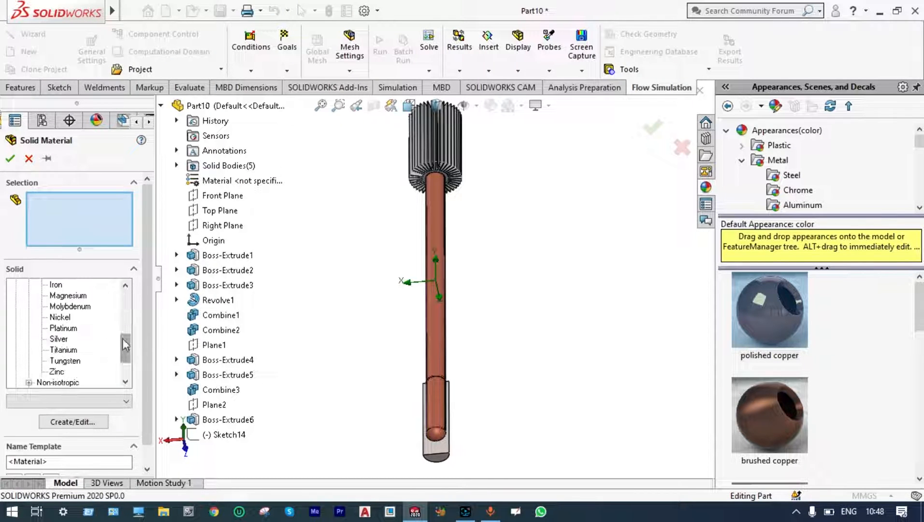
left_click(66, 350)
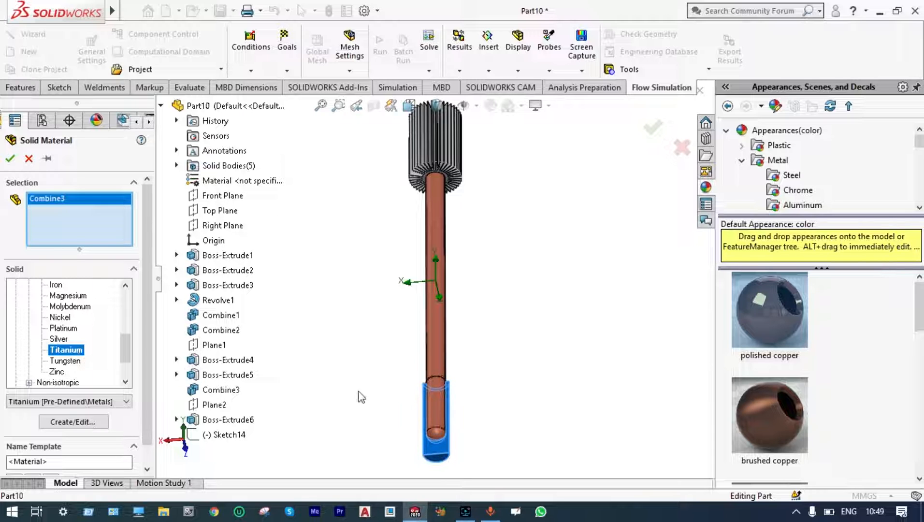
left_click(13, 160)
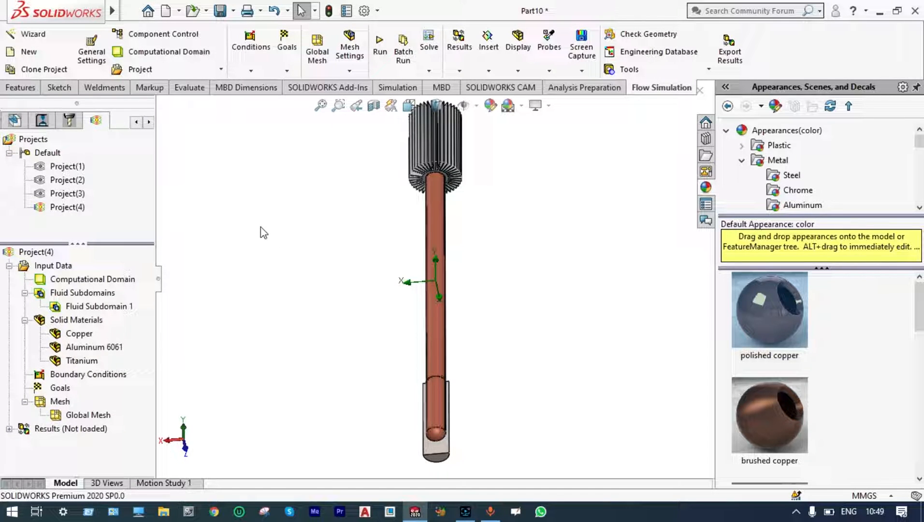
Add a surface source with a heat generation rate of 25 W on the outer face of the titanium body.
left_click(251, 73)
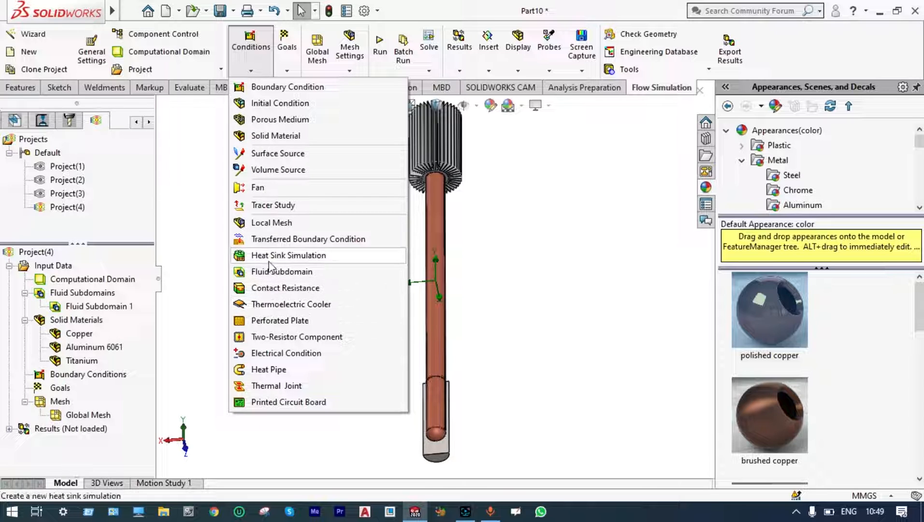
left_click(280, 153)
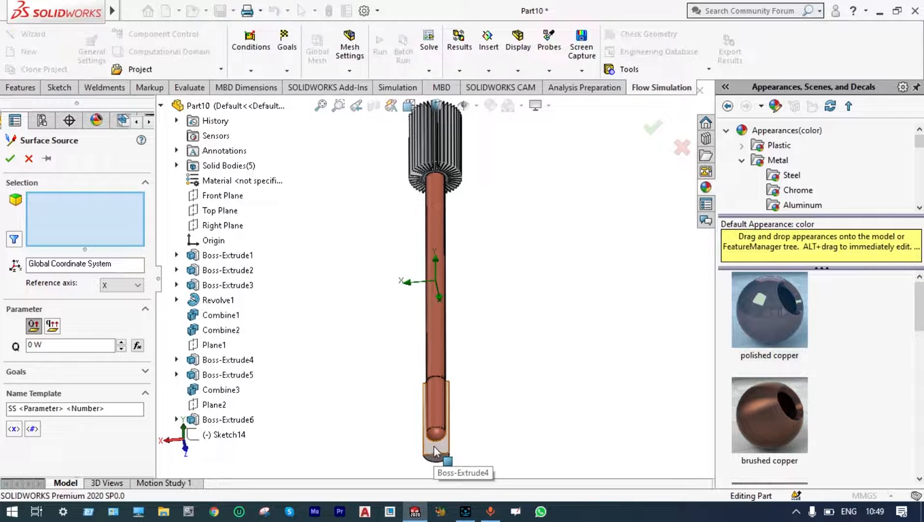
left_click(434, 445)
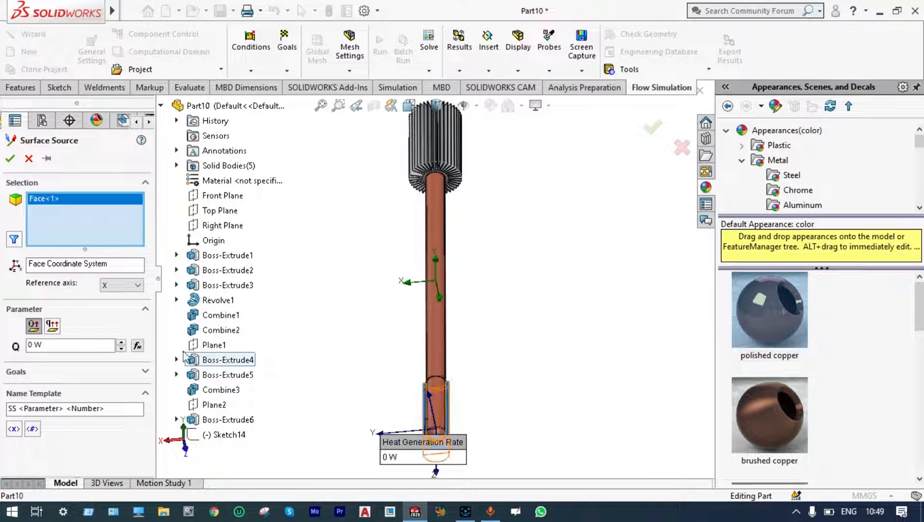
double_click(32, 344)
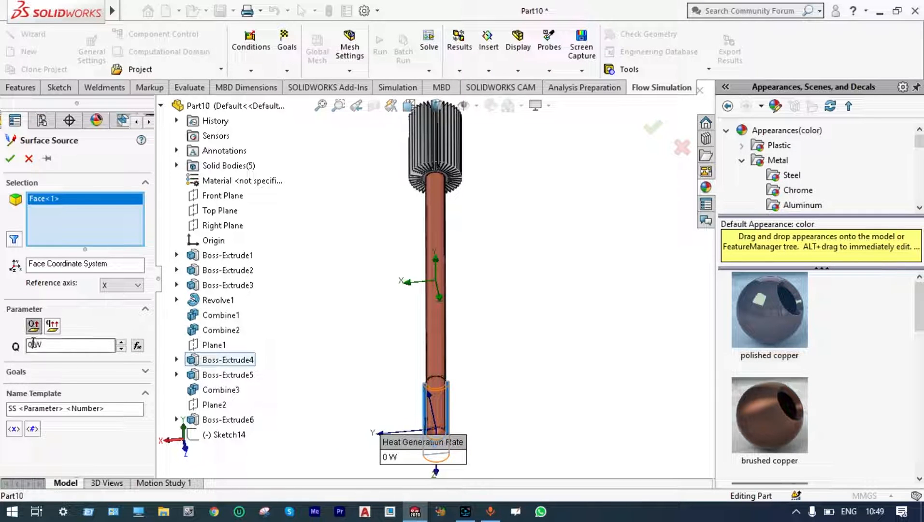
type("25")
left_click(11, 160)
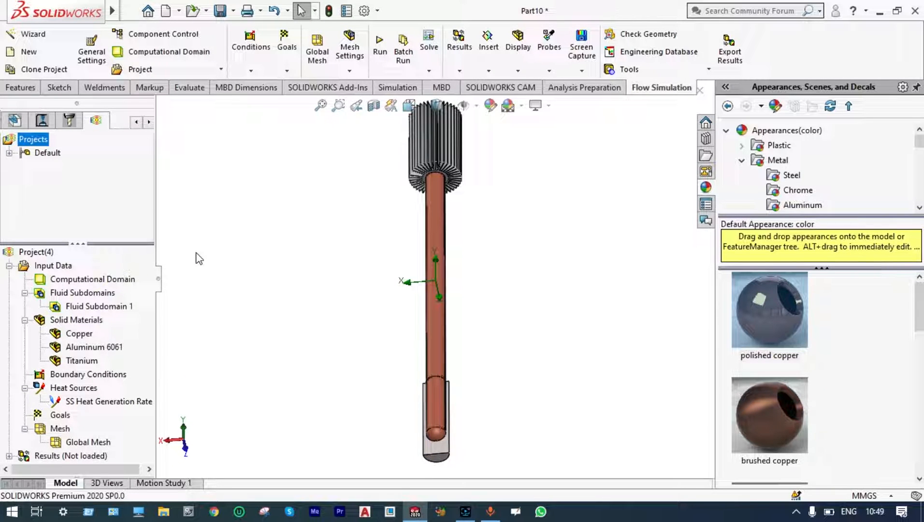
Start a Heat Pipe condition with the Adiobatic Zone, Evaporator and Condenser bodies as its components.
left_click(250, 72)
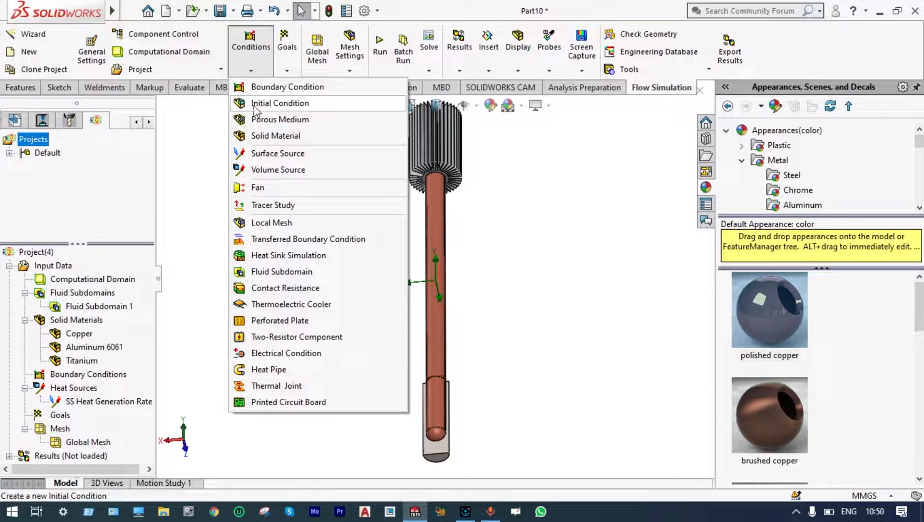
left_click(268, 371)
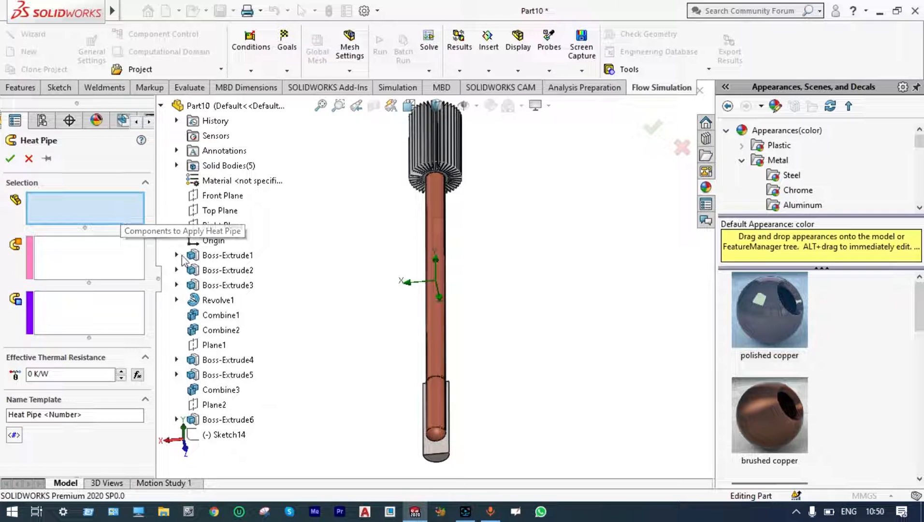
left_click(177, 165)
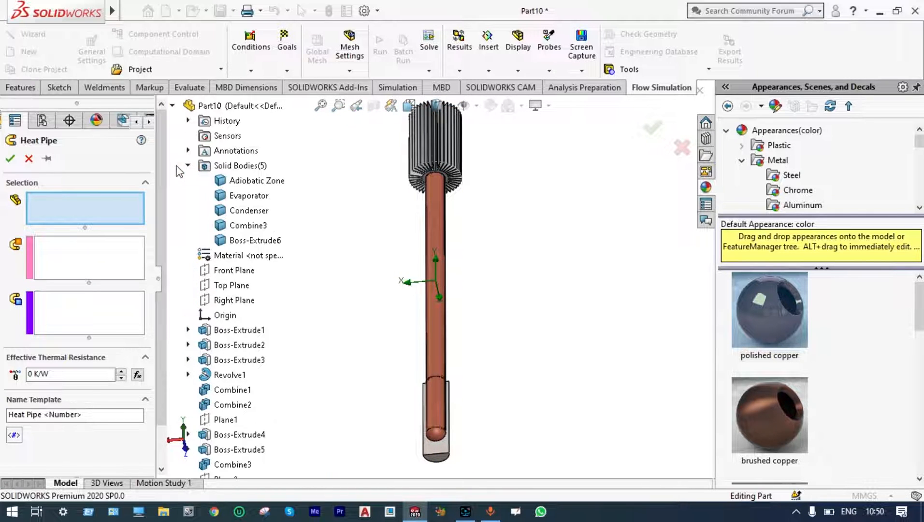
left_click(224, 182)
left_click(227, 197)
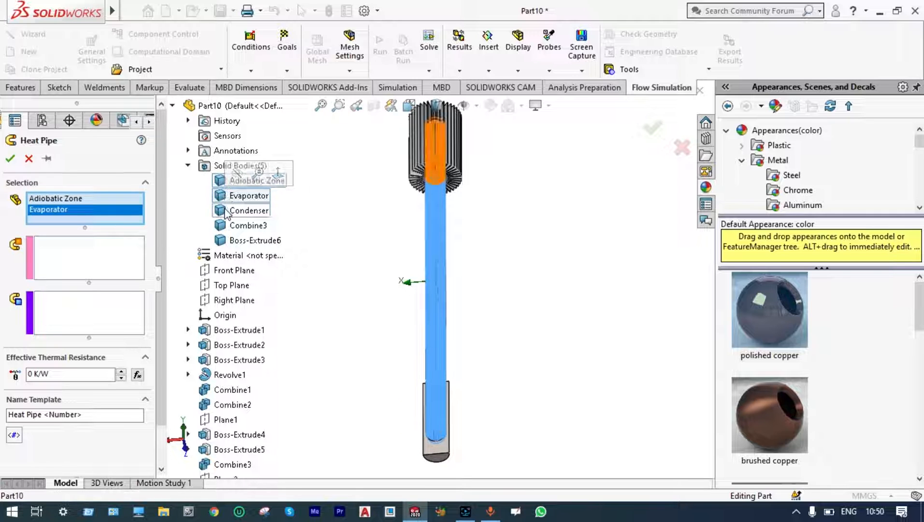
left_click(228, 211)
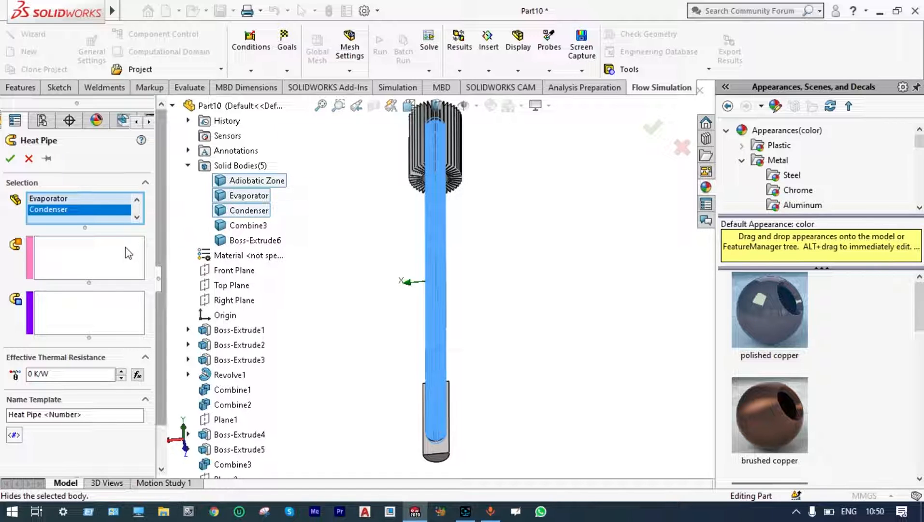
Set the titanium body's outer face as heat-in face and a heat sink fin face as heat-out face, and finish the heat pipe.
left_click(118, 258)
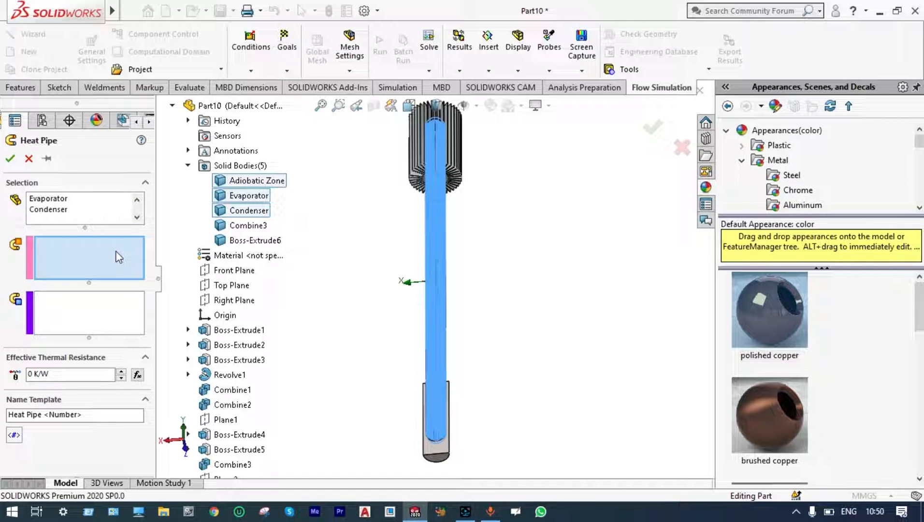
left_click(431, 455)
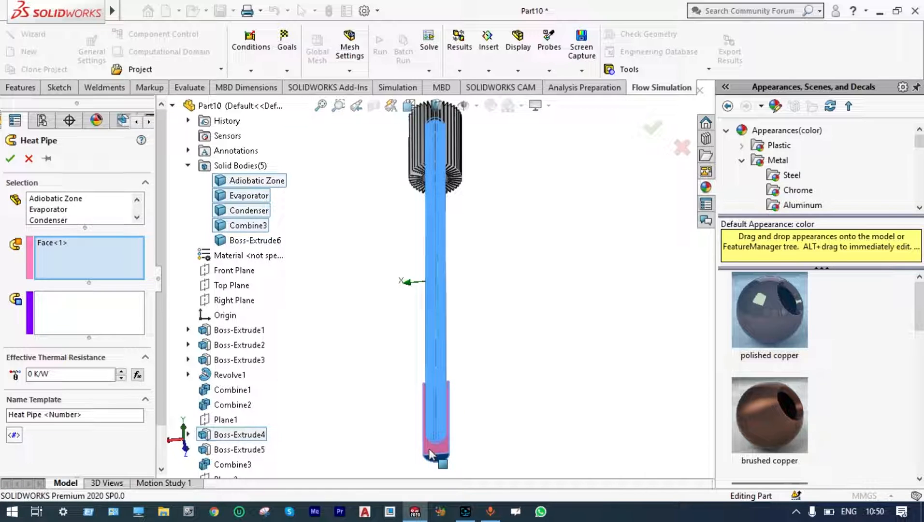
left_click(112, 321)
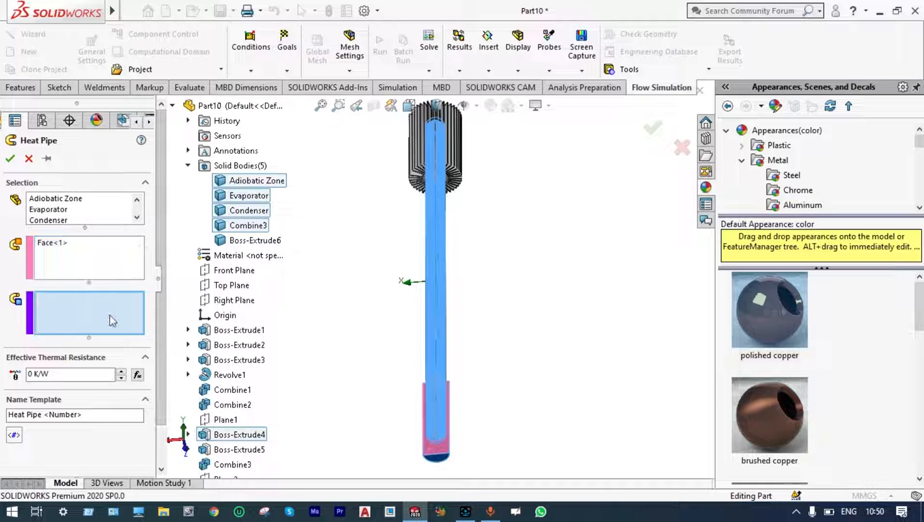
left_click(418, 150)
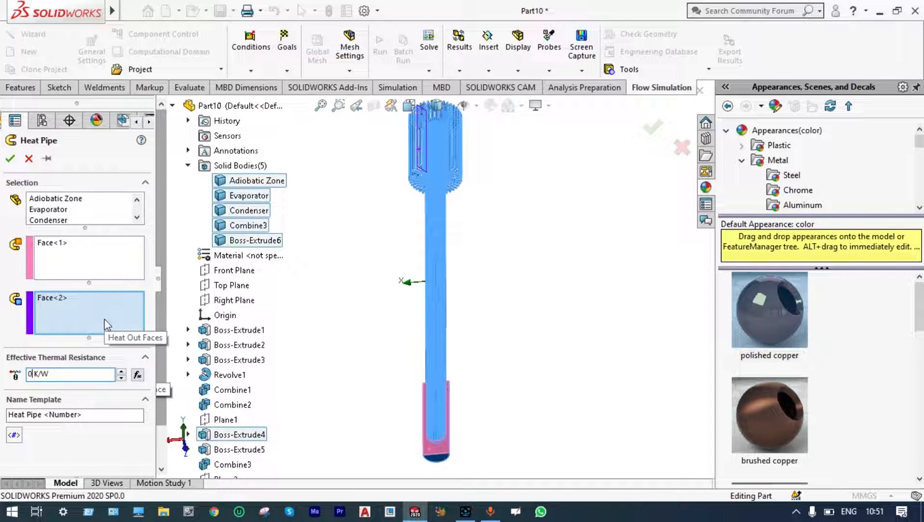
left_click(9, 158)
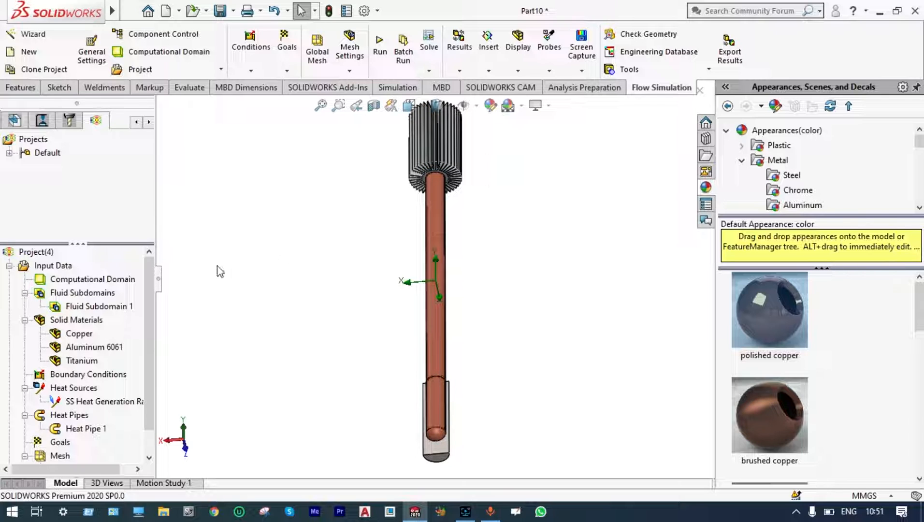
scroll(149, 325, "down", 1)
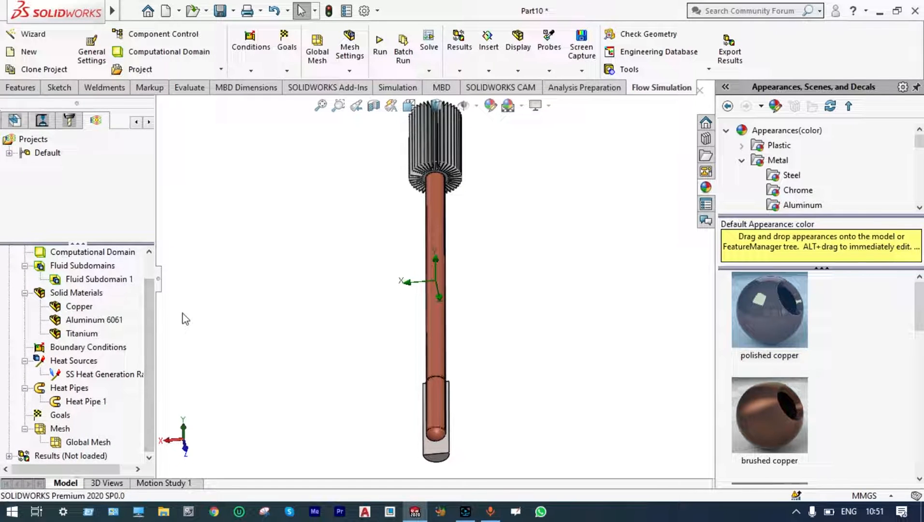
right_click(62, 416)
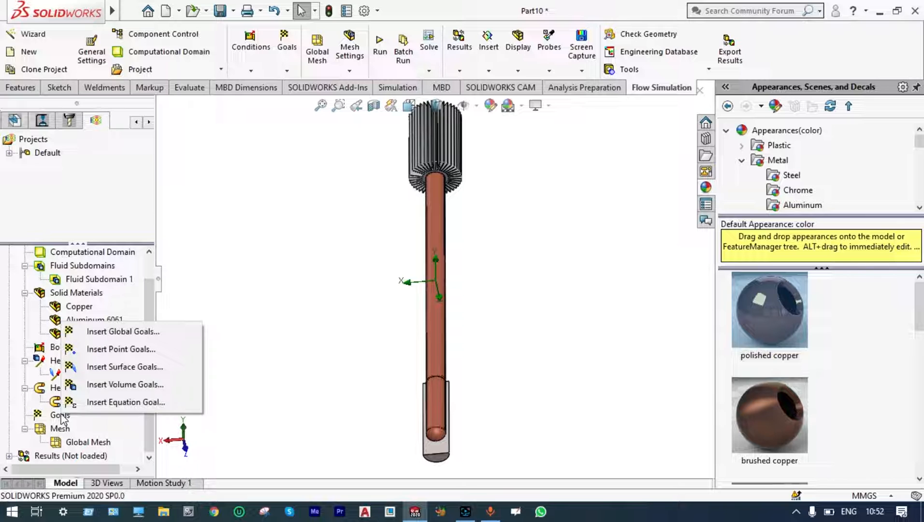
left_click(121, 368)
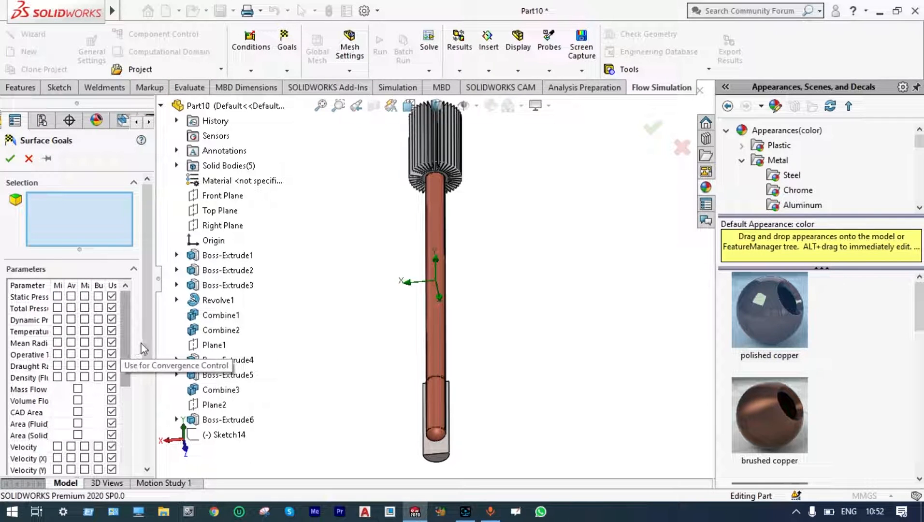
left_click_drag(155, 344, 186, 351)
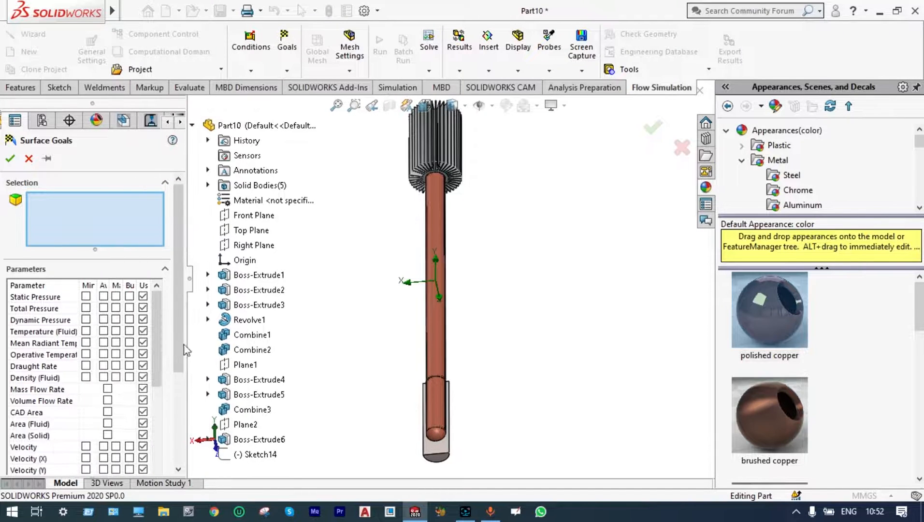
left_click(103, 331)
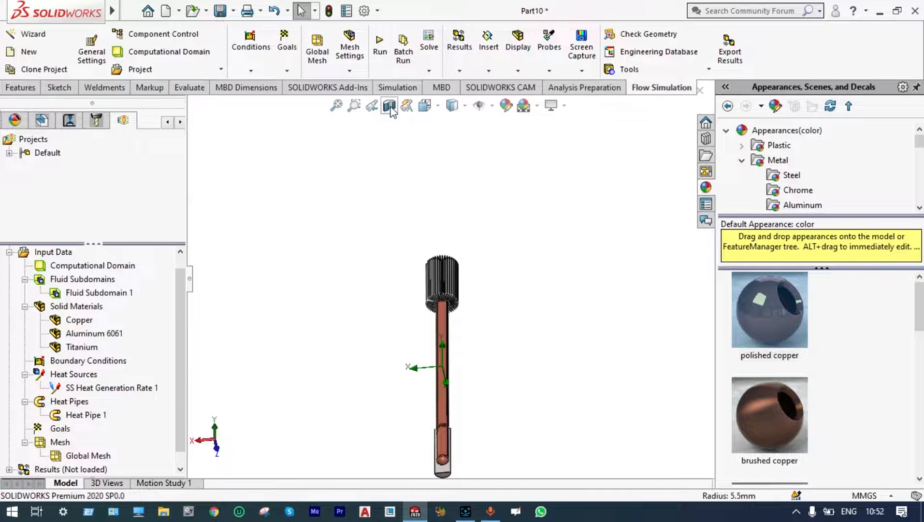
Cut the model open with a planar section view on the Front Plane.
left_click(390, 106)
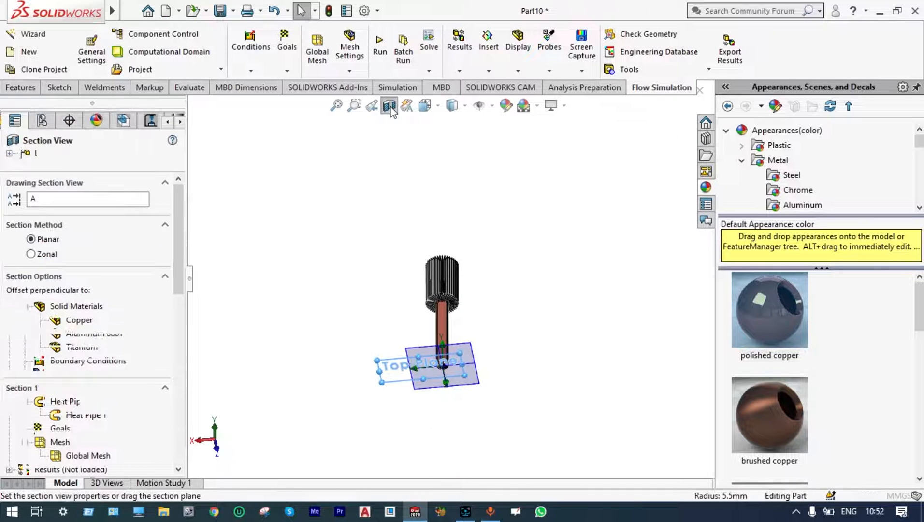
left_click(254, 216)
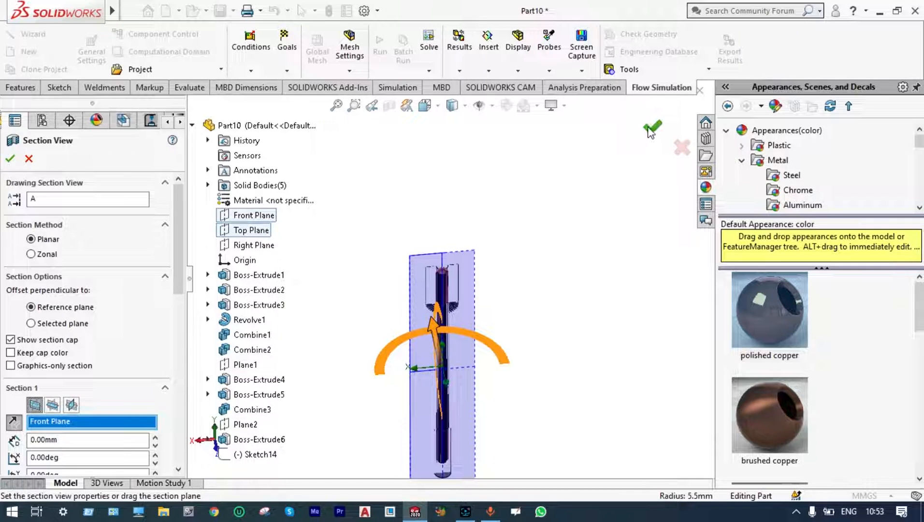
left_click(652, 127)
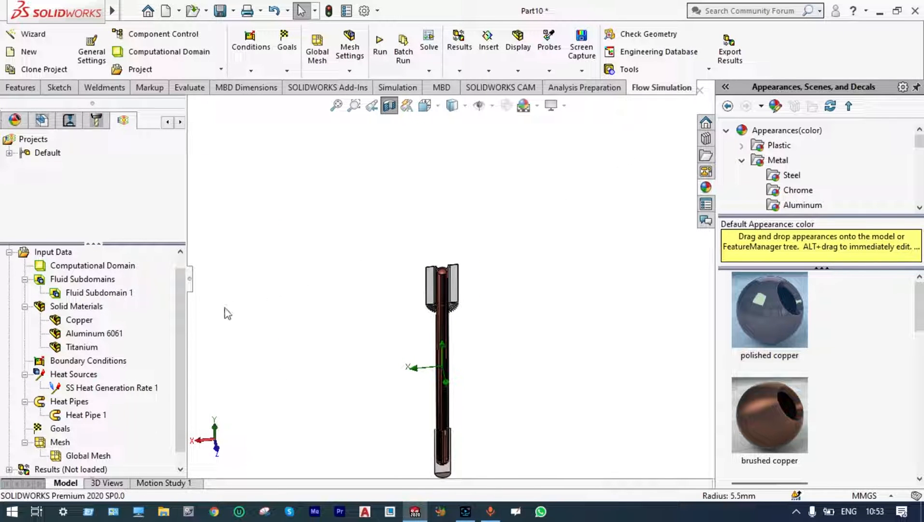
Start a surface goal for the average Temperature (Fluid) and select an inner groove face of the evaporator.
scroll(180, 307, "down", 1)
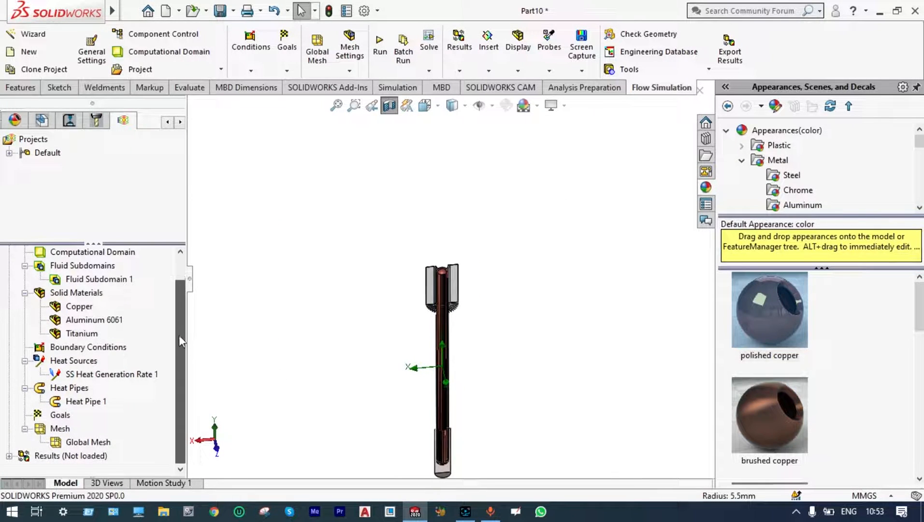
right_click(60, 415)
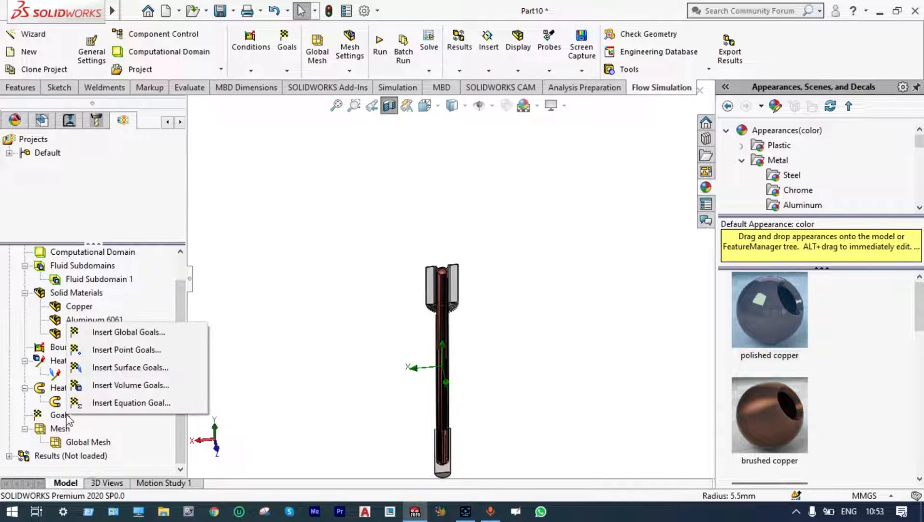
left_click(120, 368)
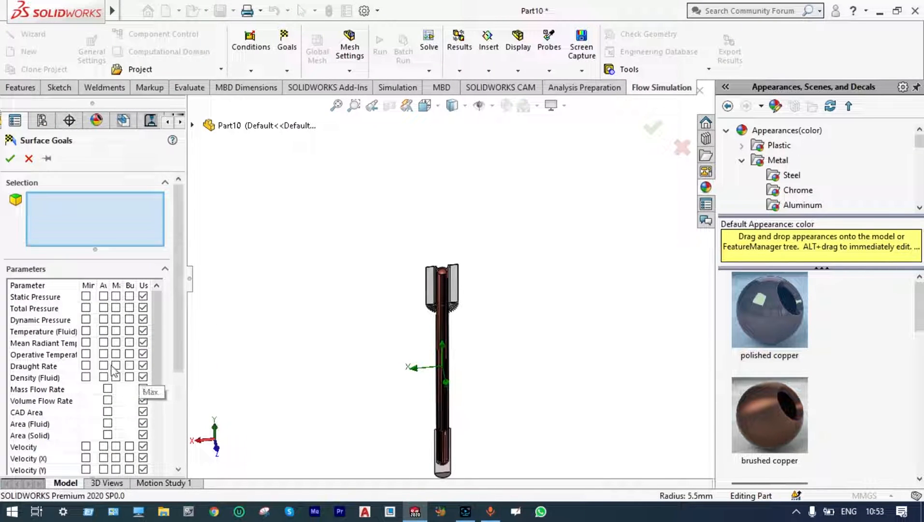
left_click(103, 330)
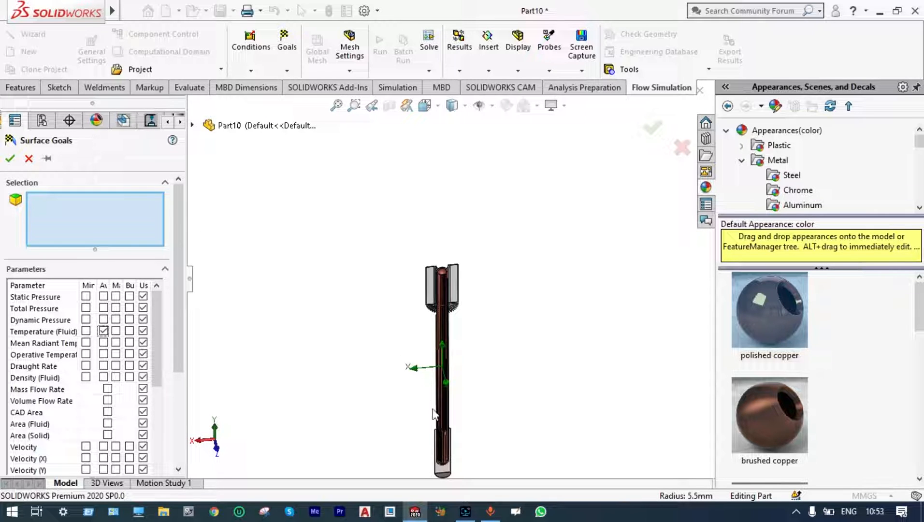
scroll(452, 404, "down", 10)
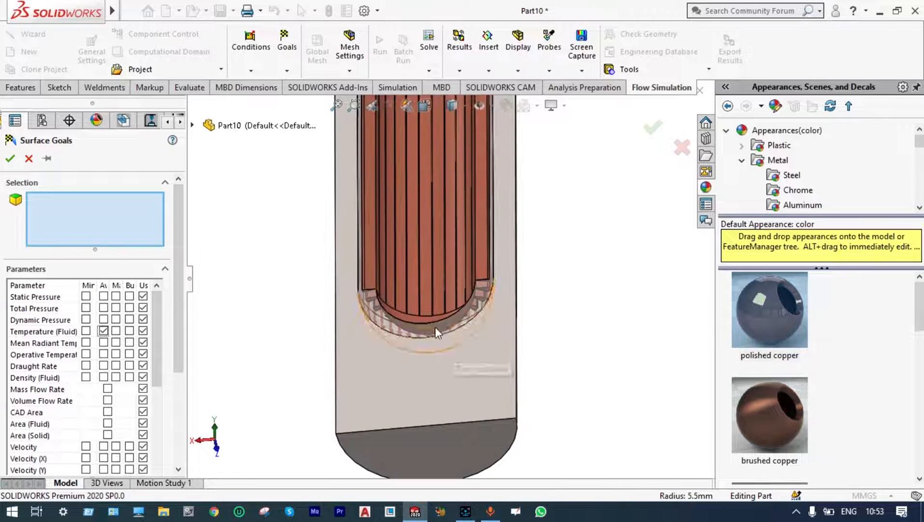
left_click(421, 306)
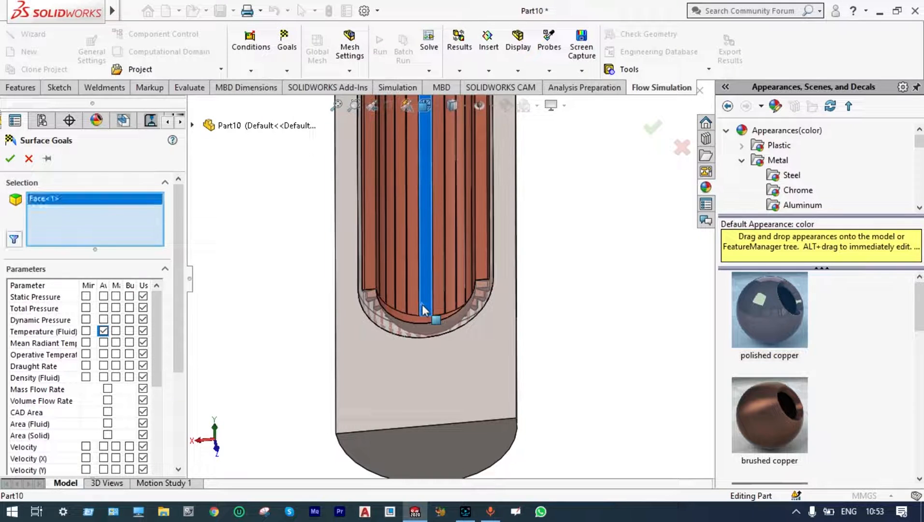
Add inner faces of the adiabatic zone and the condenser to the surface goal selection, and create a separate goal for each surface.
scroll(425, 304, "up", 5)
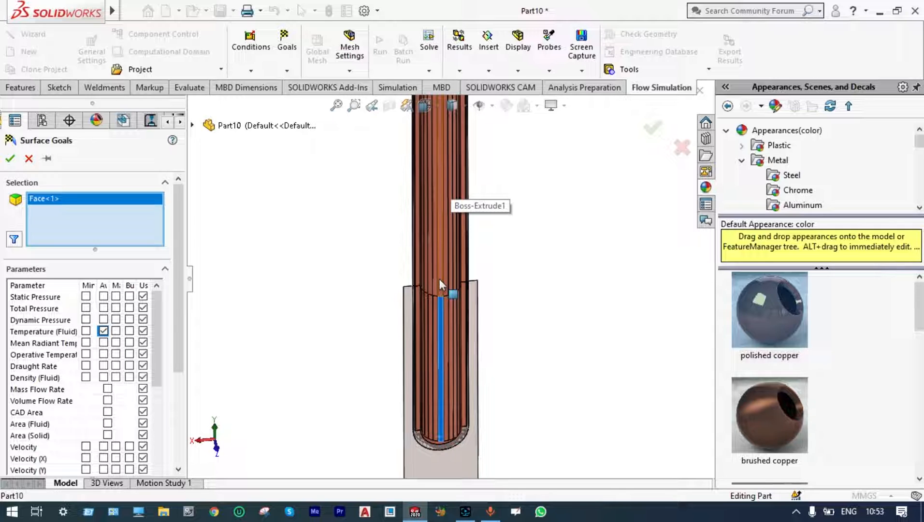
left_click(442, 273)
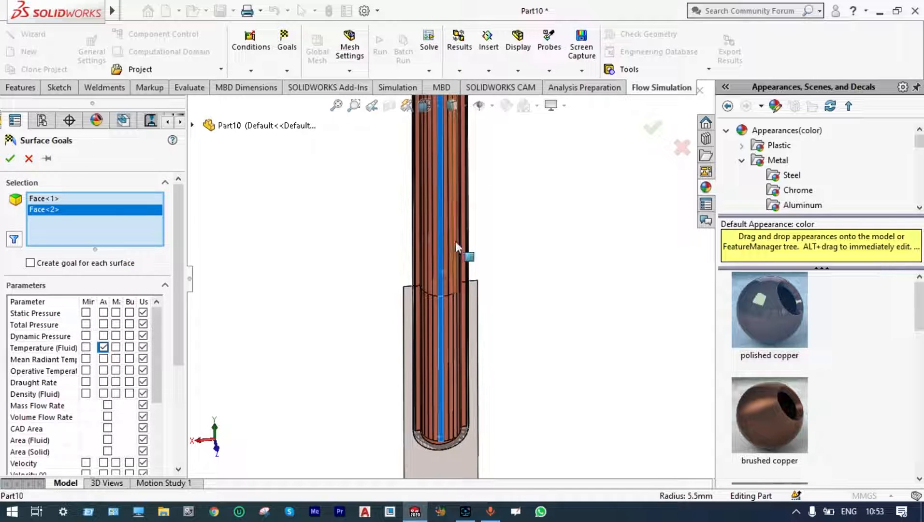
scroll(455, 232, "up", 6)
scroll(442, 208, "down", 6)
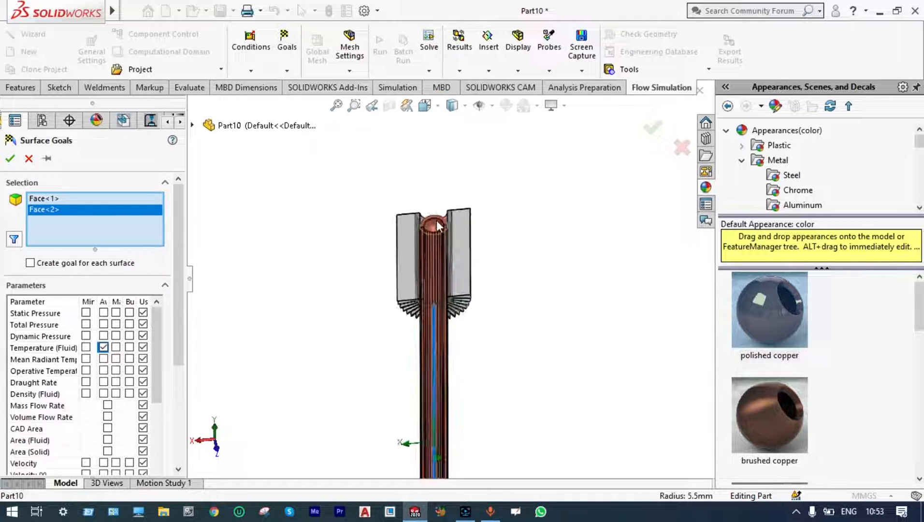
left_click(443, 359)
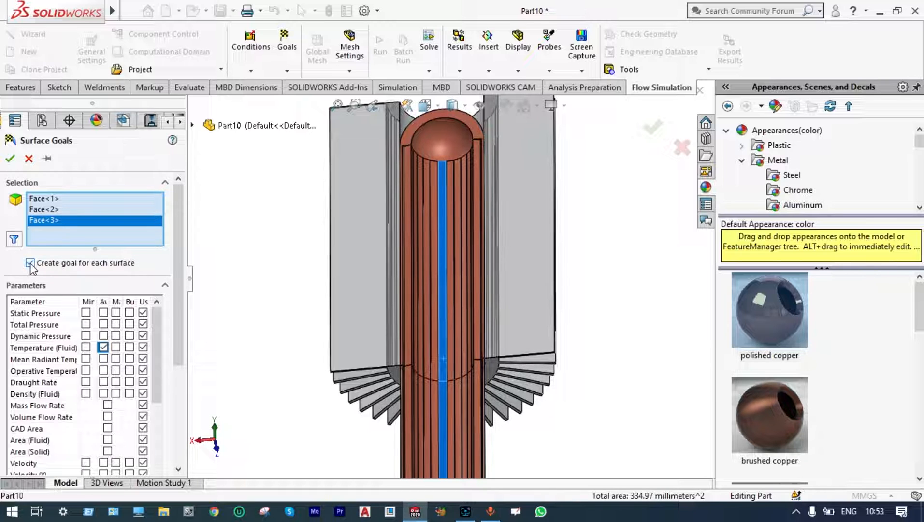
left_click(10, 160)
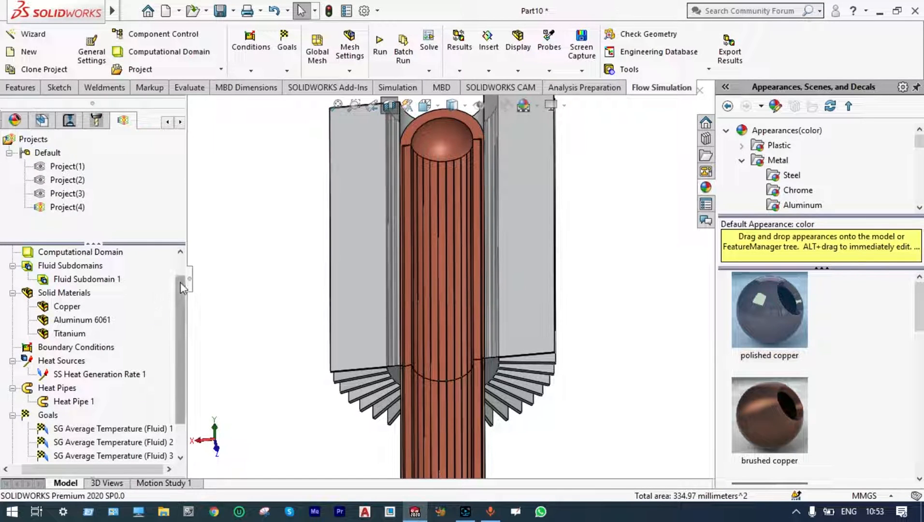
Rename the first surface goal, on the evaporator face, as "Avg temp of fluid at Evaporator".
left_click_drag(178, 286, 179, 323)
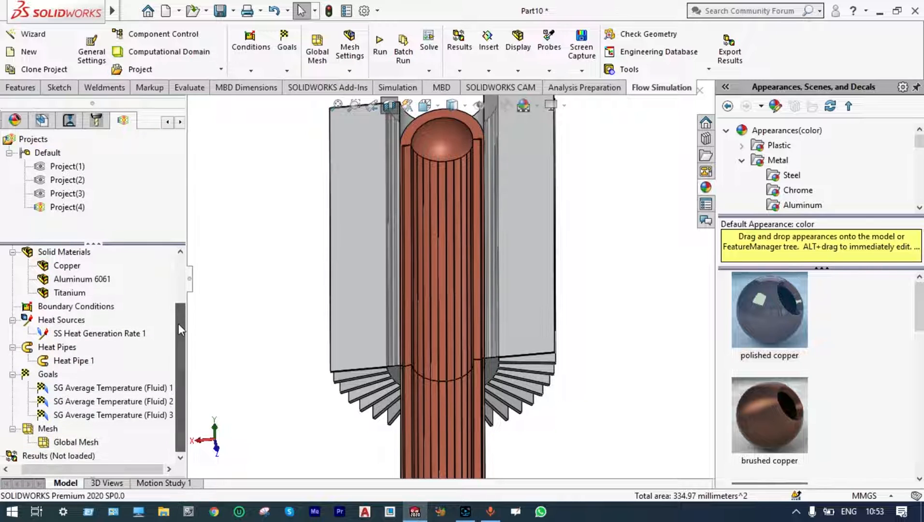
left_click(147, 389)
scroll(262, 354, "up", 10)
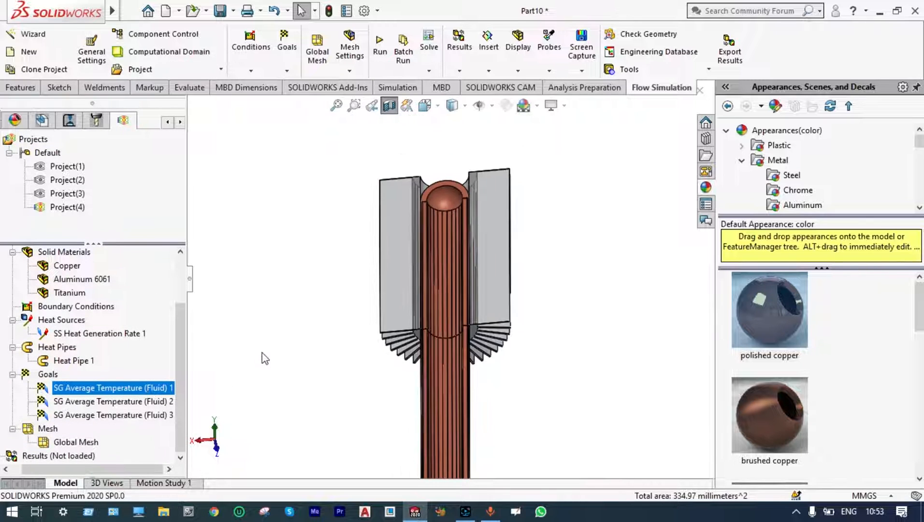
left_click(160, 390)
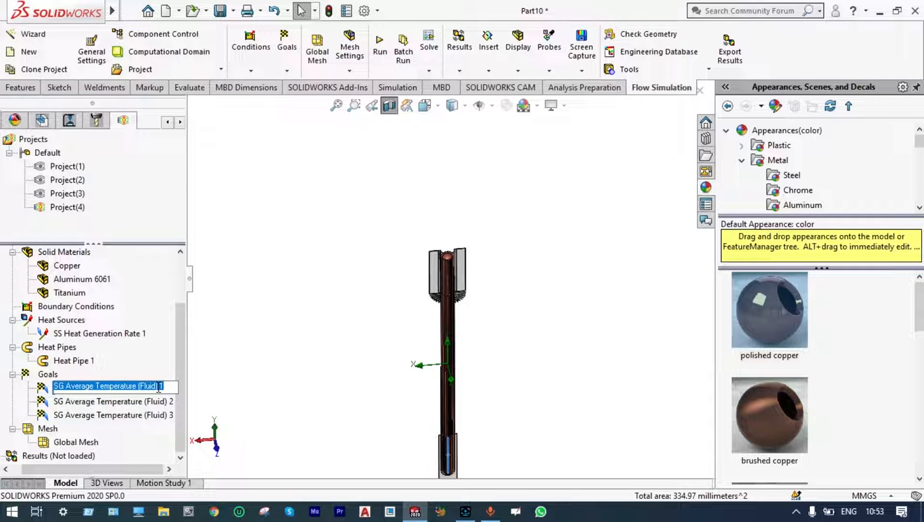
type("Avg temp of")
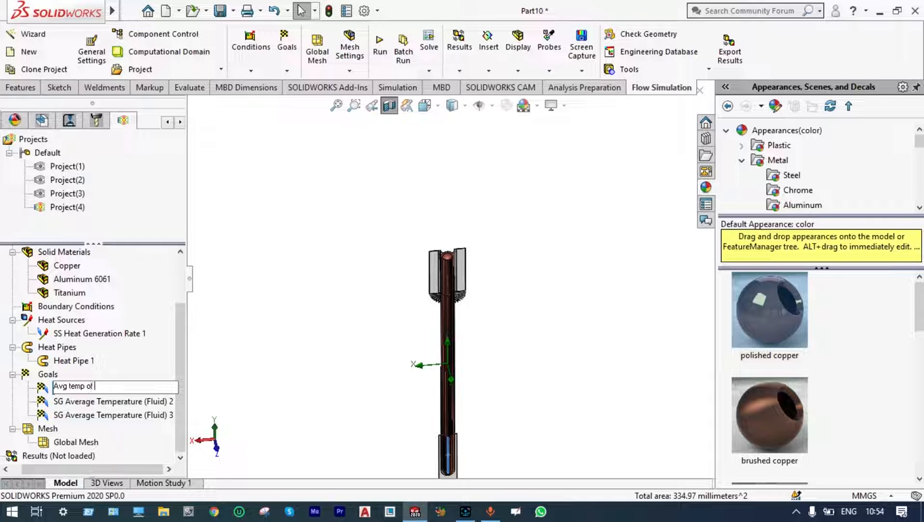
type(" fluid at Evaporator")
key("Return")
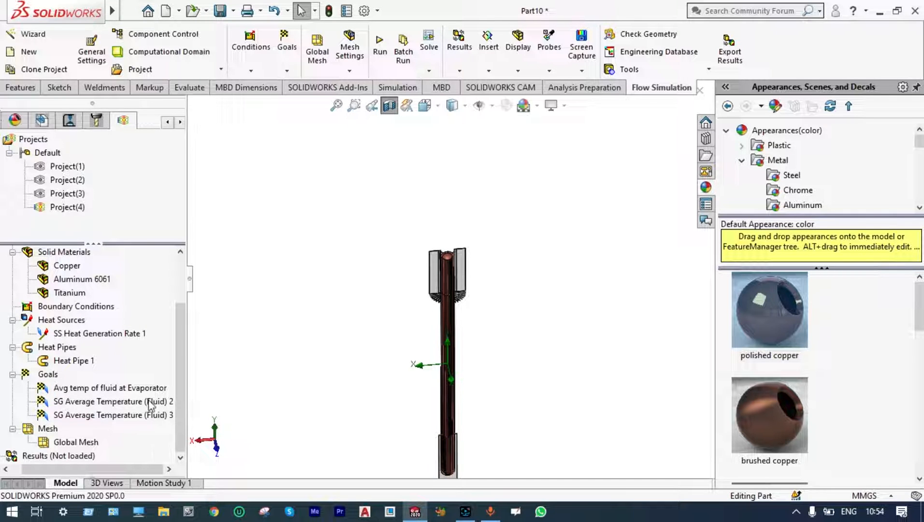
Rename the second surface goal as "Avg temp of Fluid at Adiobatic Zone".
left_click(151, 404)
left_click(151, 404)
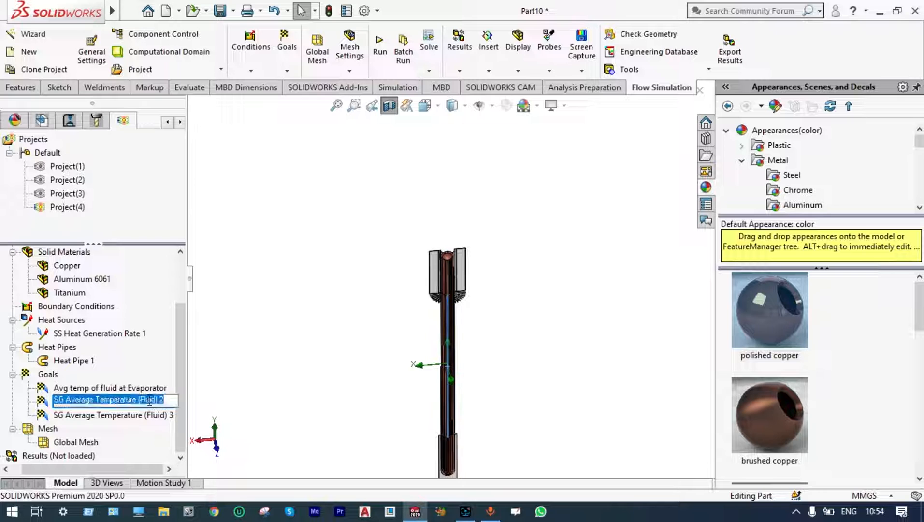
key("BackSpace")
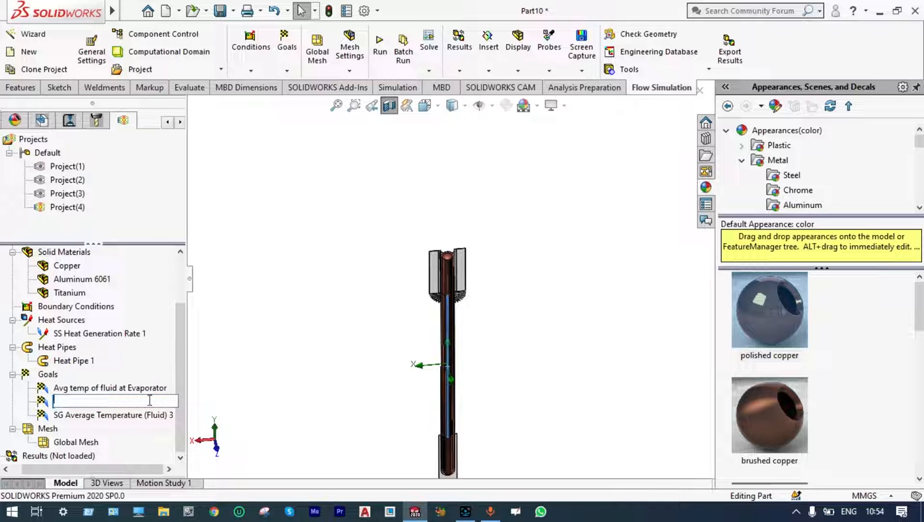
type("Avg temp of Fluid at Adiabatic Zone")
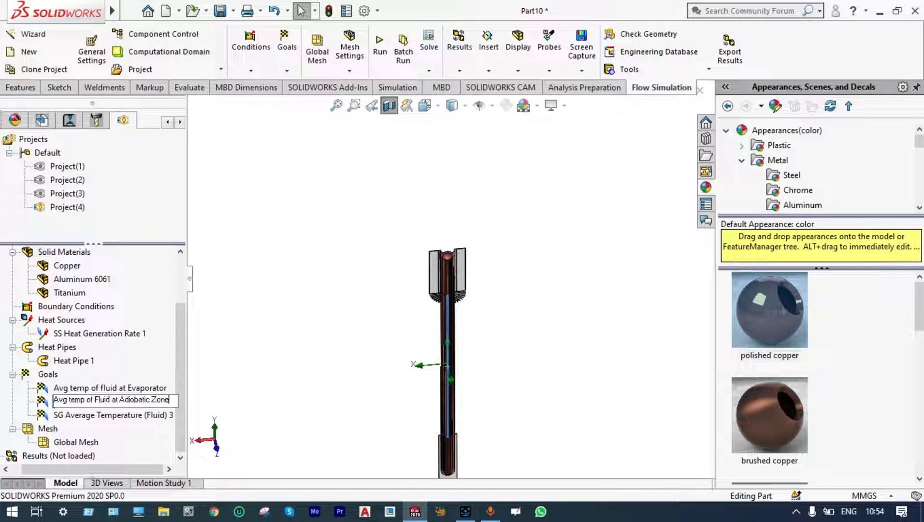
left_click(232, 375)
Rename the third surface goal as "Avg temp of Fluid at Condenser Zone".
left_click(157, 416)
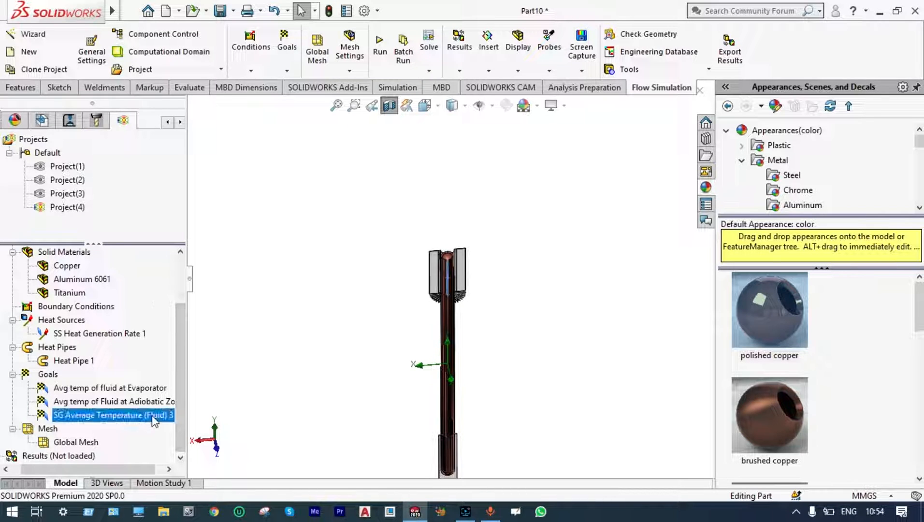
left_click(155, 417)
type("Avg temp of Fluid at Condenser Zone")
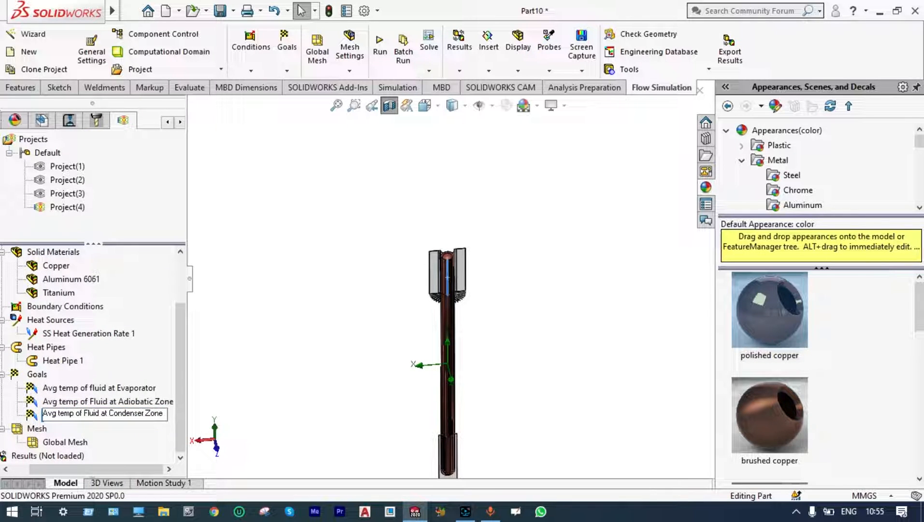
left_click(239, 382)
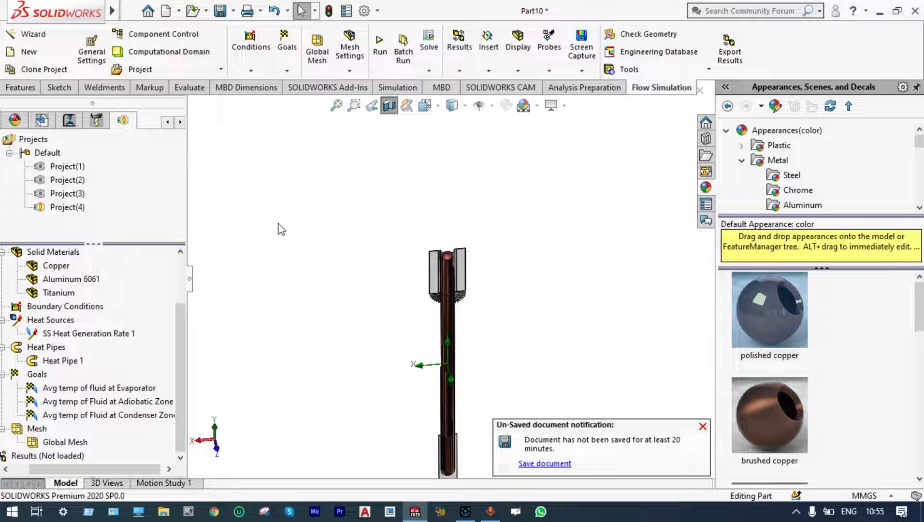
Run the flow calculation and insert a goal plot in the solver containing all three average fluid temperature goals.
left_click(380, 43)
left_click(566, 181)
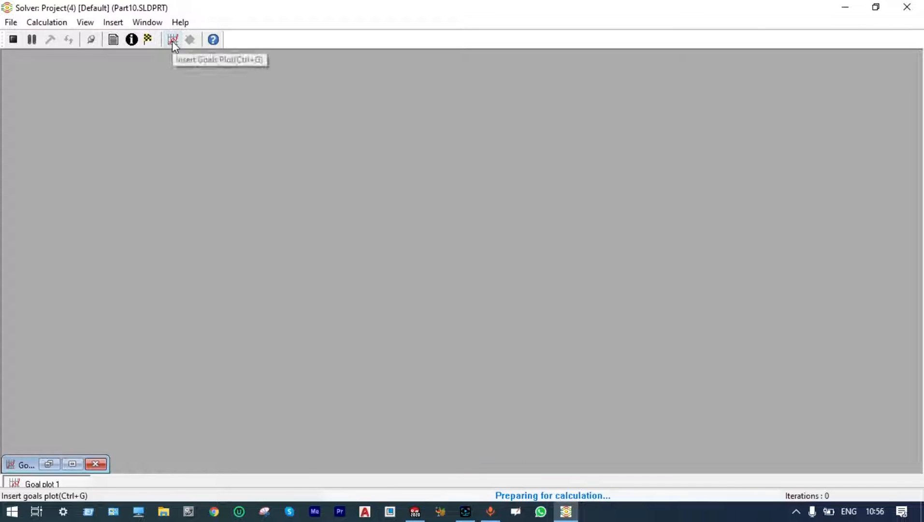
left_click(172, 40)
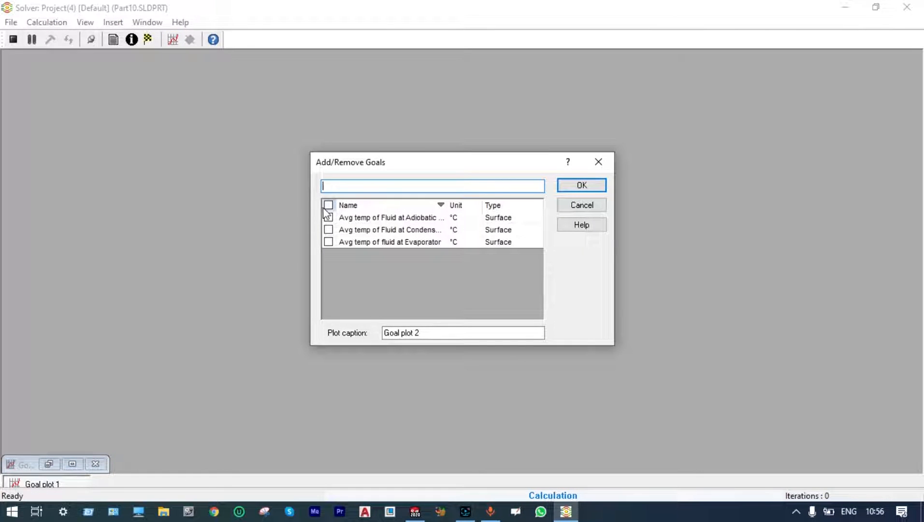
left_click(328, 205)
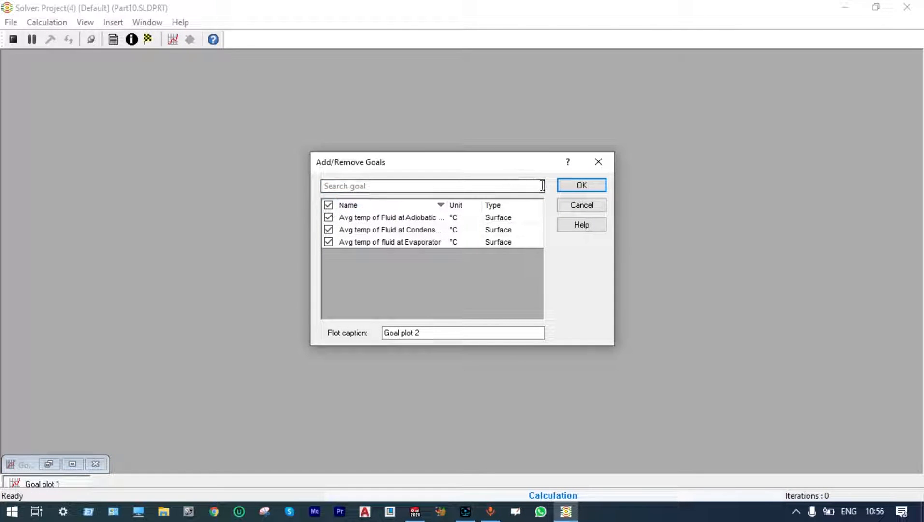
left_click(563, 187)
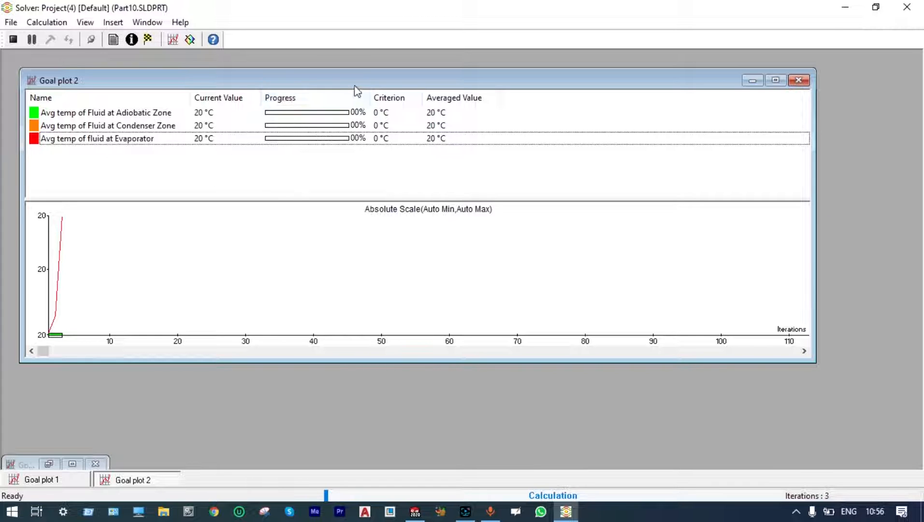
left_click_drag(354, 76, 346, 56)
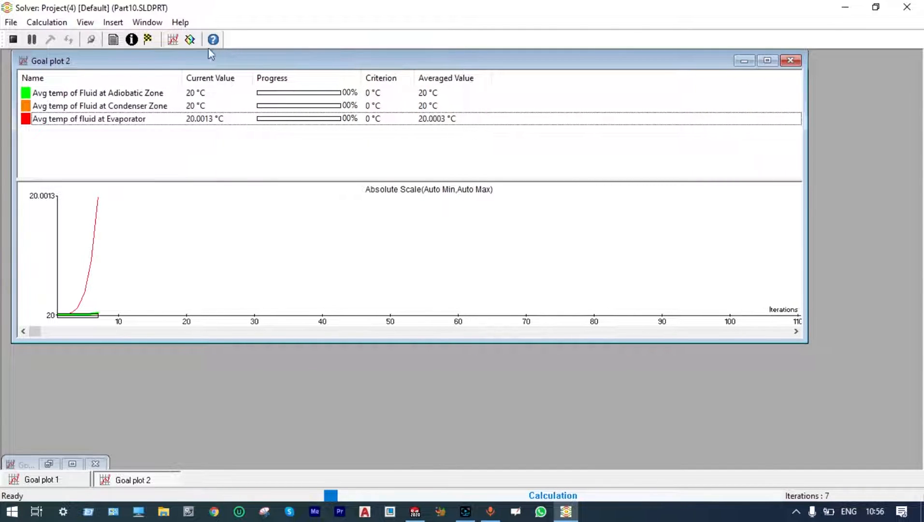
Insert a Front Plane contour preview of Temperature (Fluid) at 2000x2000, rotated 90 degrees, and reposition its window over the goal plot.
left_click(191, 40)
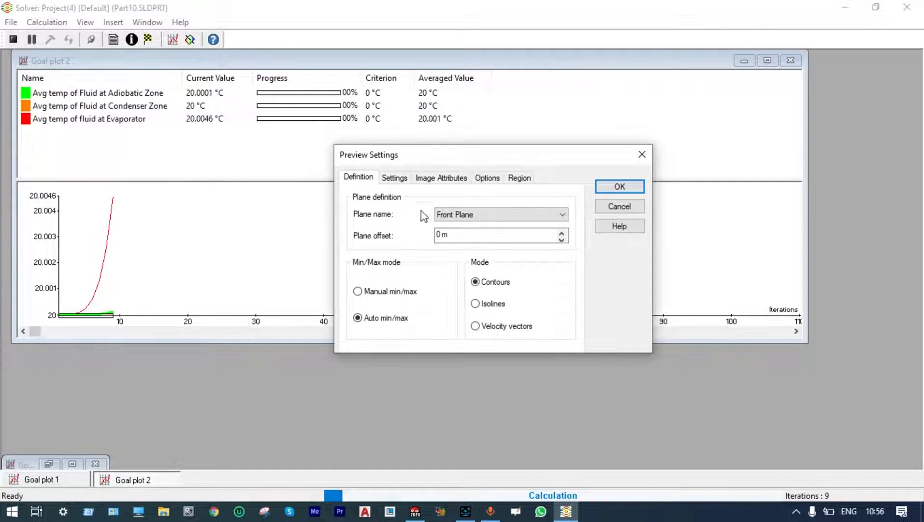
left_click(404, 182)
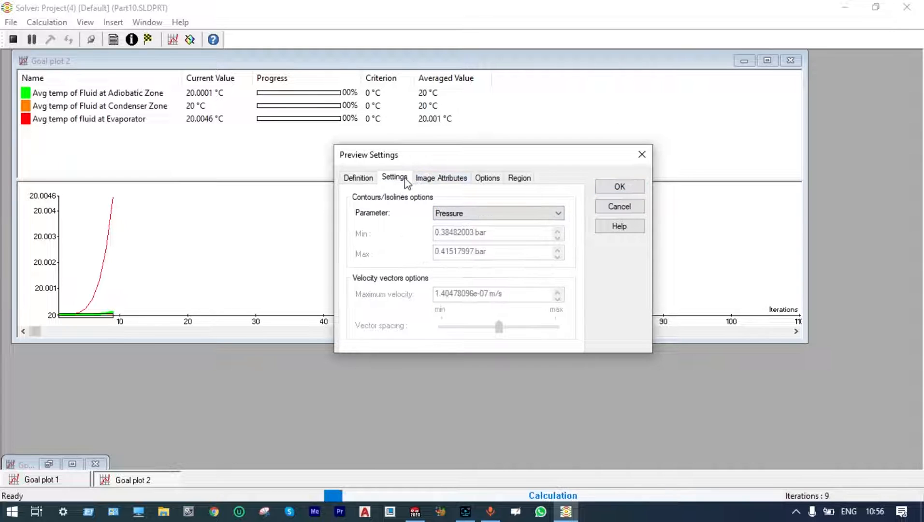
left_click(557, 213)
left_click(512, 245)
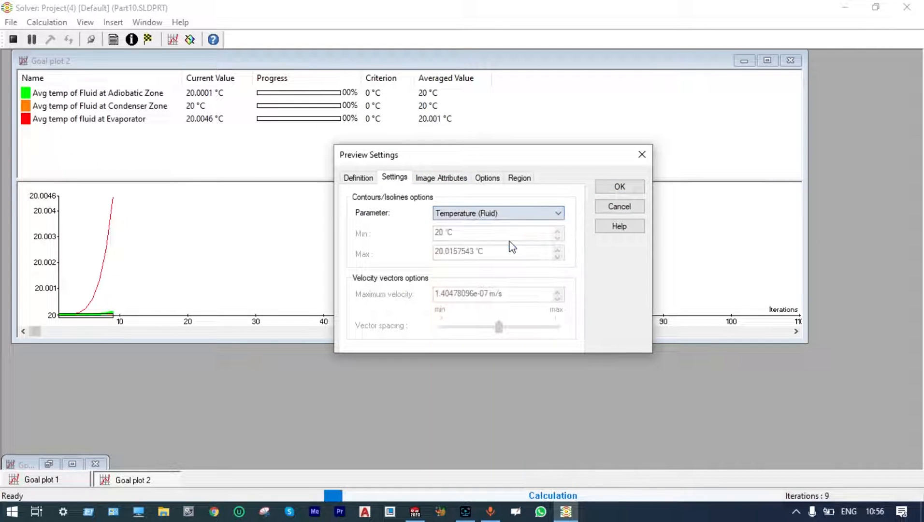
left_click(452, 182)
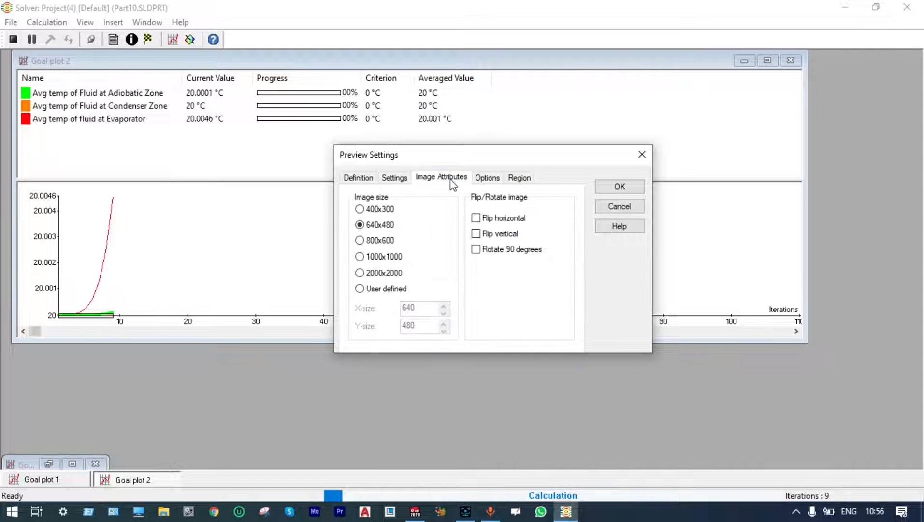
left_click(360, 273)
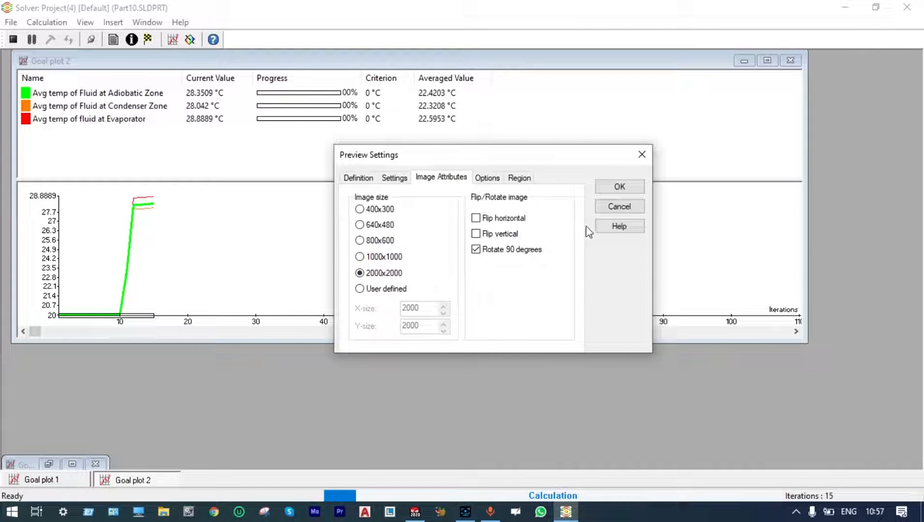
left_click(619, 186)
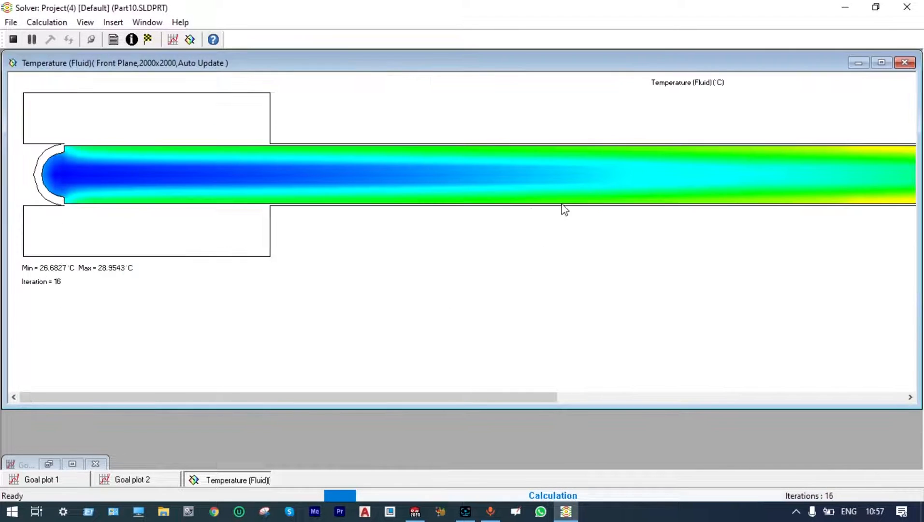
left_click_drag(450, 68, 418, 225)
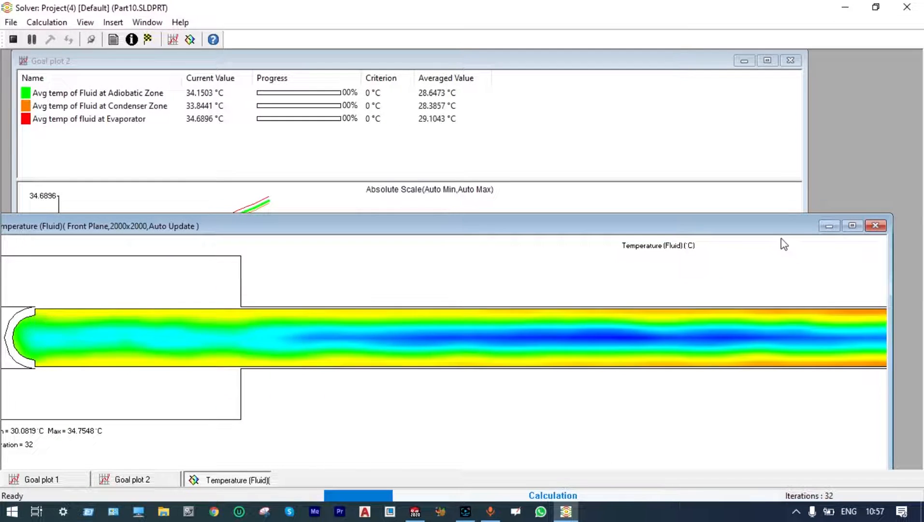
left_click_drag(779, 230, 769, 92)
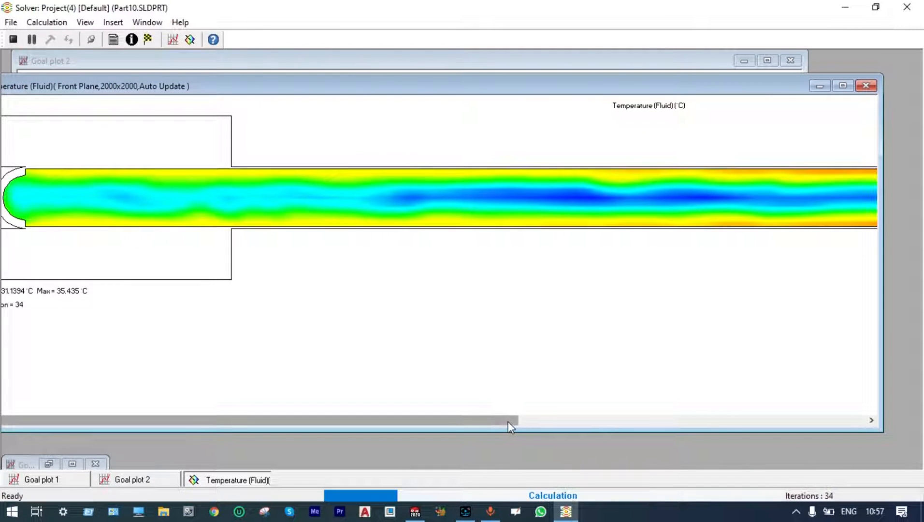
Examine the fluid temperature preview along the pipe to its far end and move the preview window lower.
left_click_drag(509, 422, 748, 433)
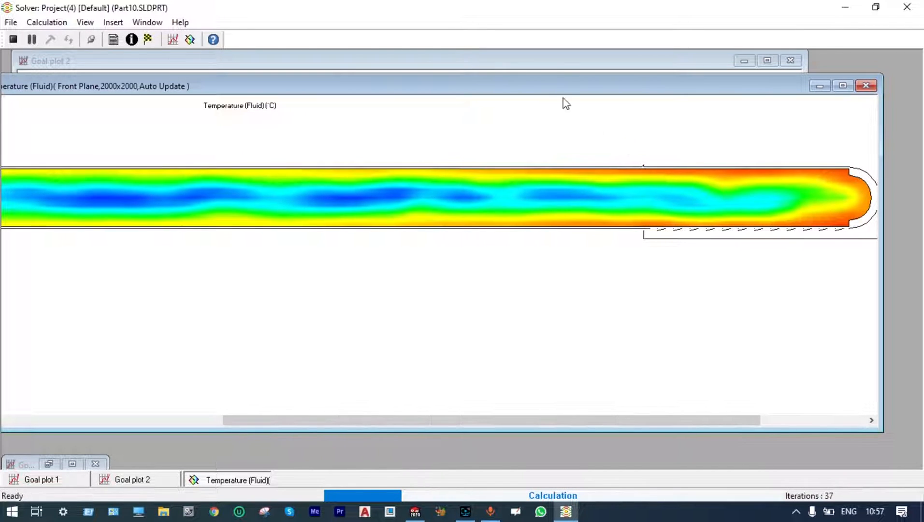
left_click_drag(550, 79, 590, 186)
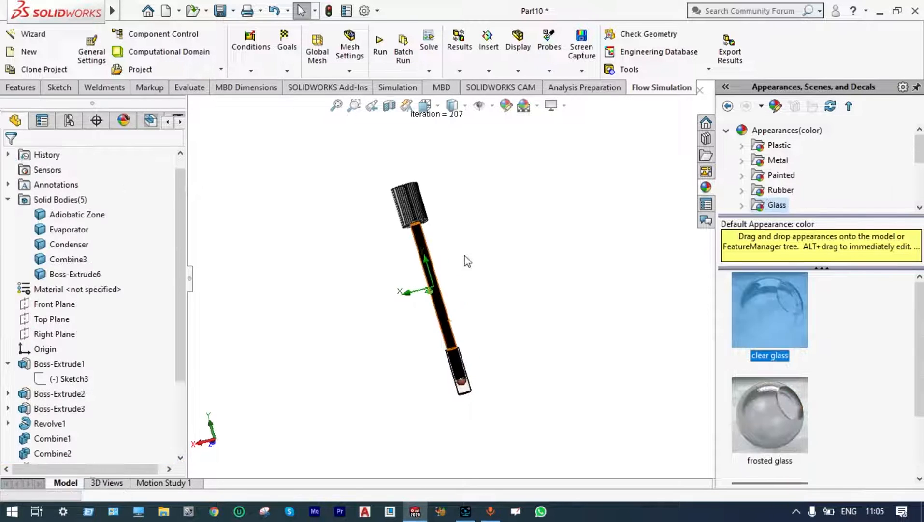
Show the Flow Simulation analysis tree of Project(4) and expand its Results folder.
scroll(459, 255, "down", 2)
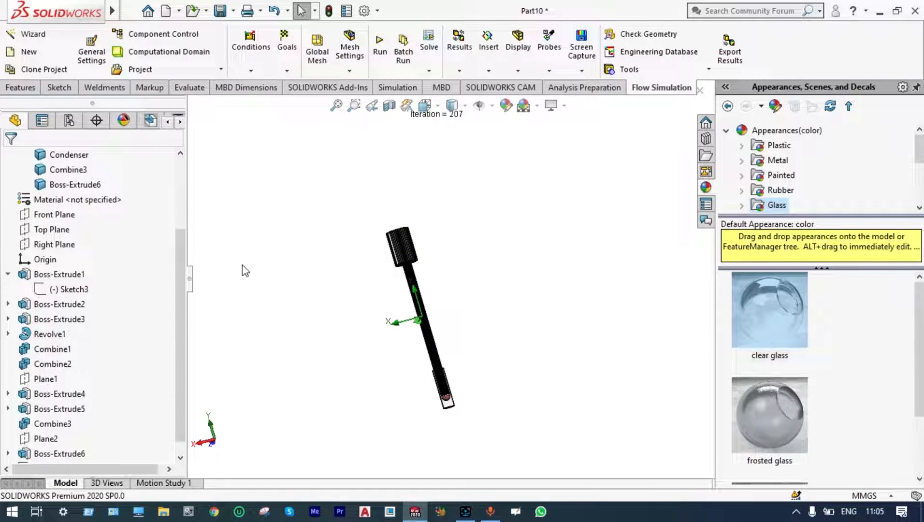
scroll(176, 310, "down", 1)
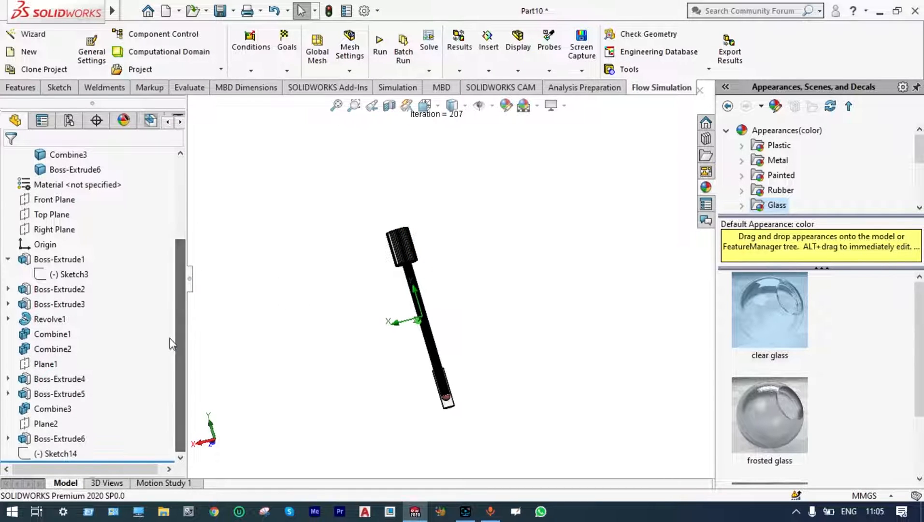
left_click_drag(171, 339, 179, 277)
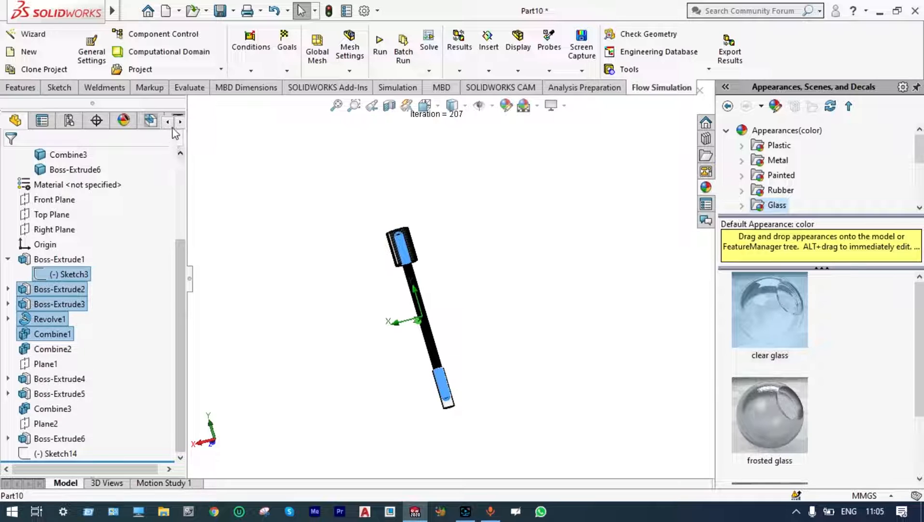
left_click(96, 120)
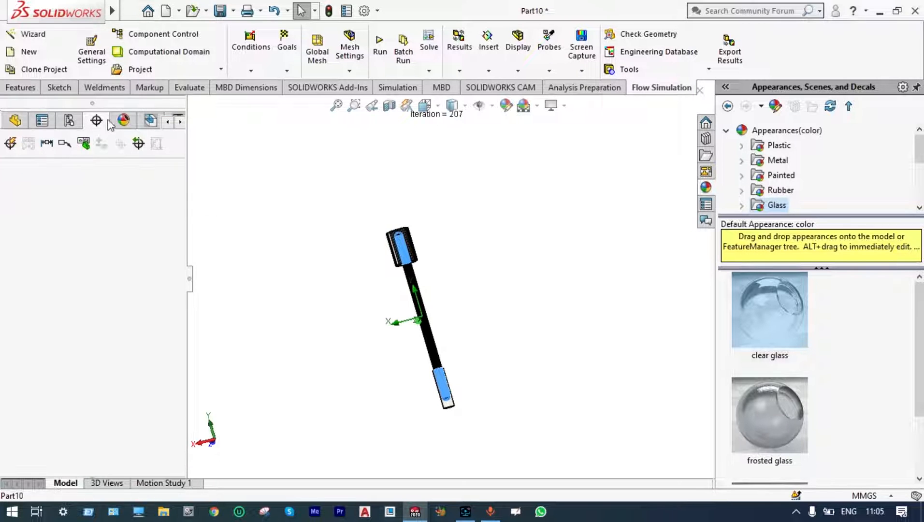
left_click(176, 123)
left_click(177, 123)
left_click(176, 123)
left_click(153, 122)
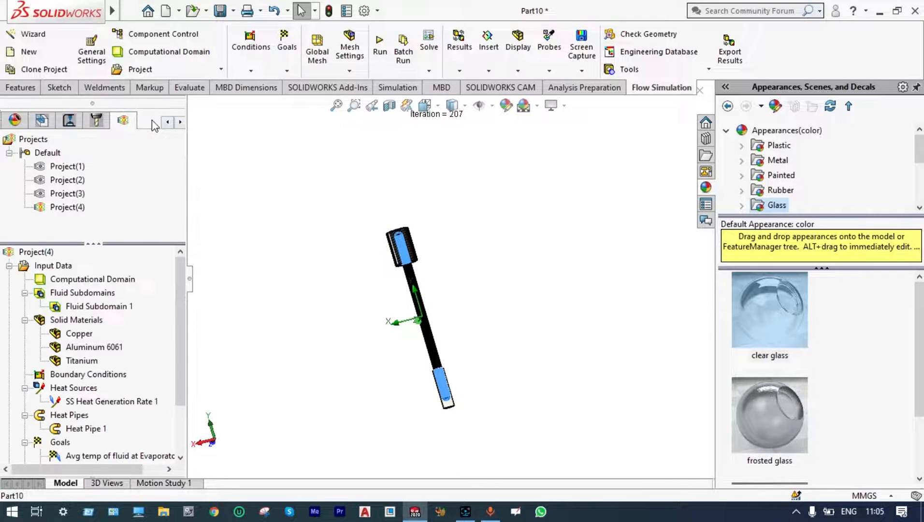
scroll(176, 326, "down", 2)
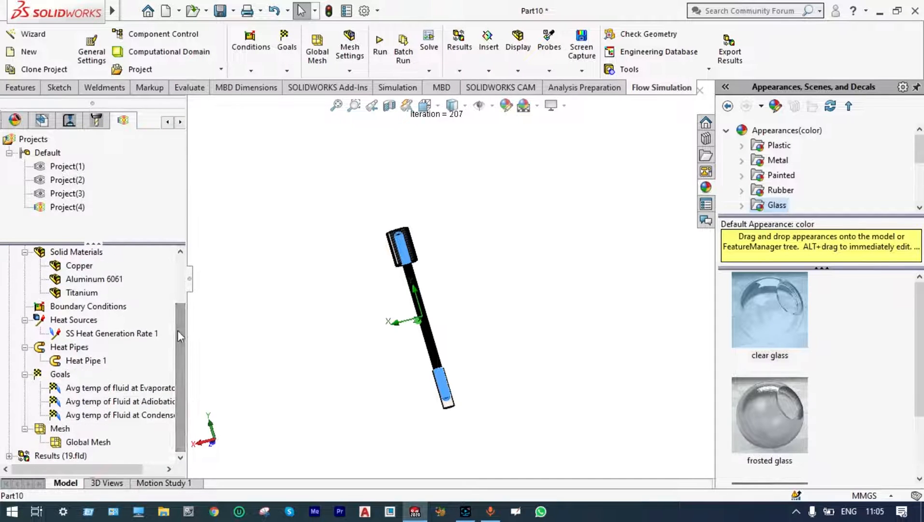
left_click(9, 455)
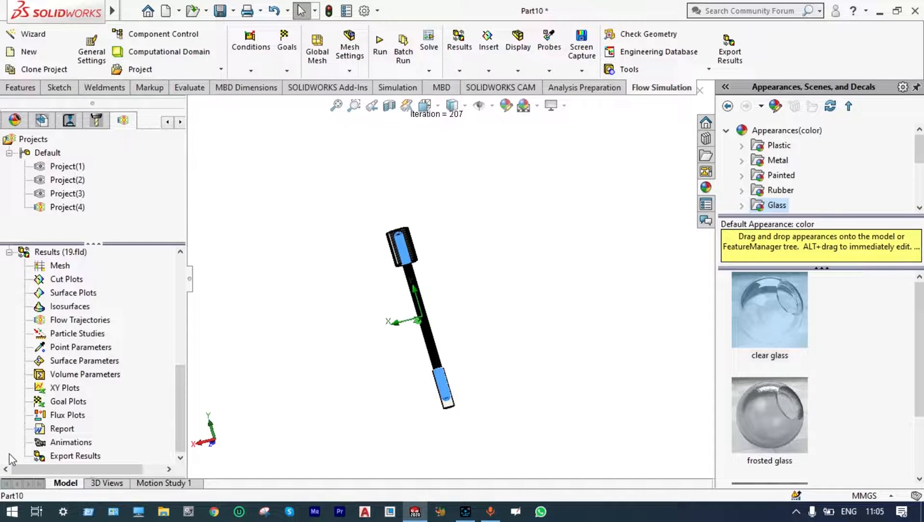
Insert a contour cut plot on the Front Plane showing Temperature (Fluid).
right_click(62, 281)
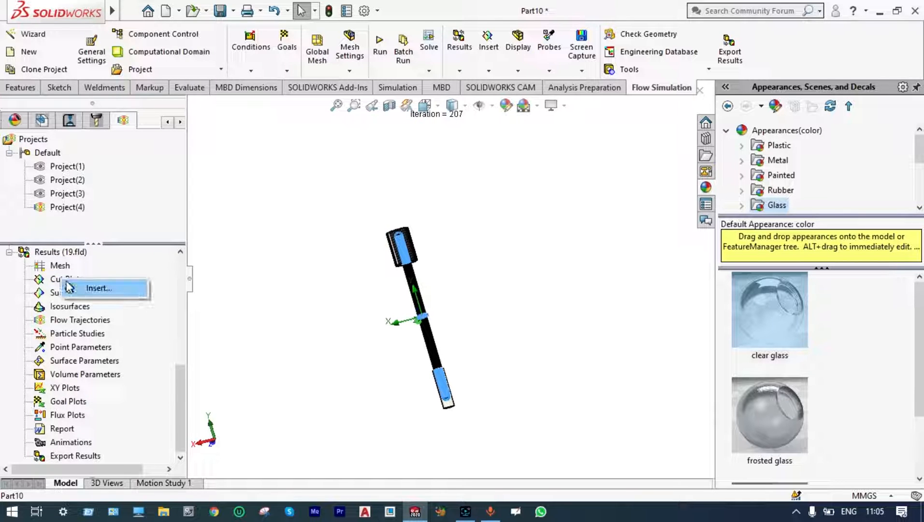
left_click(76, 289)
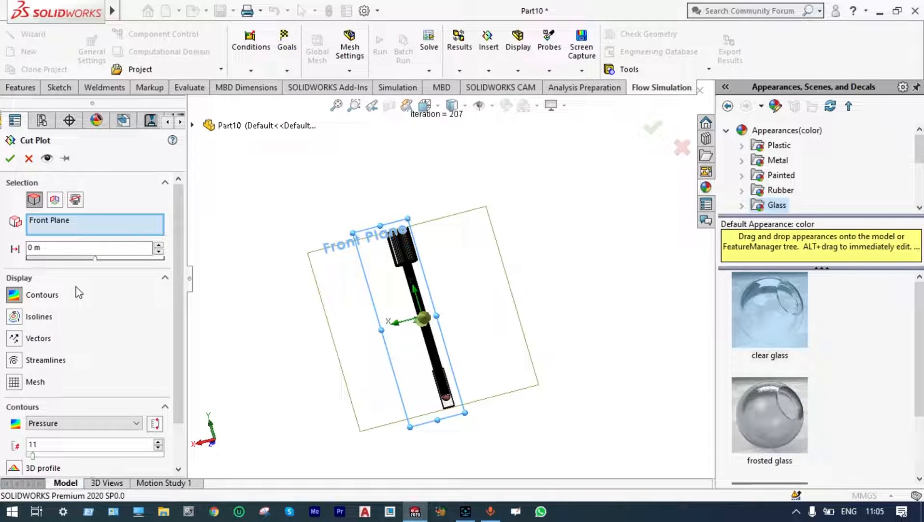
left_click(136, 424)
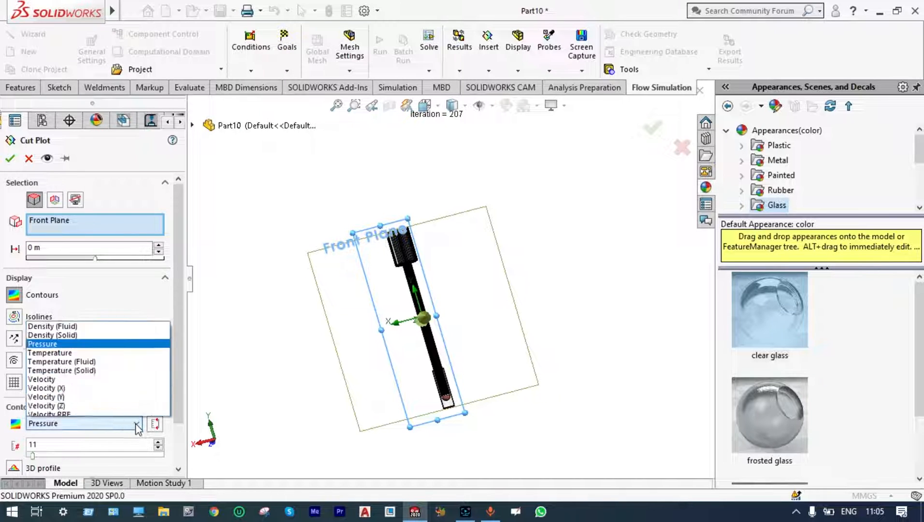
left_click(62, 208)
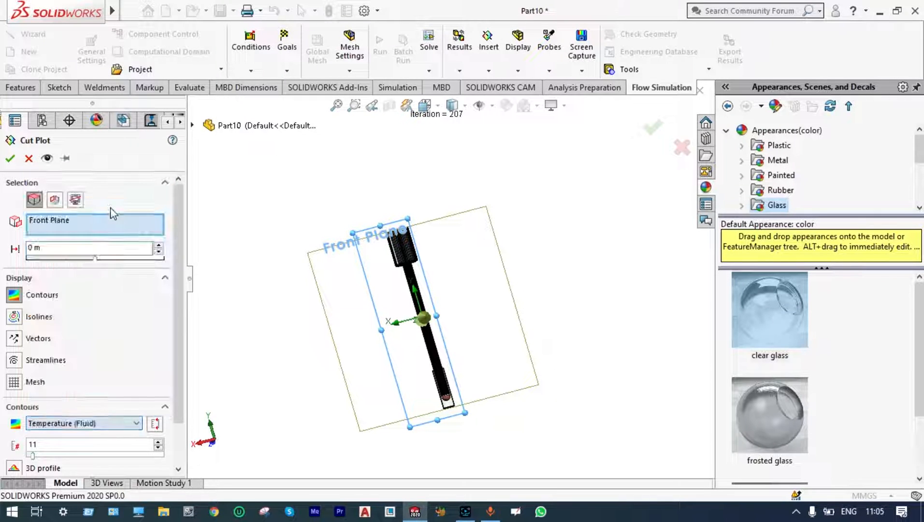
left_click(9, 158)
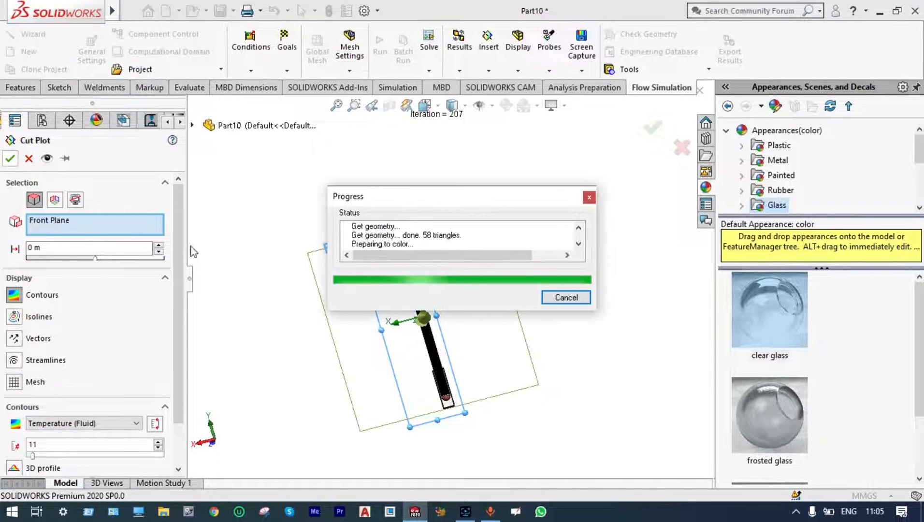
Examine the fluid temperature contours along the heat pipe from the heated end to the finned condenser, comparing them with the legend.
scroll(418, 329, "down", 2)
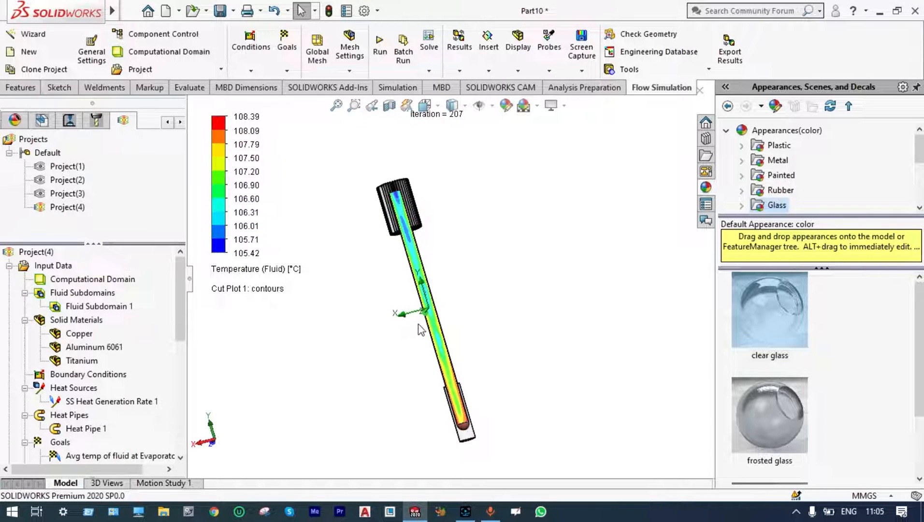
scroll(468, 396, "down", 2)
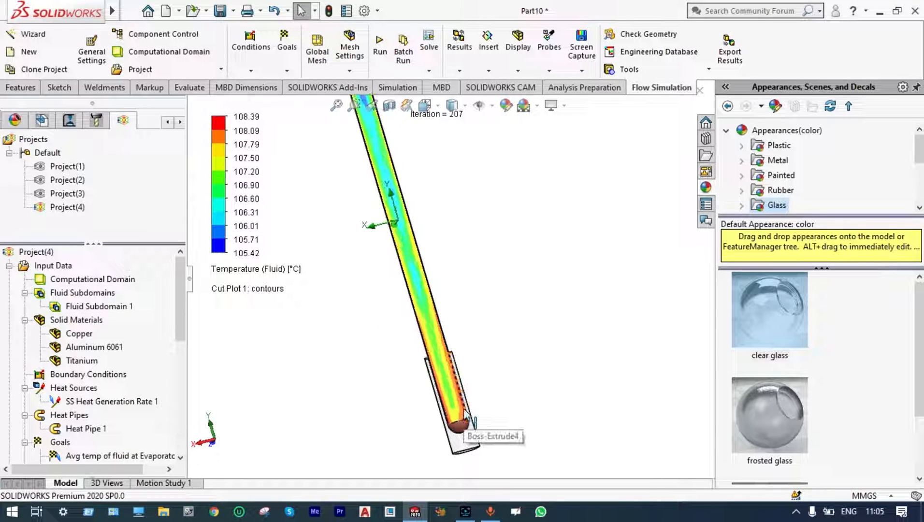
scroll(465, 421, "down", 2)
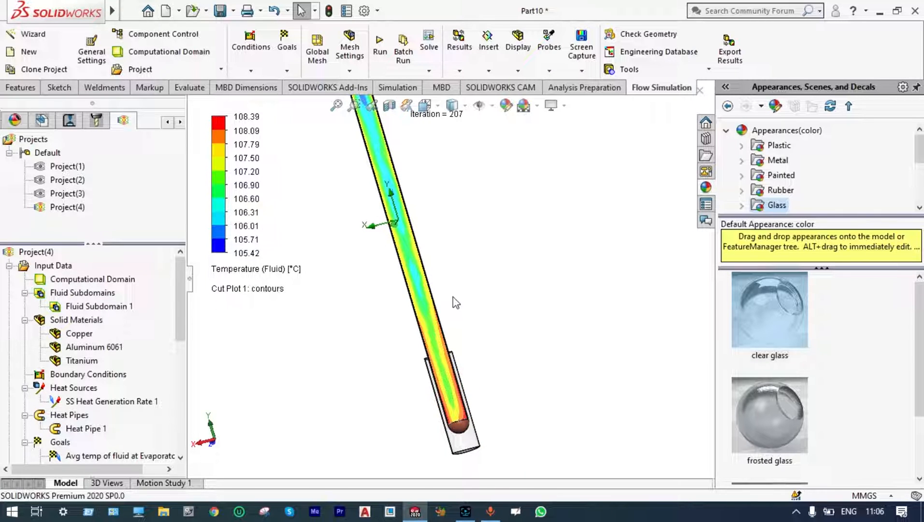
scroll(452, 297, "up", 2)
scroll(443, 267, "up", 2)
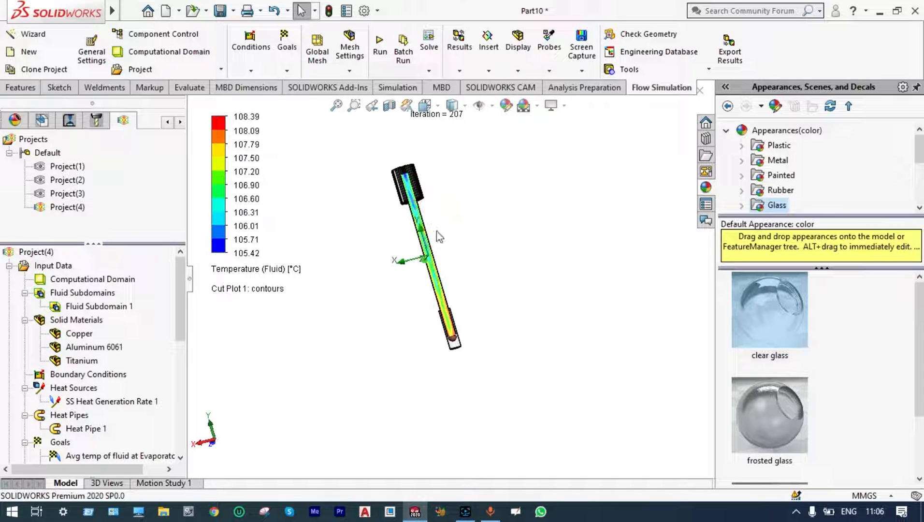
scroll(439, 272, "down", 3)
scroll(439, 272, "down", 1)
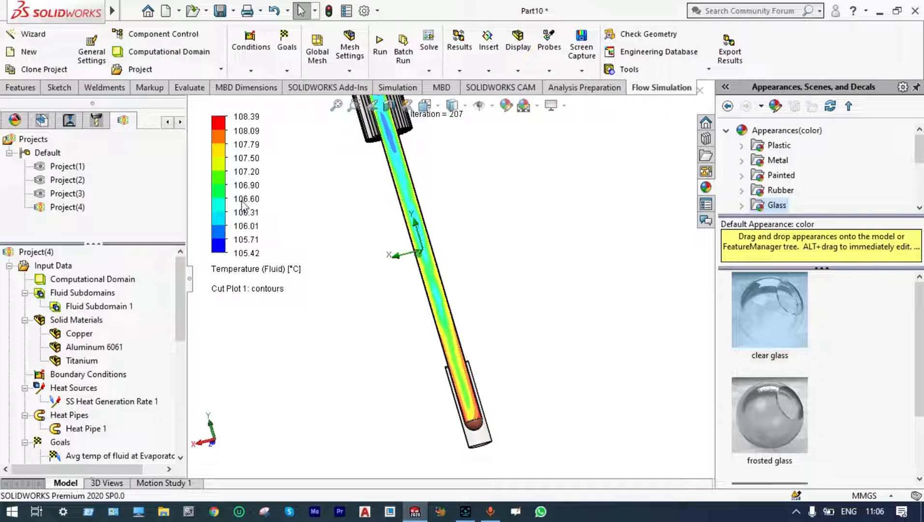
scroll(408, 200, "up", 1)
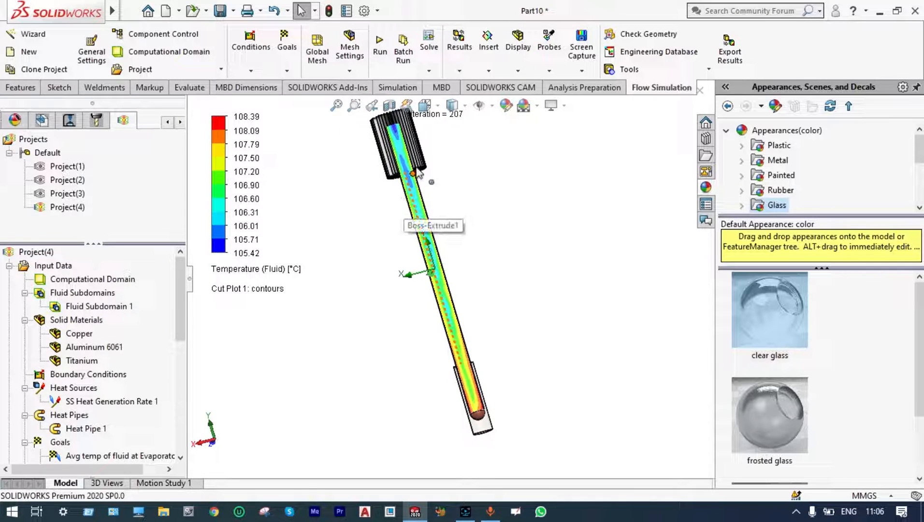
scroll(401, 134, "down", 4)
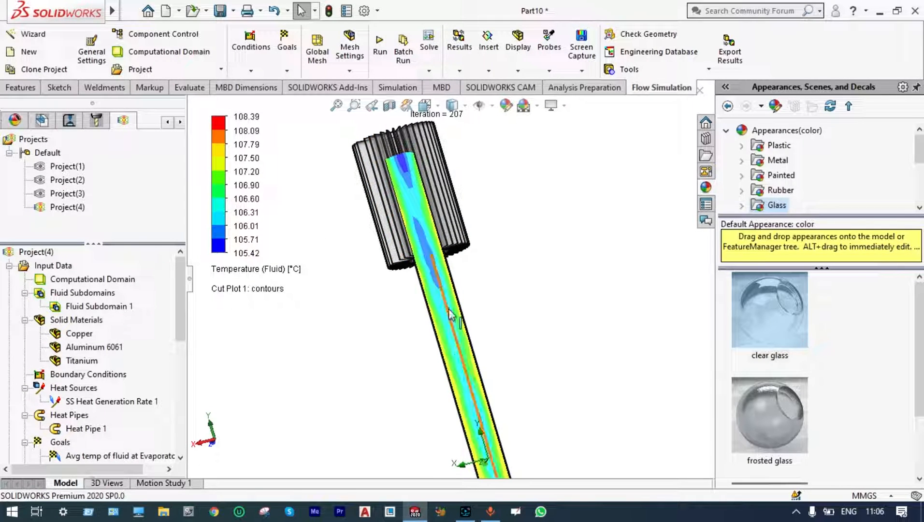
scroll(449, 312, "up", 3)
scroll(450, 313, "up", 3)
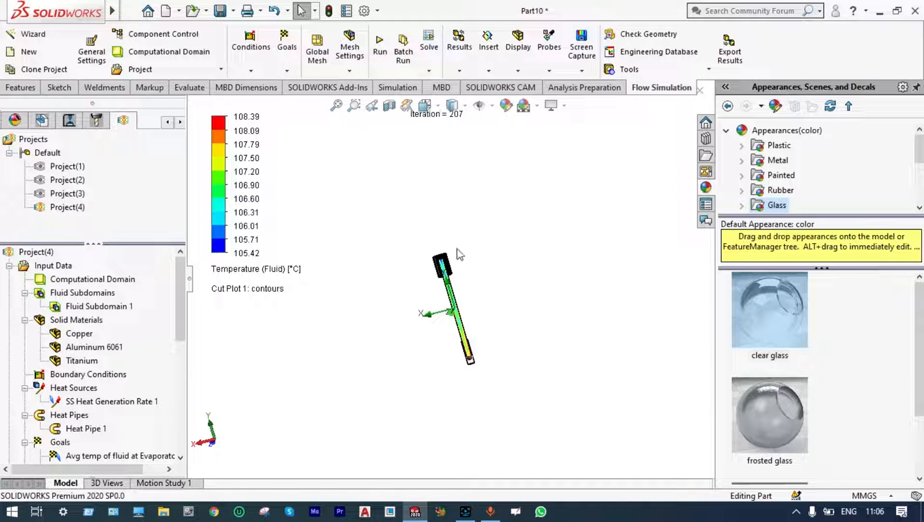
scroll(457, 285, "down", 2)
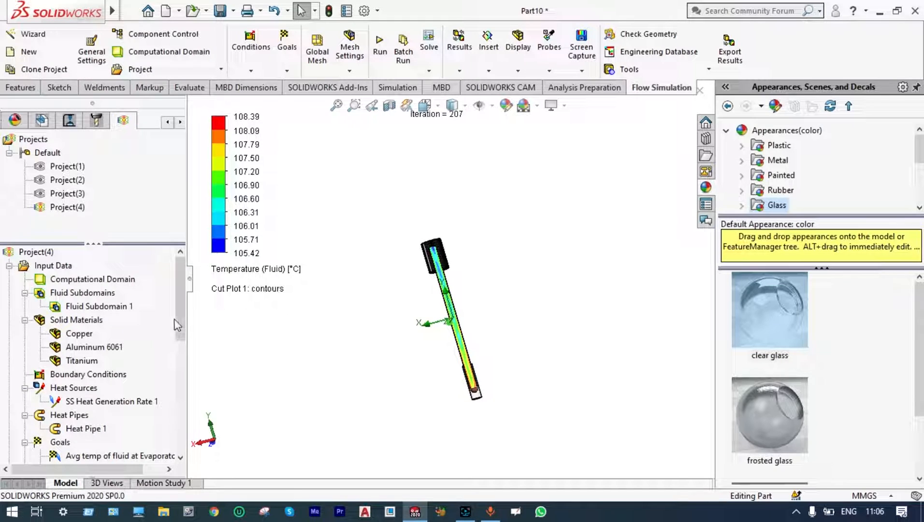
Play the Cut Plot 1 animation and view the moving contours close up along the pipe.
left_click_drag(178, 316, 170, 404)
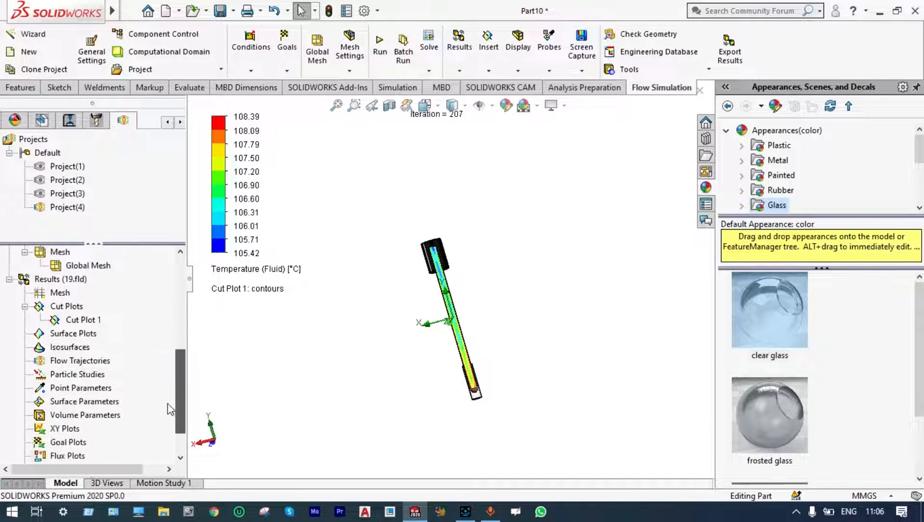
right_click(89, 320)
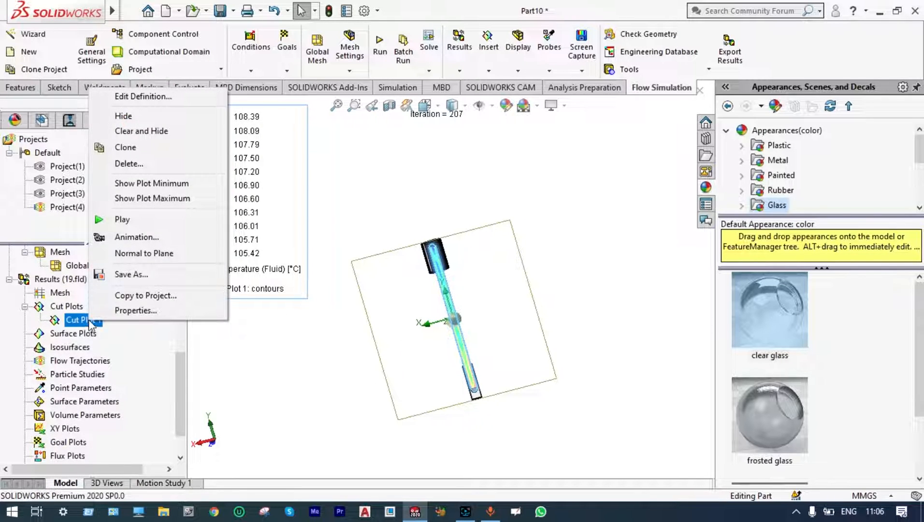
left_click(124, 220)
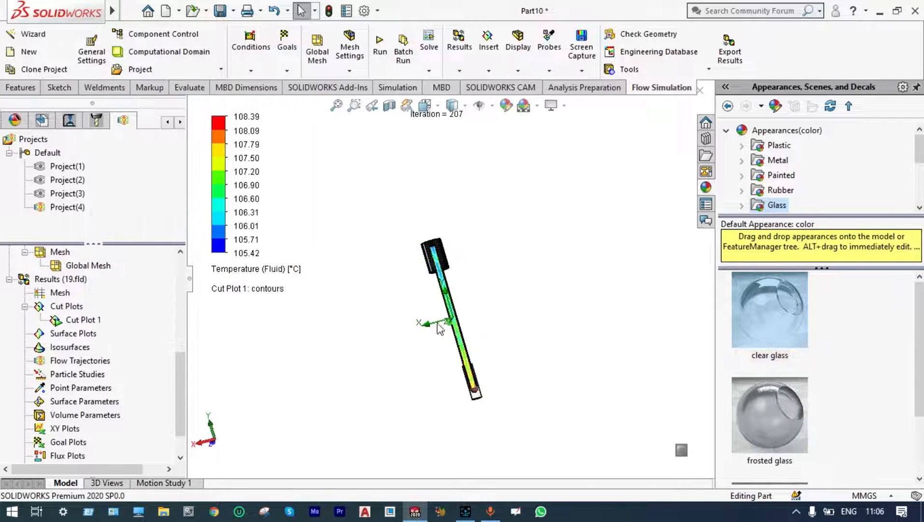
scroll(501, 346, "down", 3)
scroll(392, 337, "down", 3)
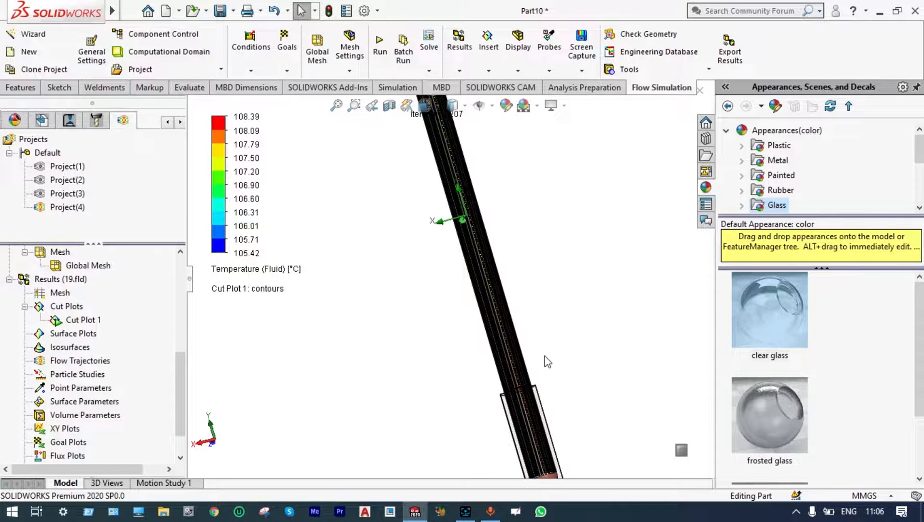
Clear and hide Cut Plot 1 to remove its contours from the model.
right_click(82, 320)
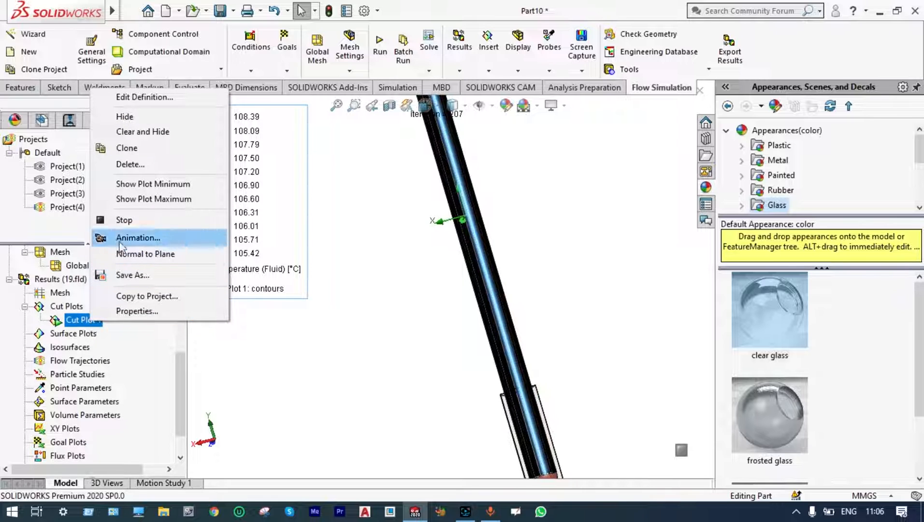
left_click(151, 133)
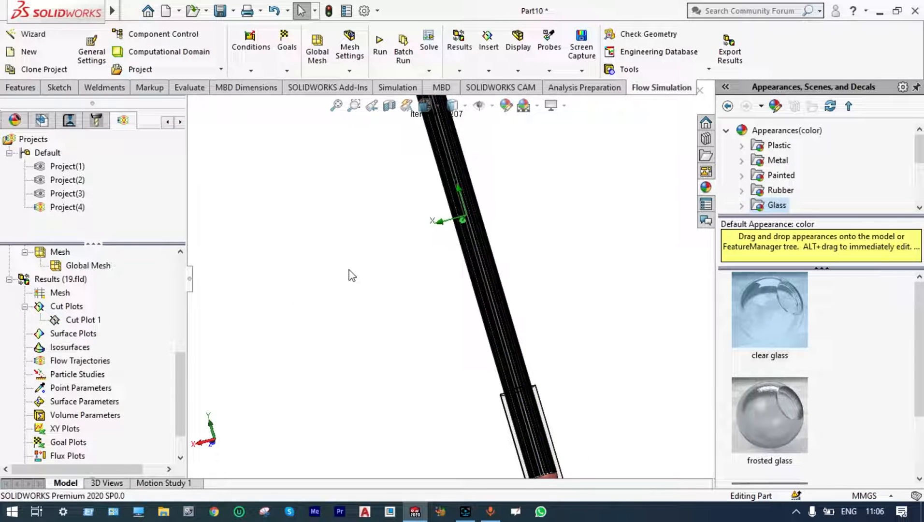
scroll(349, 270, "up", 2)
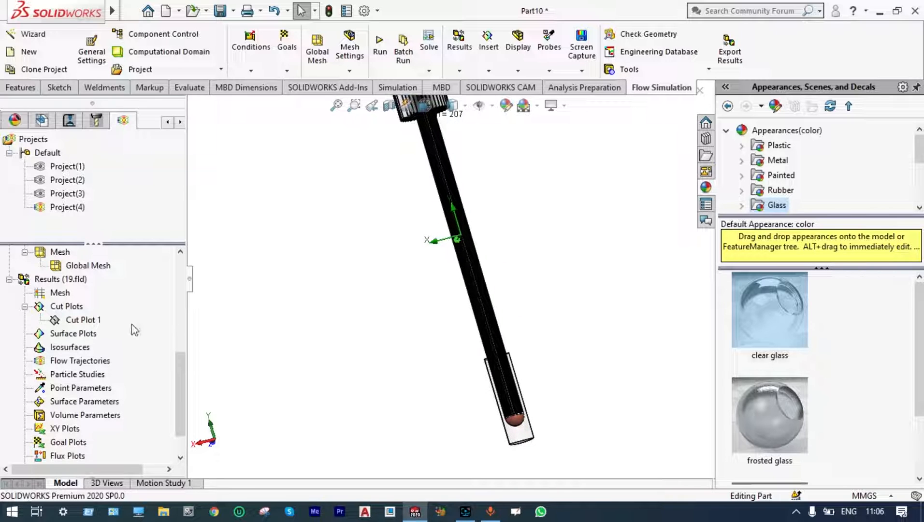
Insert a contour surface plot of Temperature (Fluid) using all faces of the model.
right_click(84, 336)
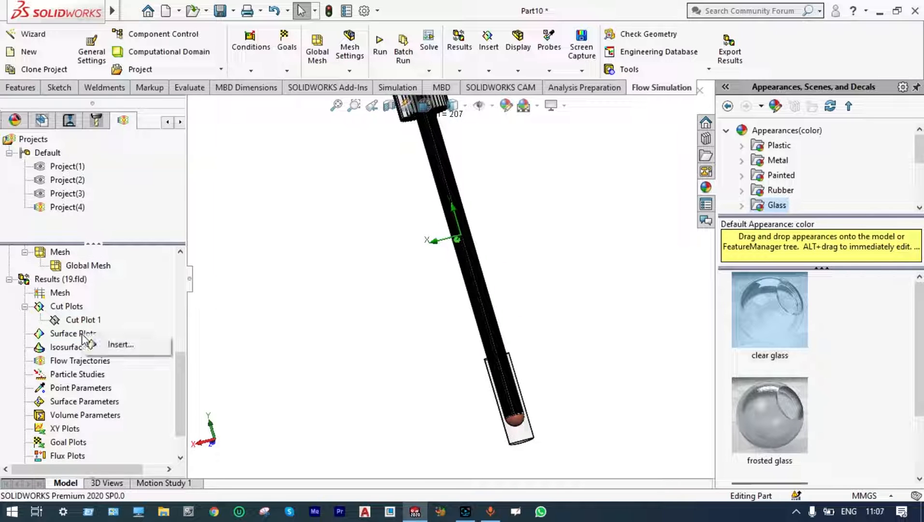
left_click(119, 345)
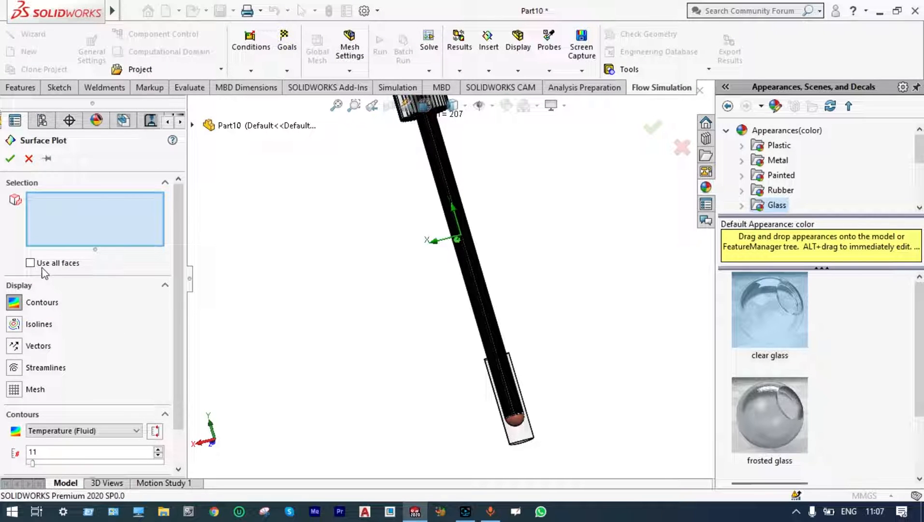
left_click(30, 263)
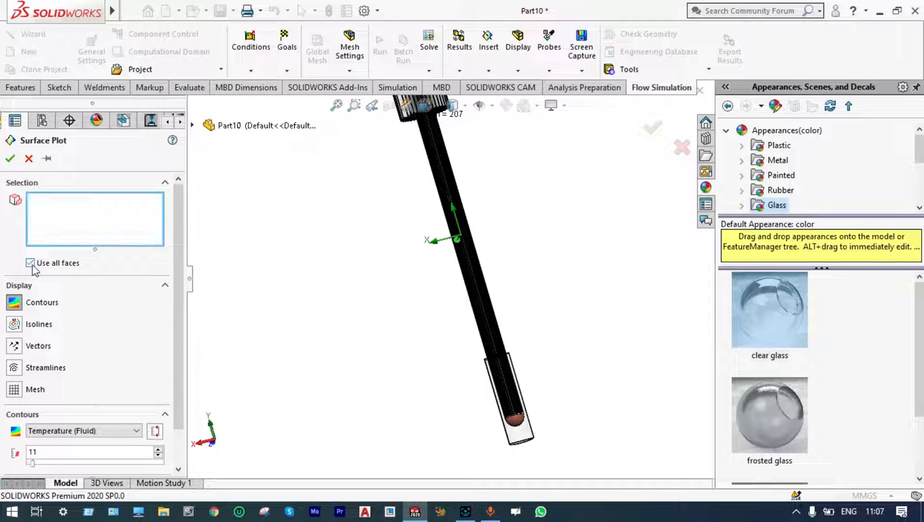
left_click(10, 158)
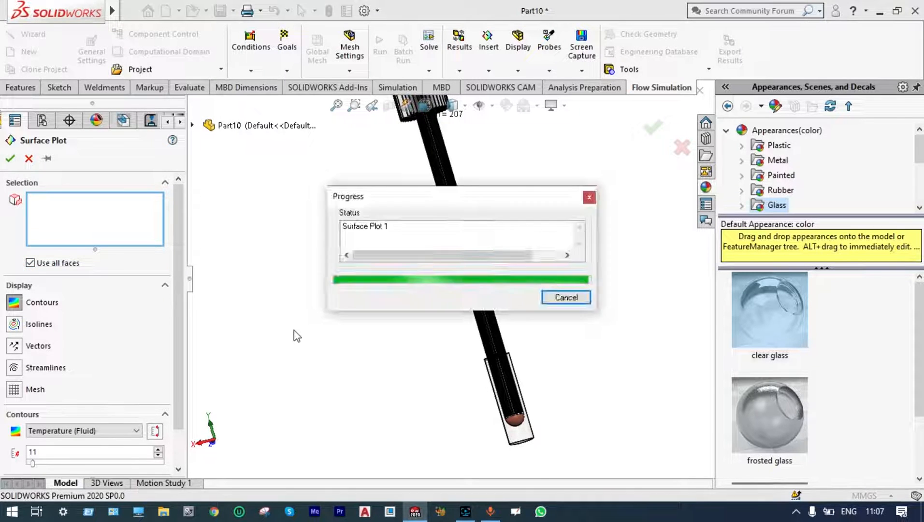
scroll(525, 315, "down", 2)
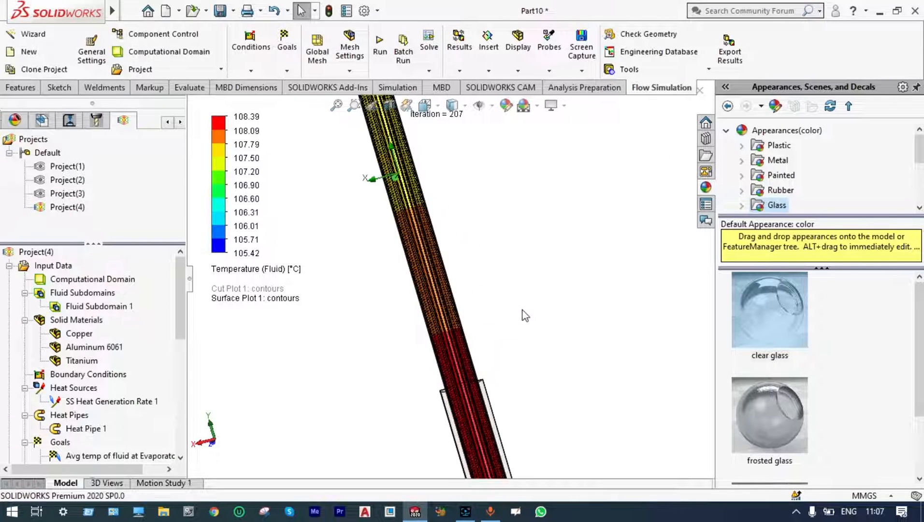
Examine the fluid temperature surface plot along the pipe, from the heated end to the finned heat sink, against the legend.
scroll(450, 305, "down", 3)
scroll(449, 316, "up", 2)
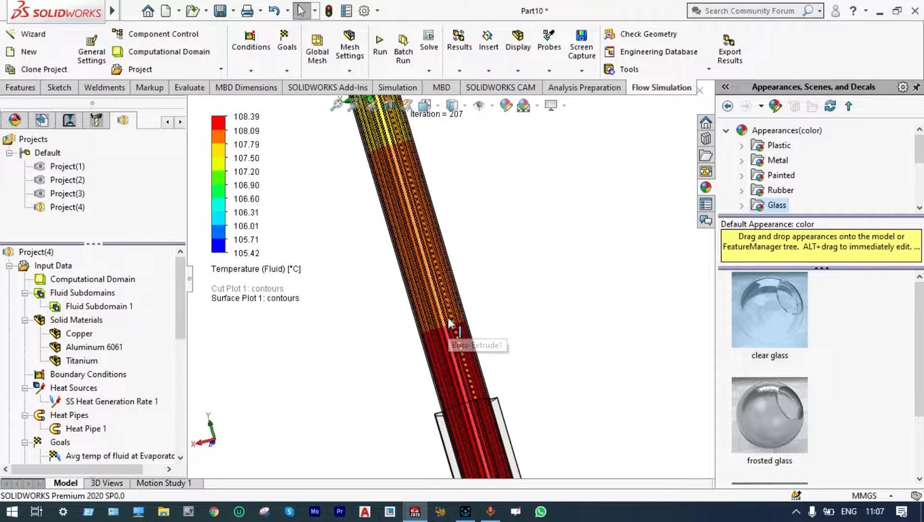
scroll(448, 318, "up", 3)
scroll(448, 312, "down", 4)
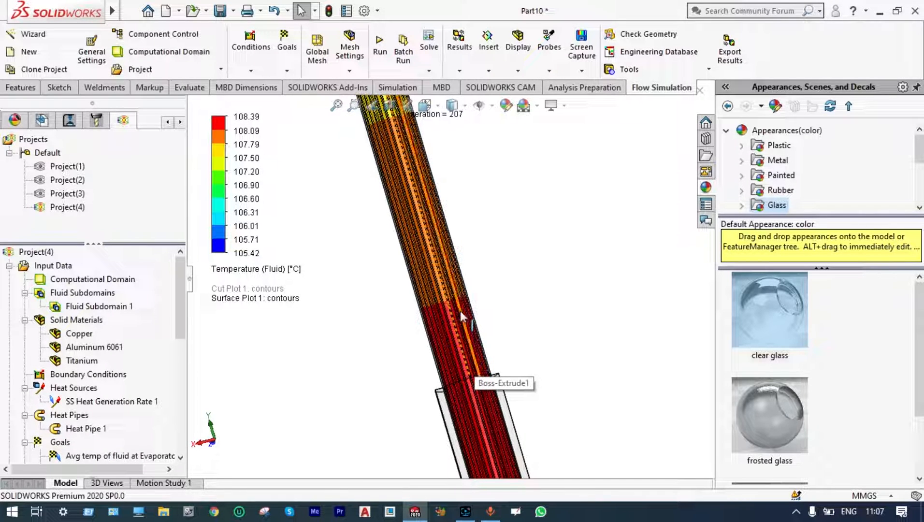
scroll(460, 310, "up", 1)
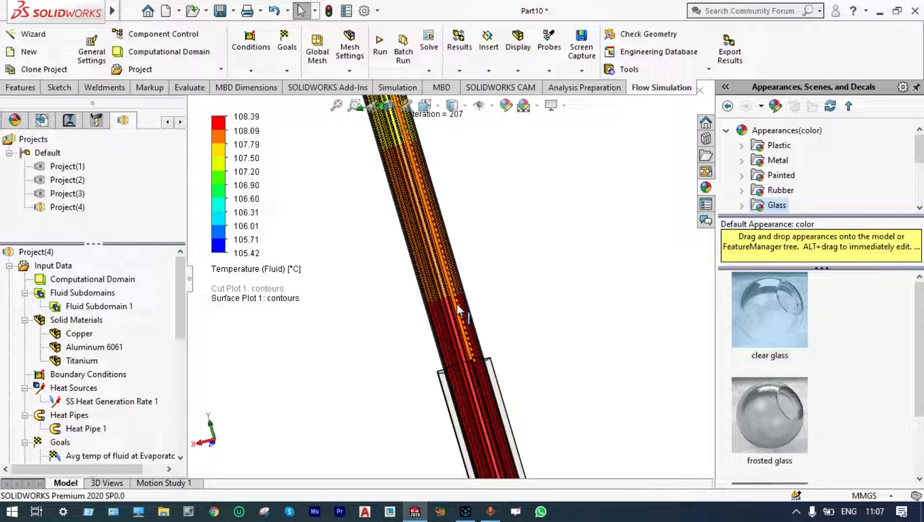
scroll(457, 304, "up", 7)
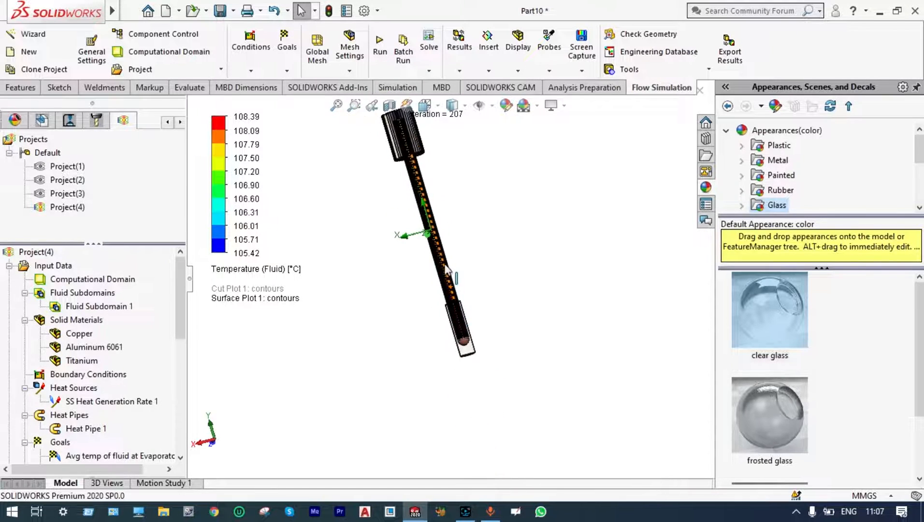
scroll(445, 254, "down", 4)
scroll(445, 258, "down", 1)
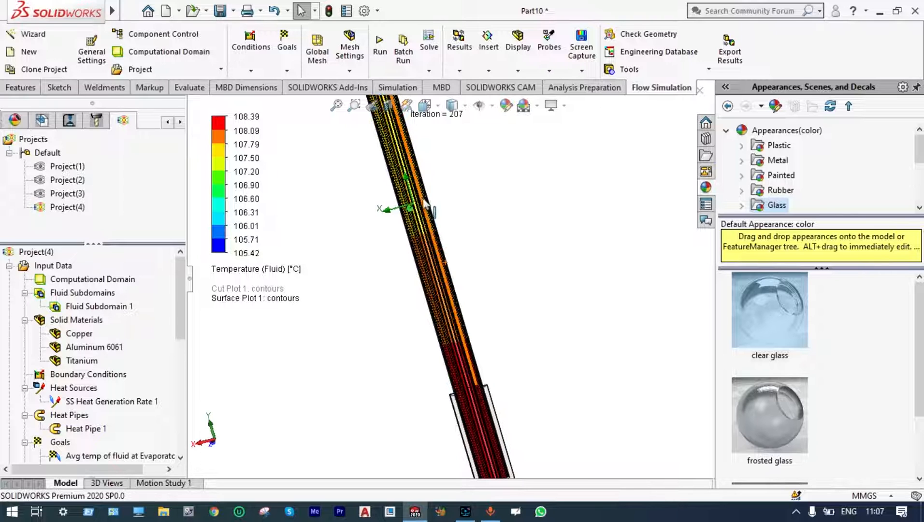
scroll(423, 200, "up", 3)
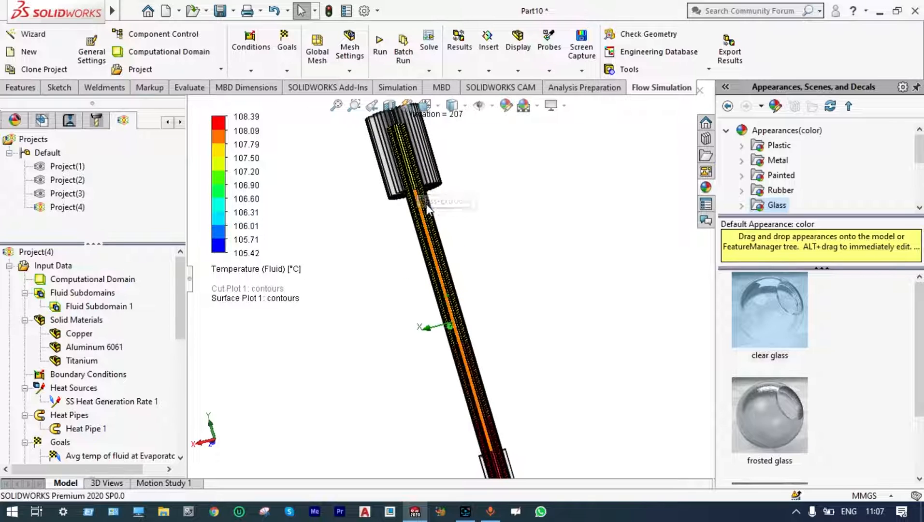
scroll(419, 183, "down", 3)
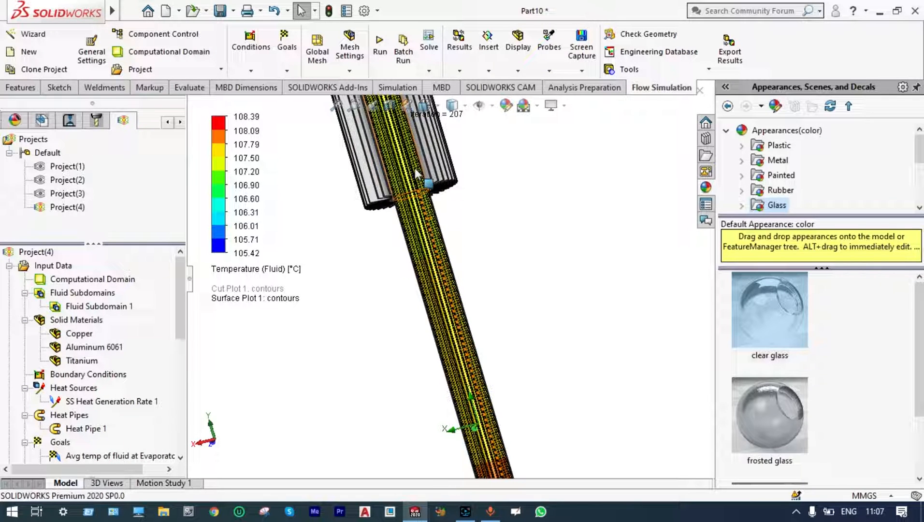
scroll(414, 167, "up", 5)
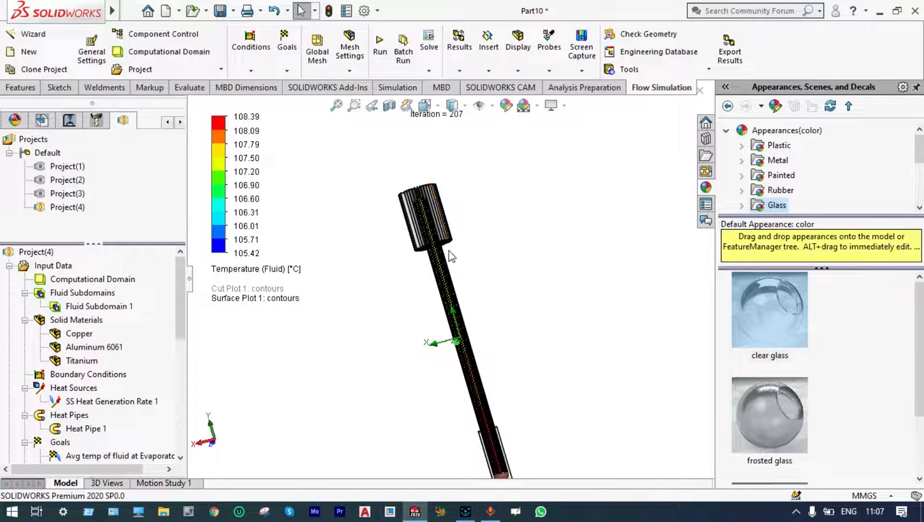
scroll(452, 256, "down", 3)
scroll(452, 263, "up", 2)
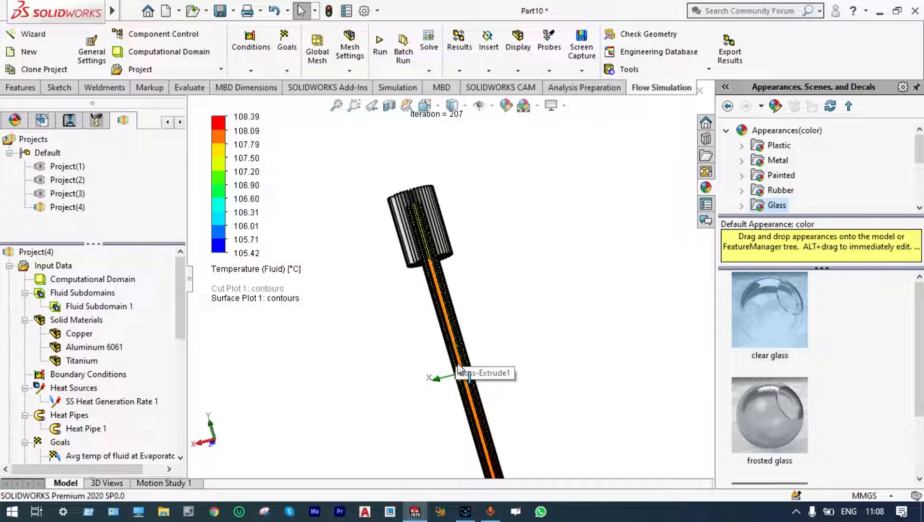
scroll(455, 372, "up", 2)
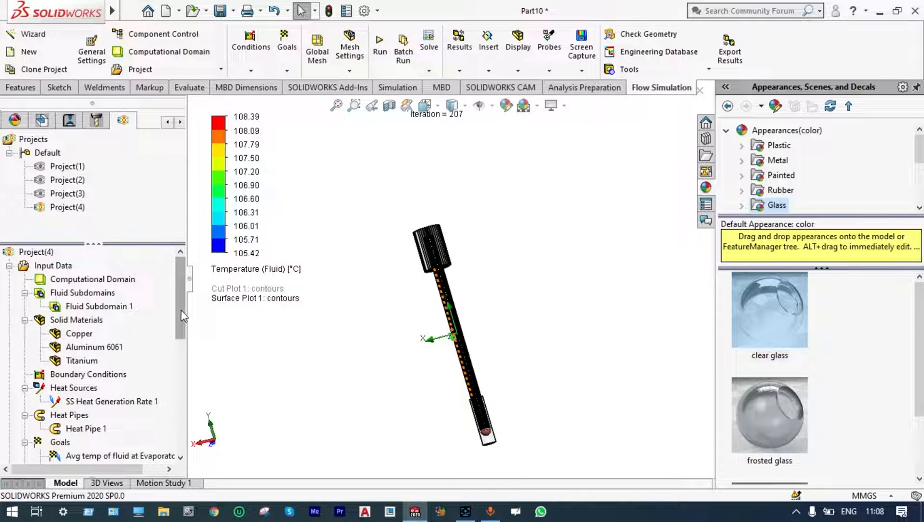
Clear and hide Surface Plot 1 to remove its contours from the model.
left_click_drag(181, 313, 173, 340)
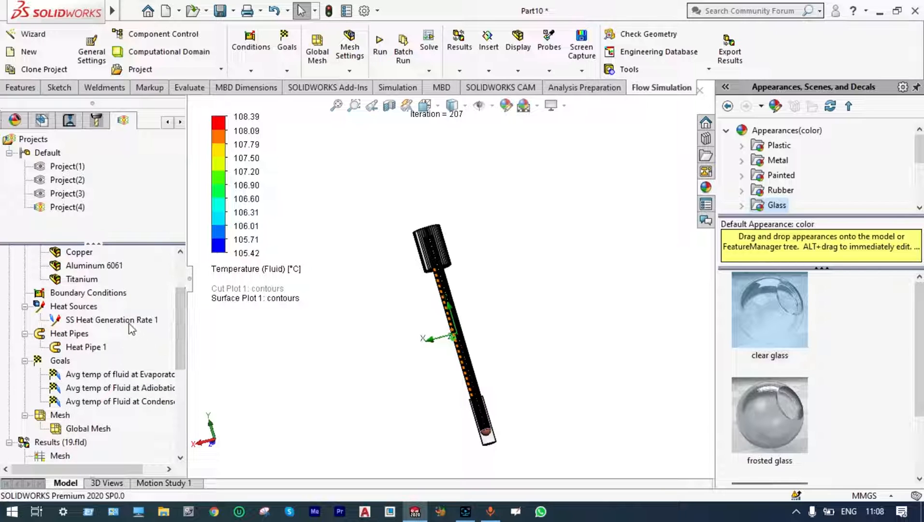
left_click_drag(180, 299, 184, 275)
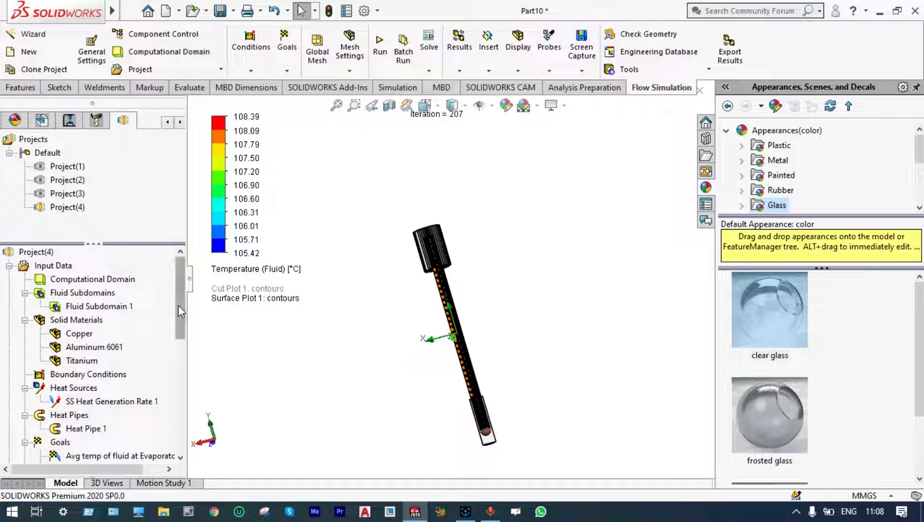
left_click_drag(179, 312, 177, 351)
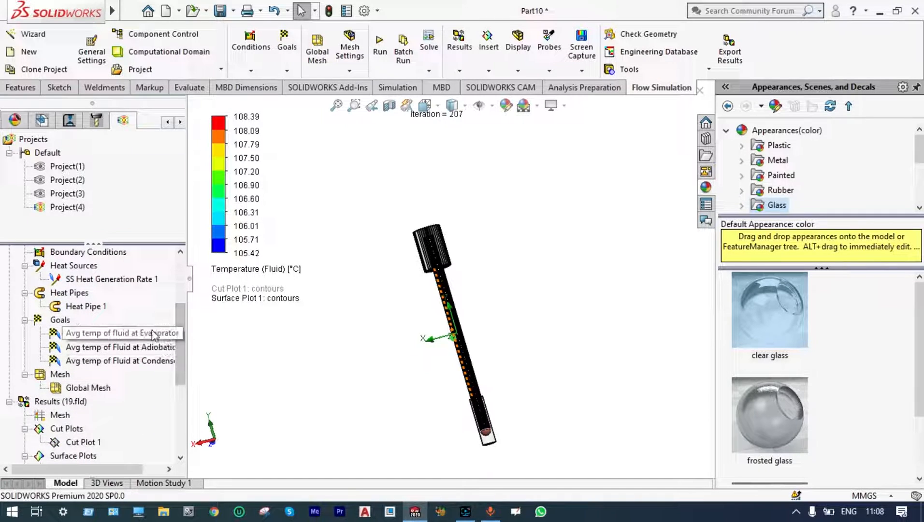
left_click_drag(174, 315, 174, 364)
right_click(104, 347)
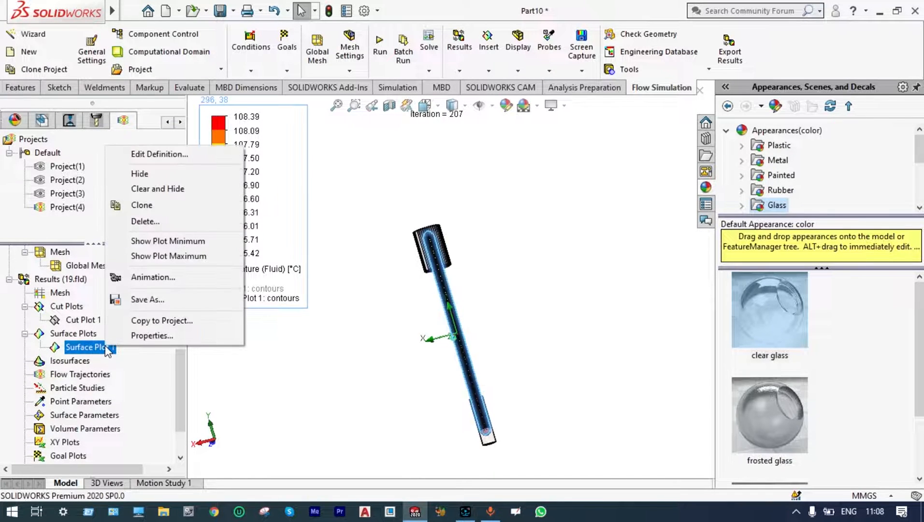
left_click(165, 189)
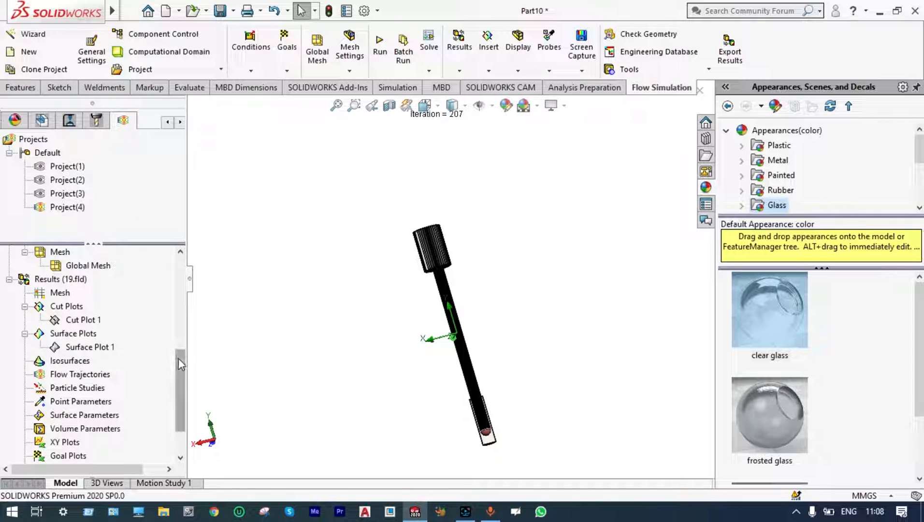
Start a flow trajectories plot with 10 starting points, drawn as Arrows with a size of 0.0005 m.
left_click_drag(179, 360, 179, 371)
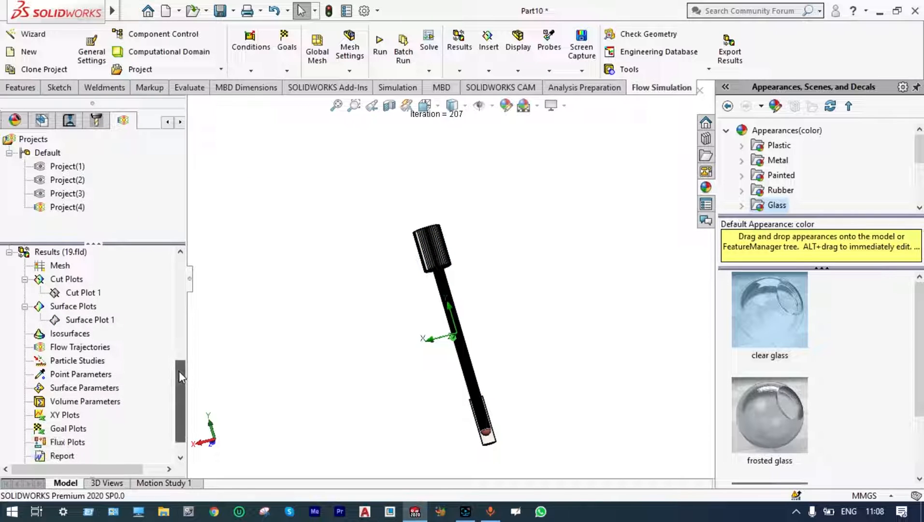
right_click(105, 351)
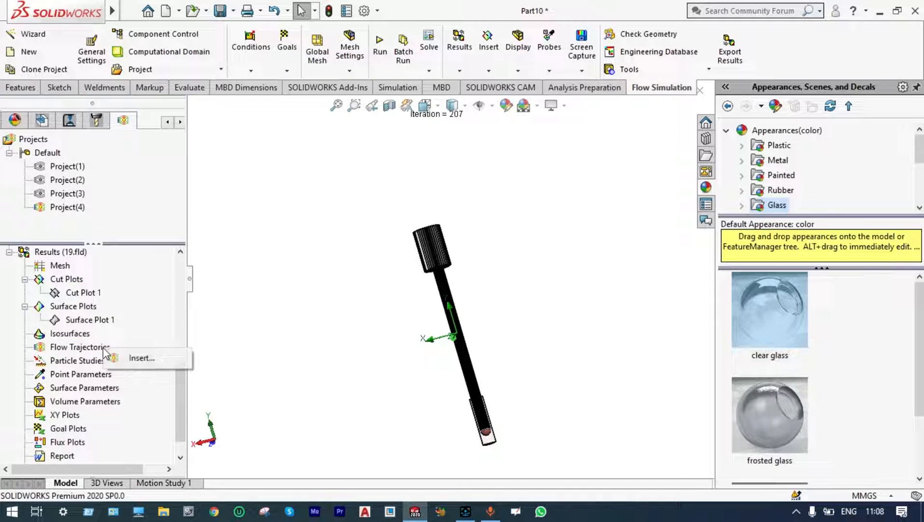
left_click(140, 359)
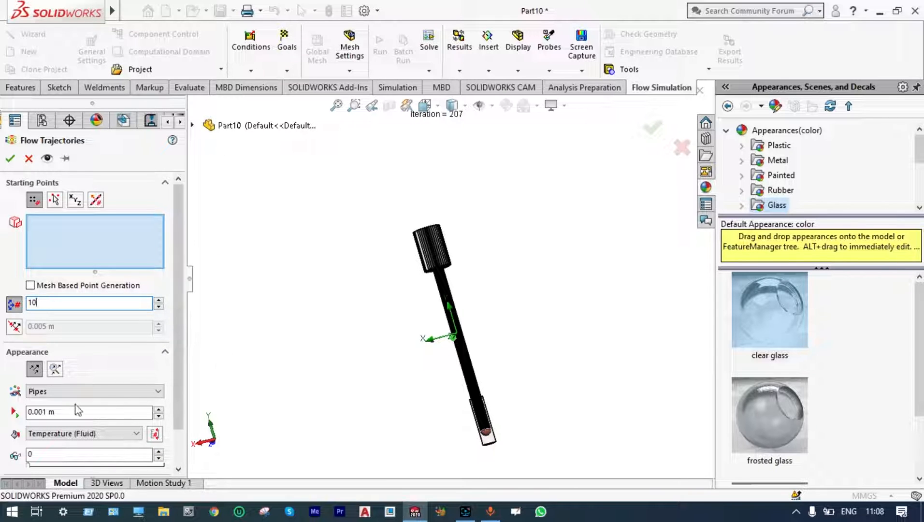
left_click(47, 411)
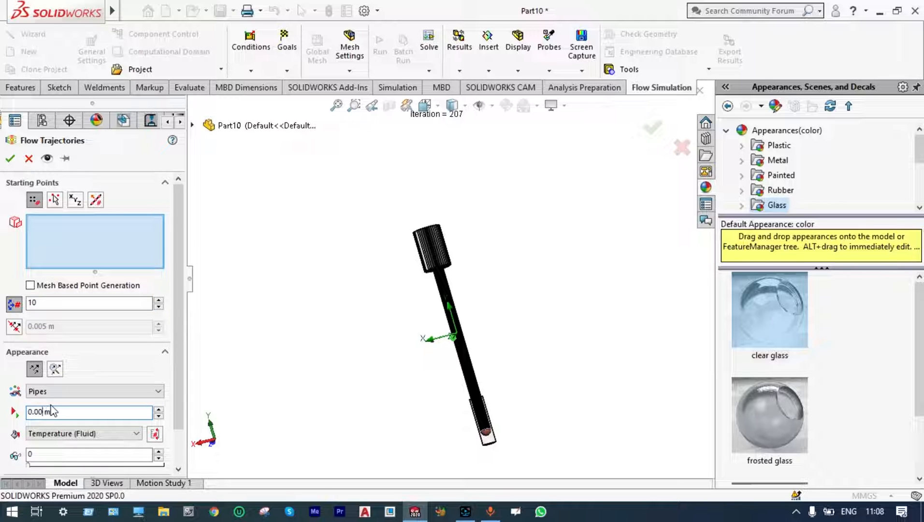
type("05")
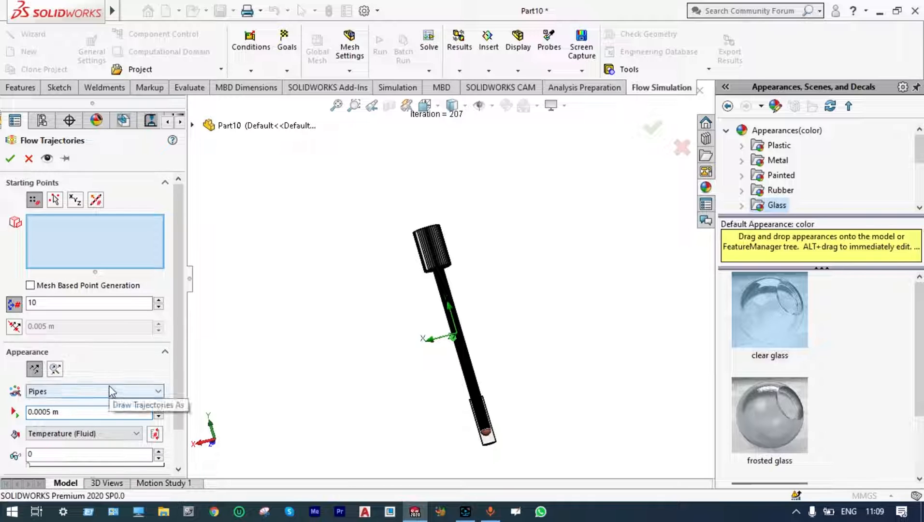
left_click(157, 393)
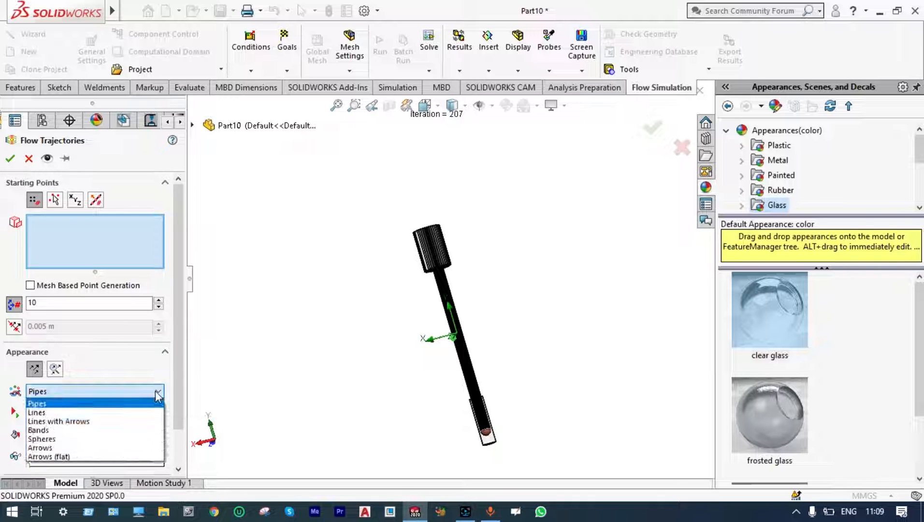
left_click(65, 448)
Apply a planar section view at the Front Plane to expose the inside of the heat pipe's rounded end.
scroll(489, 422, "down", 5)
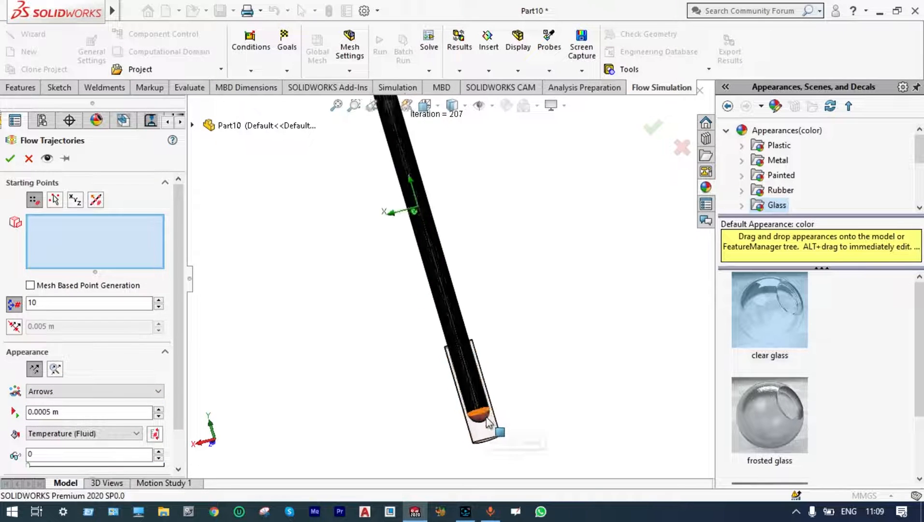
scroll(486, 418, "down", 4)
scroll(469, 362, "down", 3)
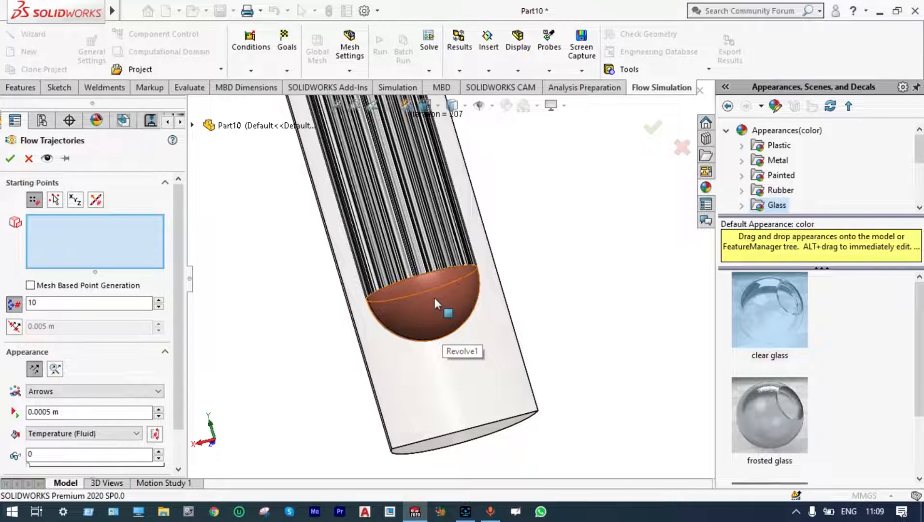
key("Escape")
scroll(435, 298, "up", 8)
left_click(390, 107)
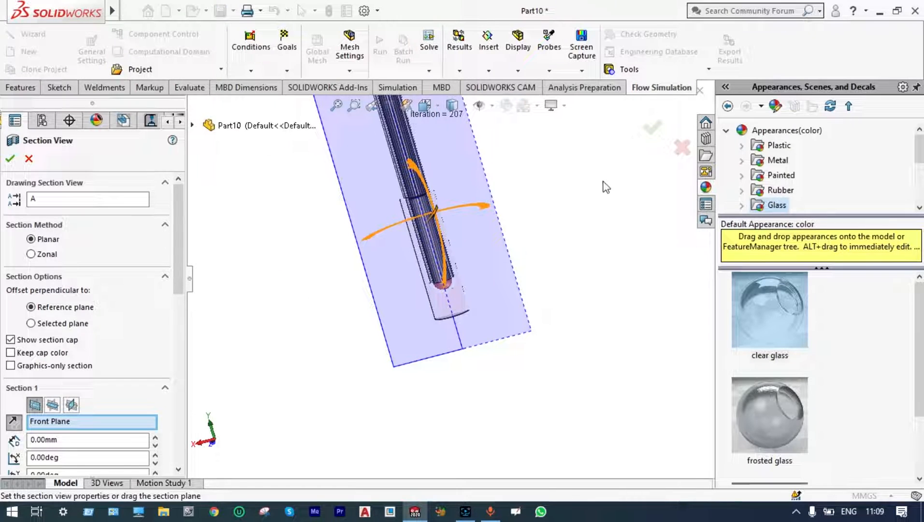
left_click(653, 128)
scroll(414, 281, "down", 2)
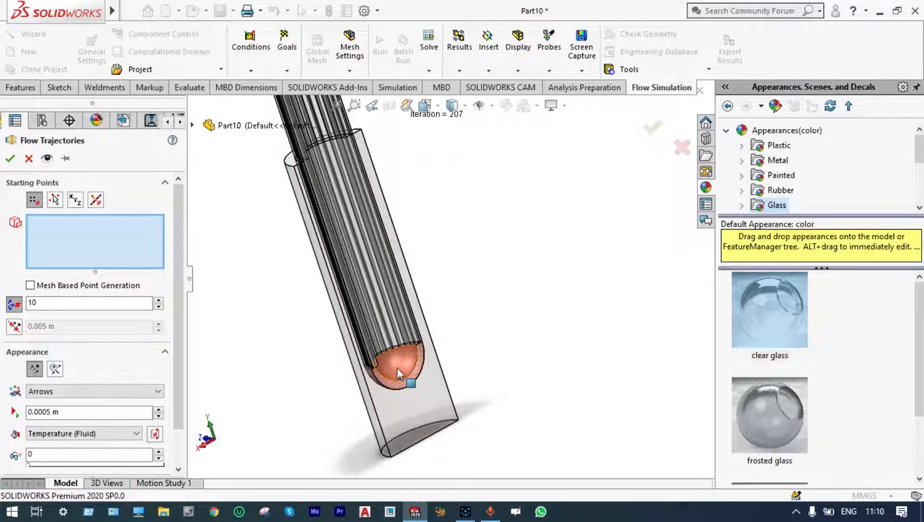
Insert flow trajectories starting from the inner domed face at the heated end, using 10 points and 0.0005 m Arrows coloured by Temperature (Fluid).
left_click(398, 367)
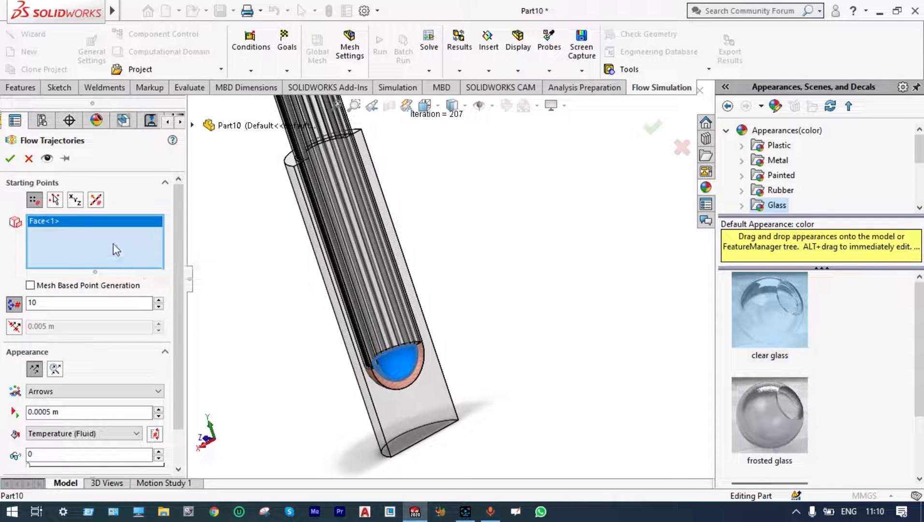
left_click(11, 159)
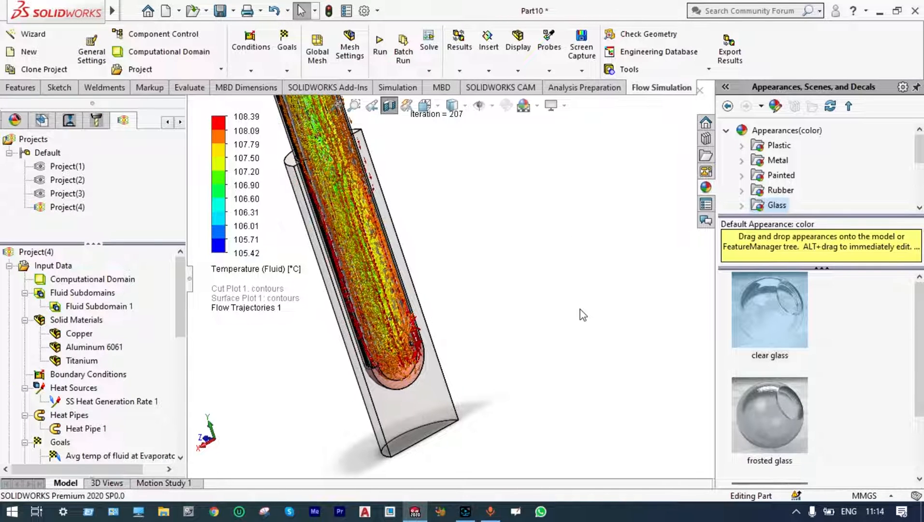
Examine the direction and temperature colouring of the flow trajectory arrows along the sectioned pipe and close up at its heated end.
scroll(562, 284, "up", 5)
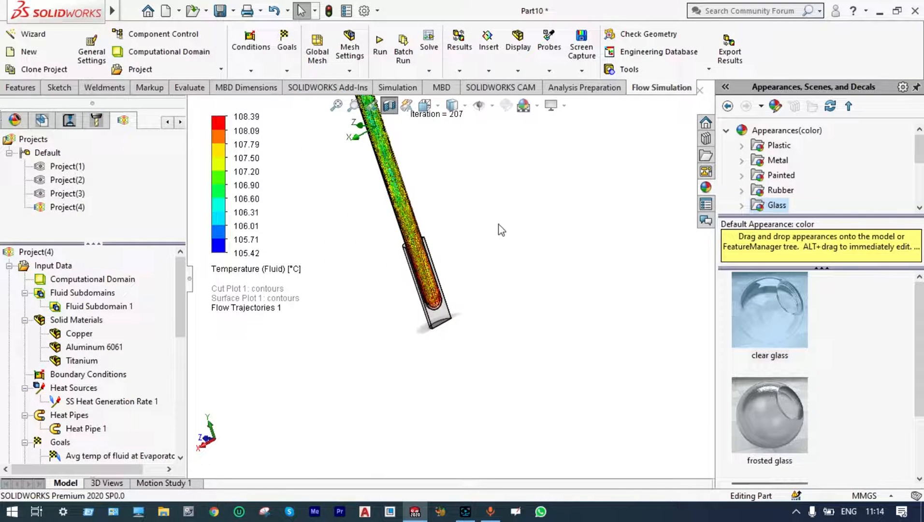
scroll(416, 223, "down", 3)
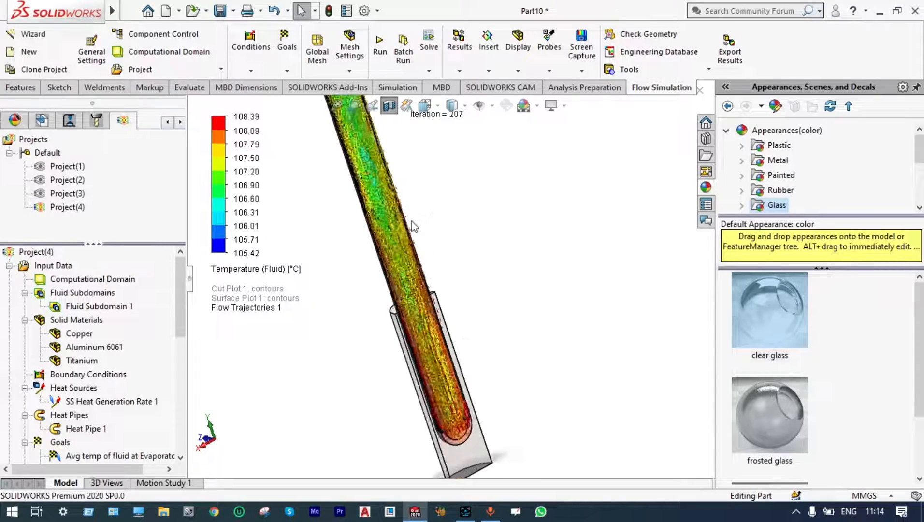
scroll(417, 290, "down", 5)
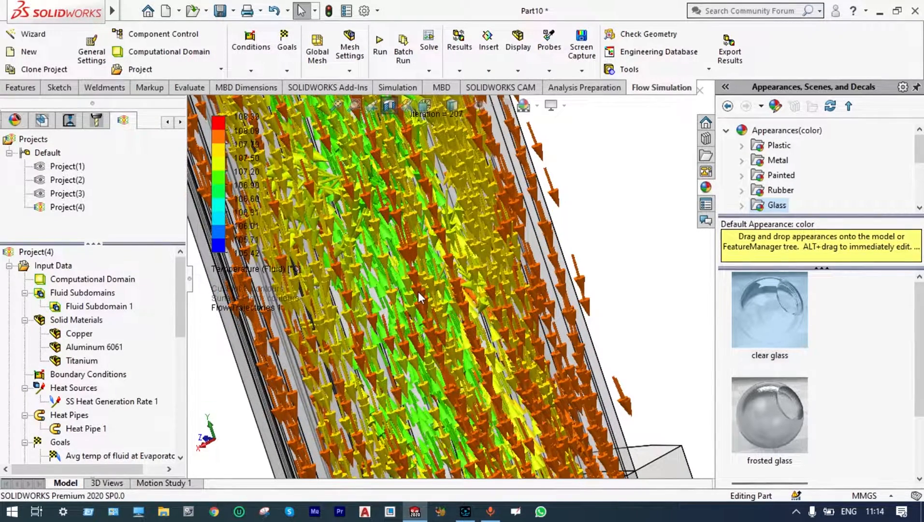
scroll(420, 299, "up", 6)
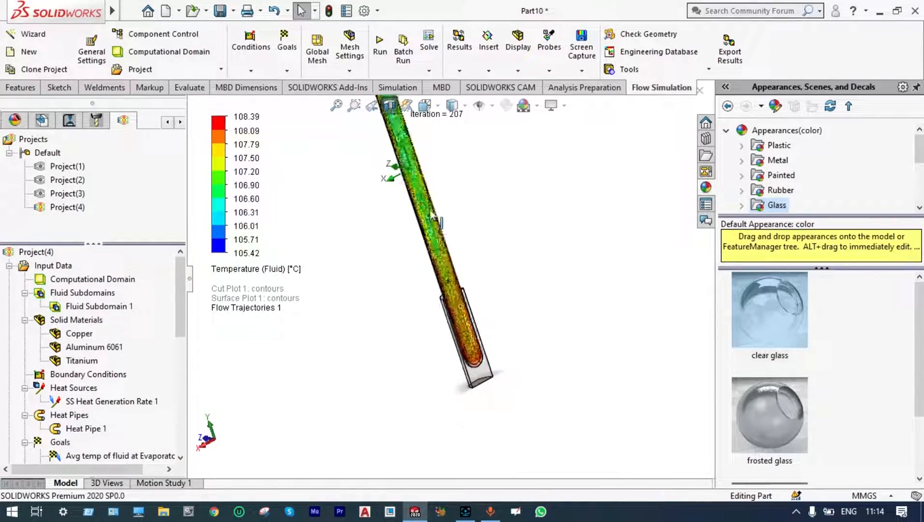
scroll(455, 300, "down", 8)
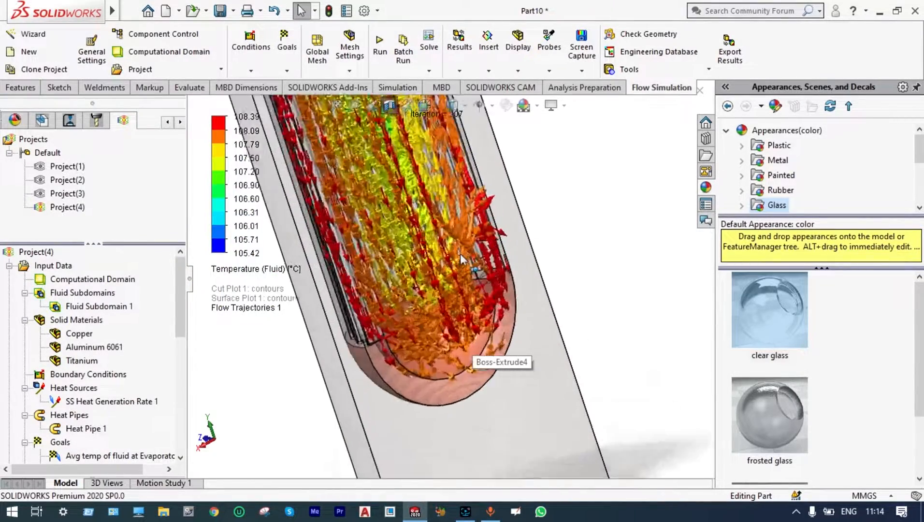
scroll(460, 254, "down", 4)
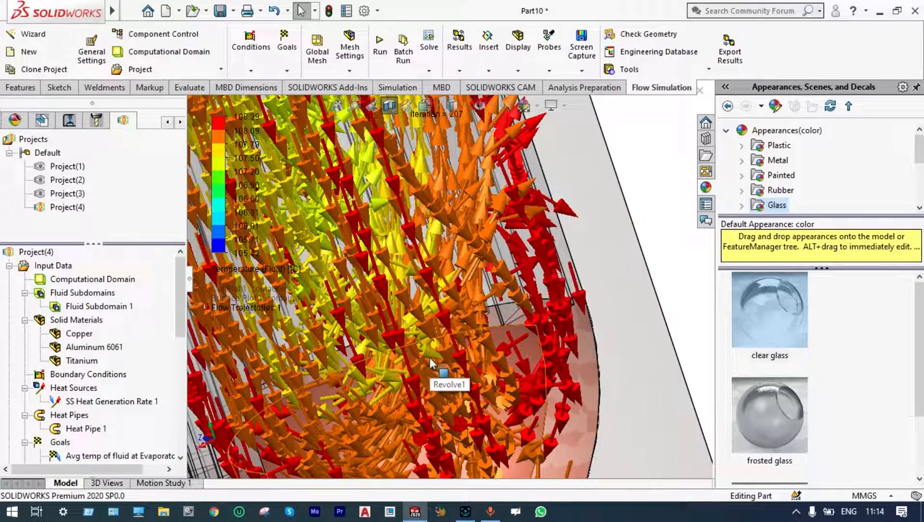
scroll(392, 220, "down", 3)
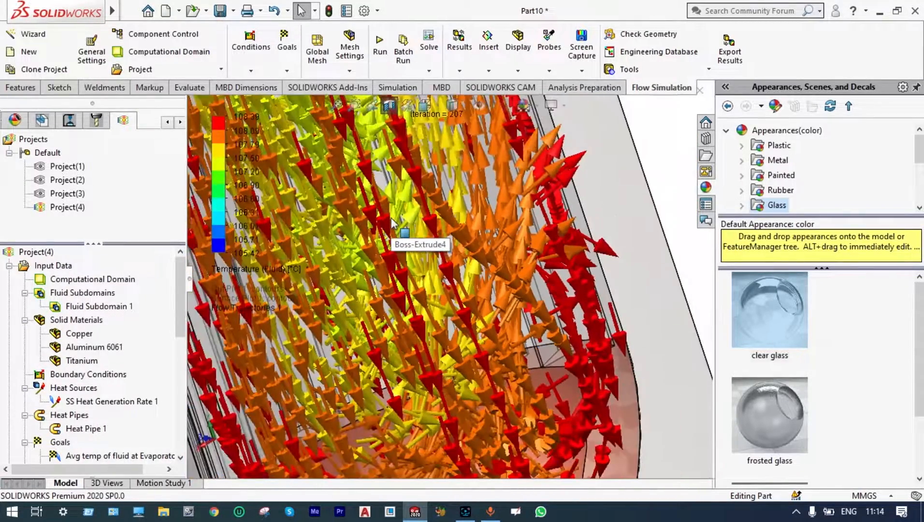
scroll(392, 220, "up", 6)
scroll(532, 227, "down", 10)
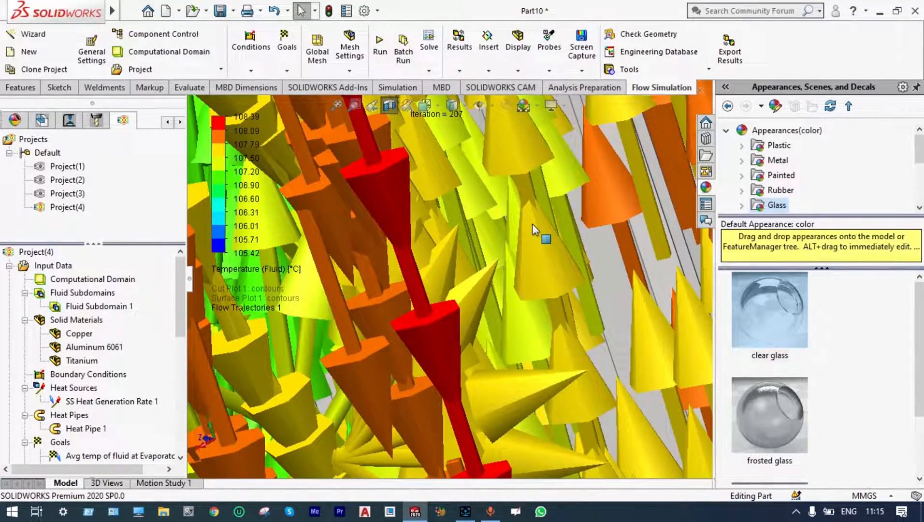
Play the Flow Trajectories 1 animation and watch the arrows move along the inside of the sectioned heat pipe.
scroll(532, 224, "up", 2)
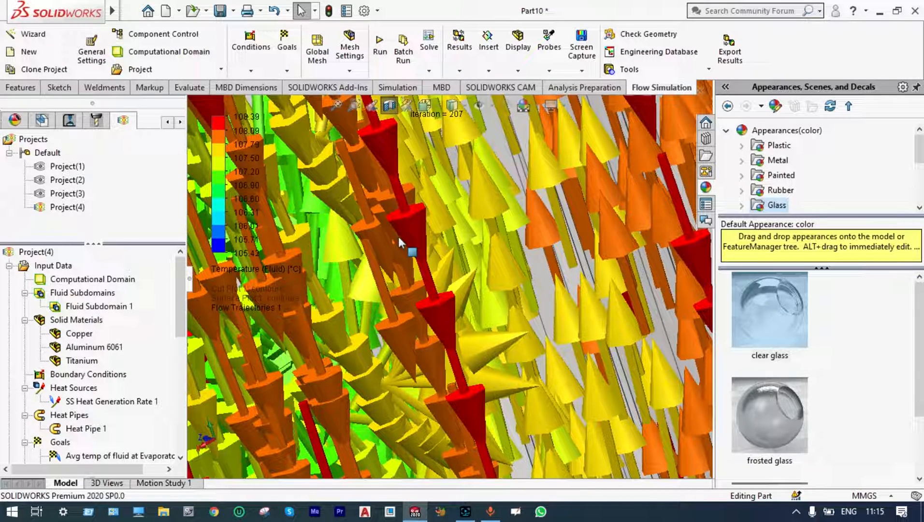
scroll(398, 237, "up", 3)
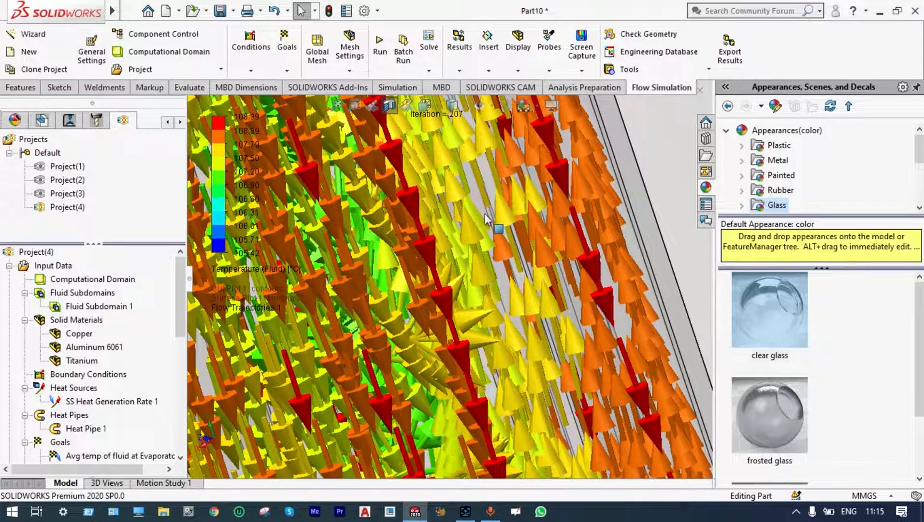
scroll(486, 215, "down", 3)
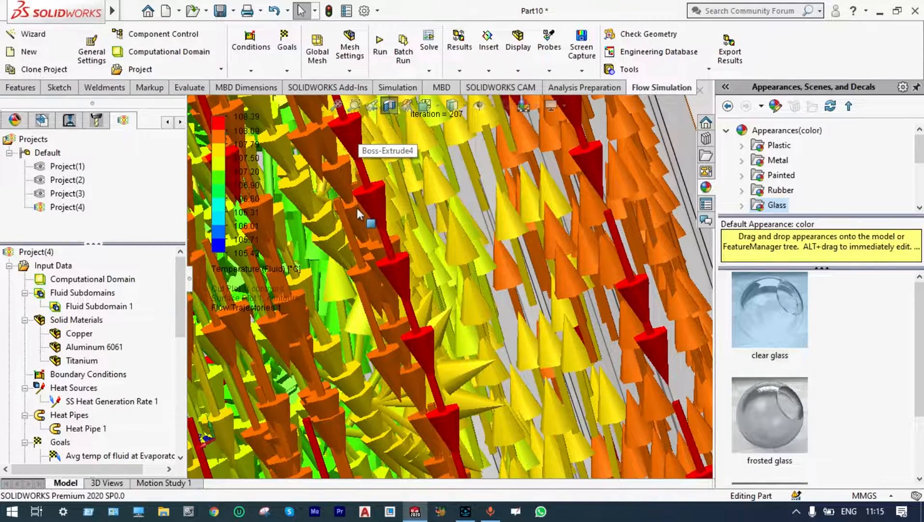
scroll(356, 208, "up", 3)
scroll(357, 211, "up", 5)
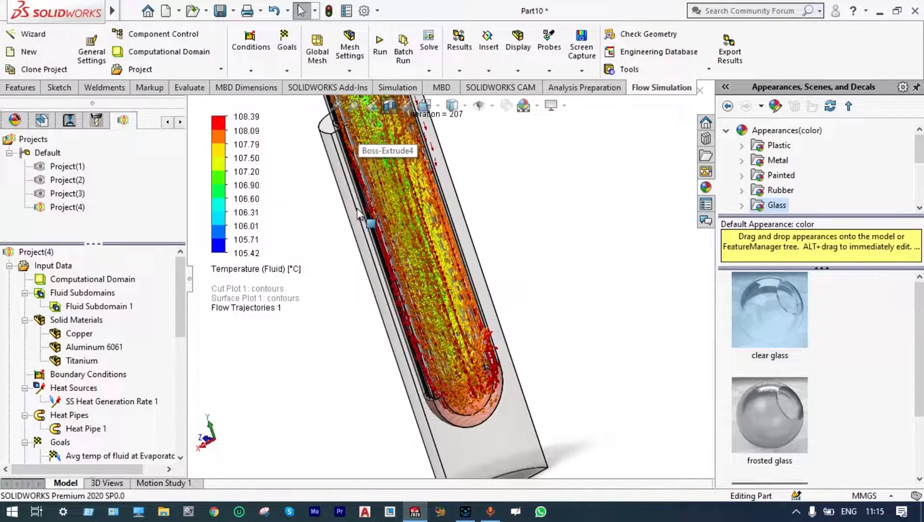
scroll(393, 206, "down", 5)
left_click_drag(181, 291, 178, 396)
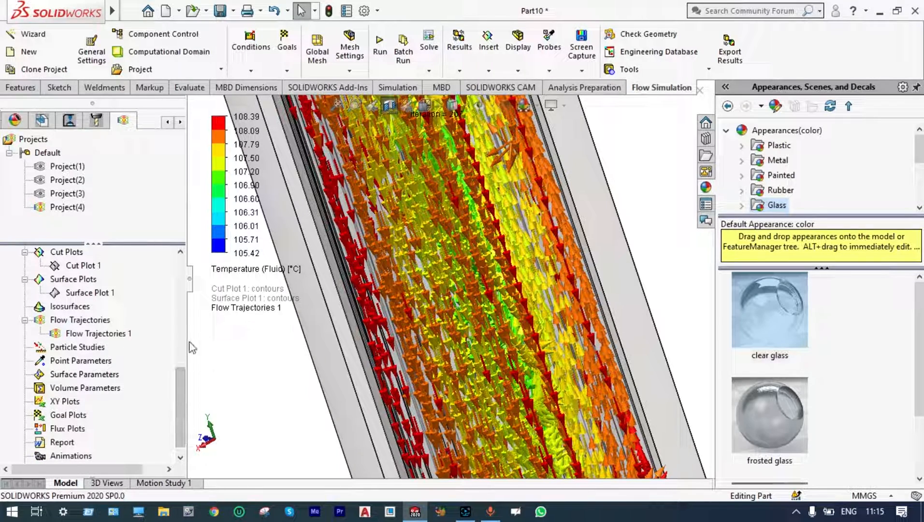
right_click(113, 335)
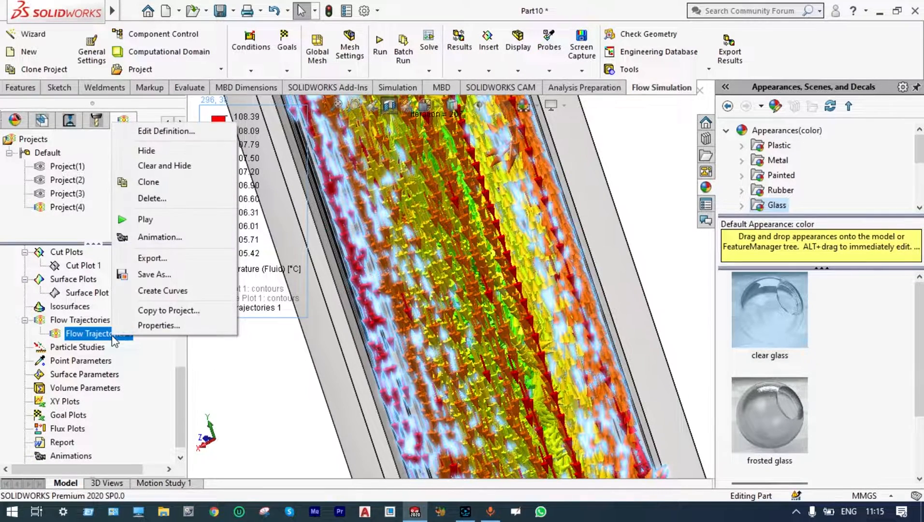
left_click(145, 218)
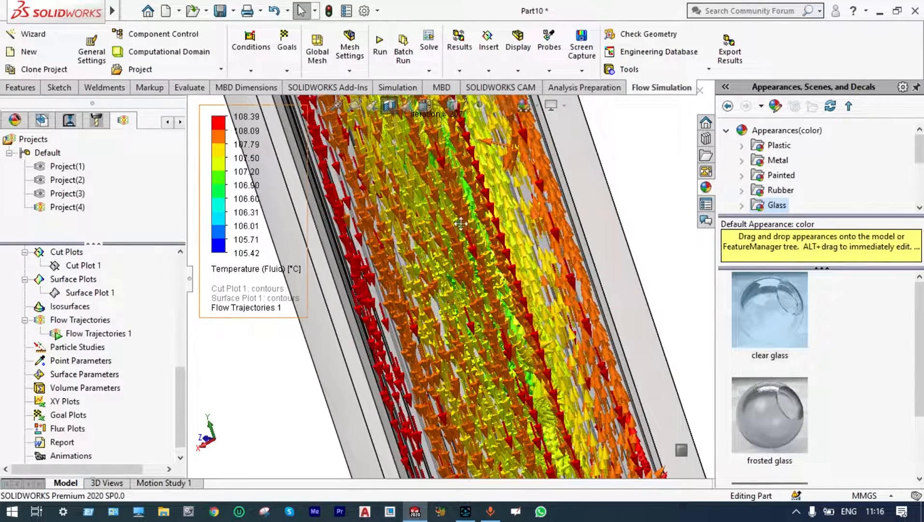
scroll(497, 227, "down", 1)
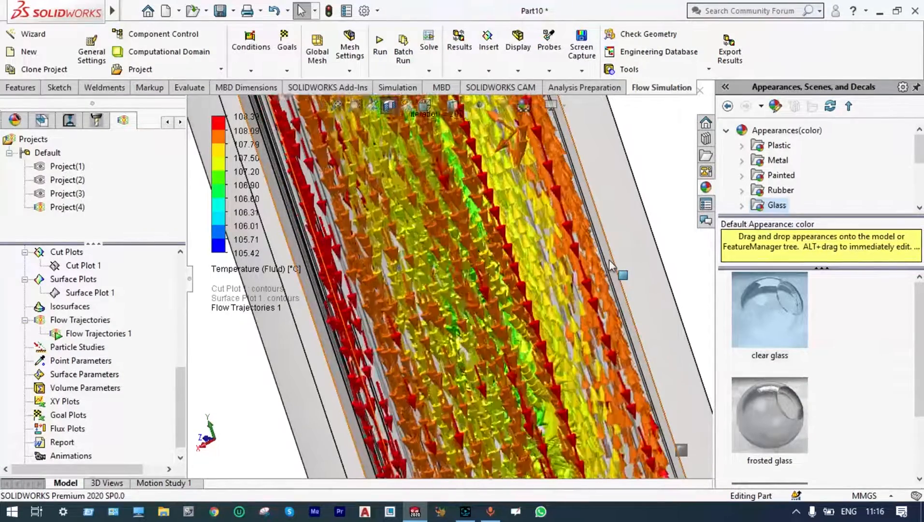
scroll(609, 260, "up", 2)
scroll(609, 260, "up", 5)
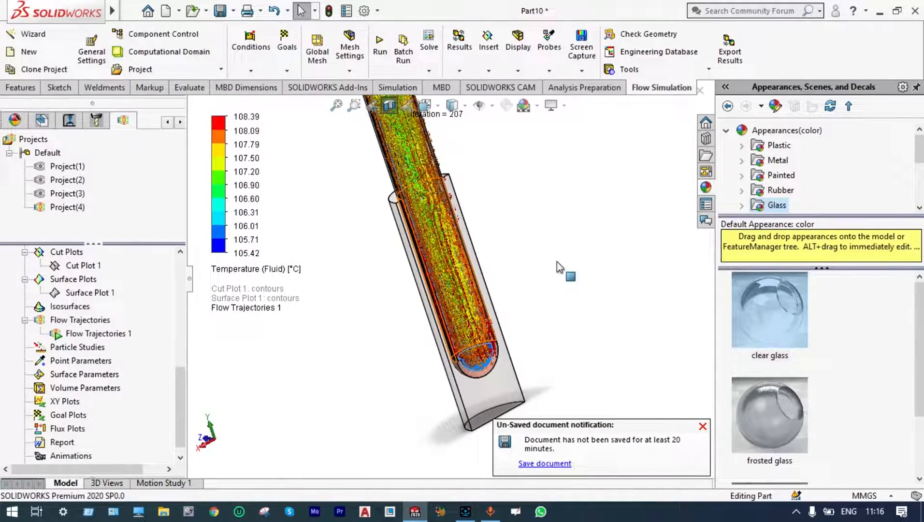
Clear and hide Flow Trajectories 1, leaving the whole heat pipe in view without result plots.
right_click(98, 338)
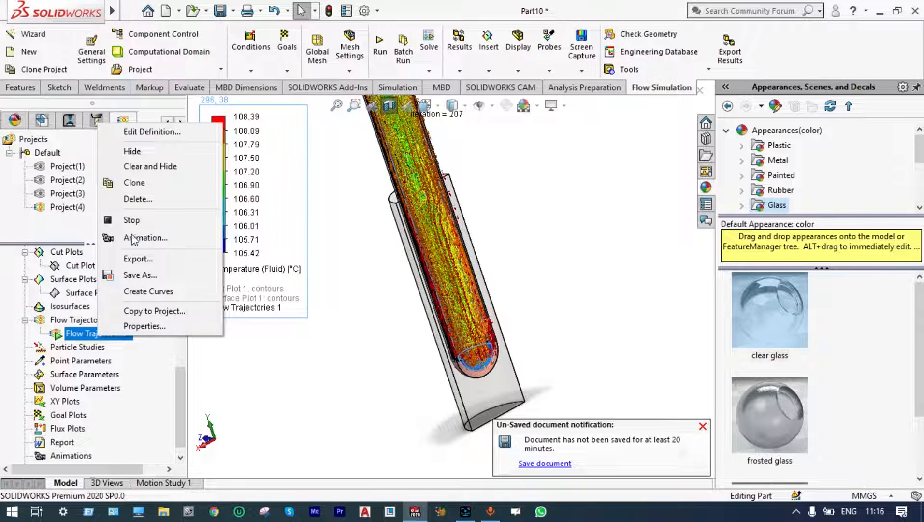
left_click(145, 167)
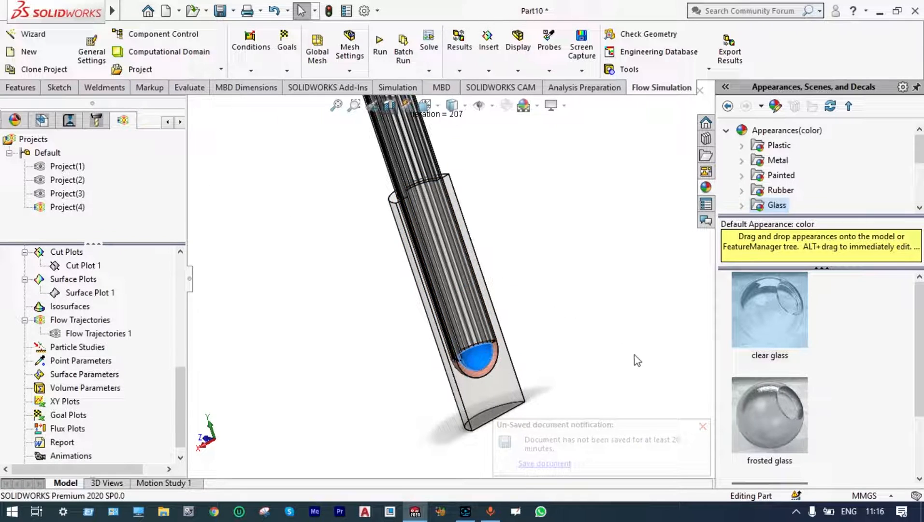
scroll(634, 211, "up", 5)
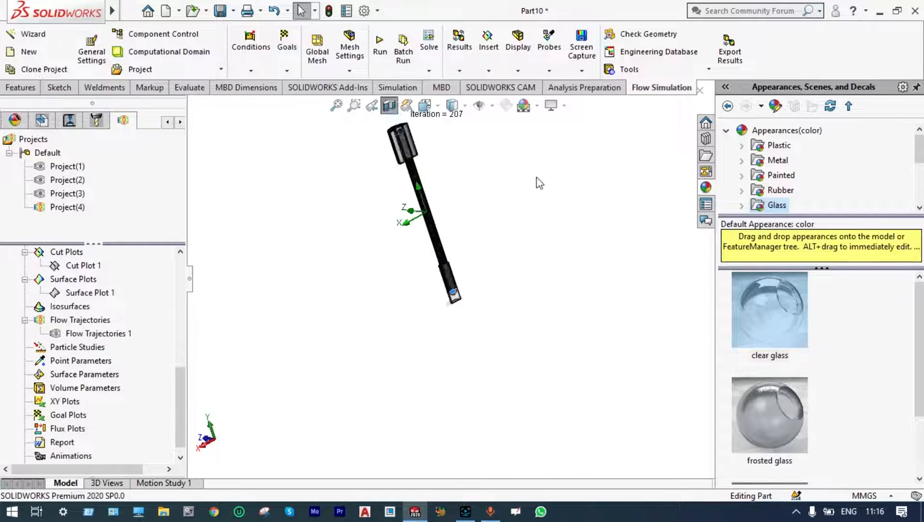
left_click(354, 105)
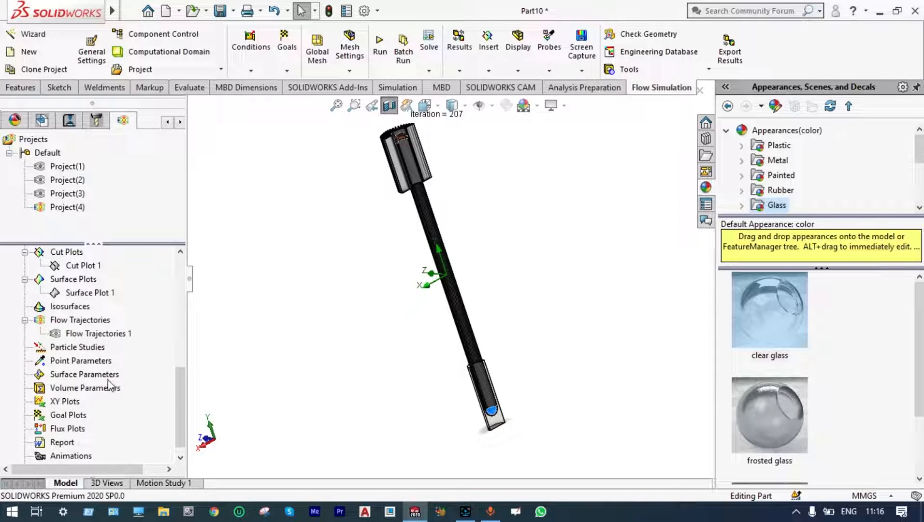
Insert a goal plot of all average fluid temperature goals against Iterations and show its summary table.
right_click(78, 414)
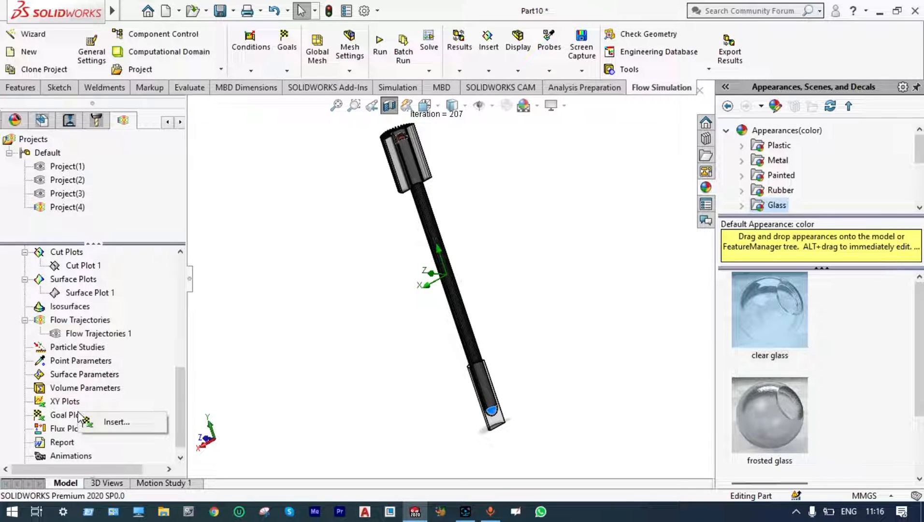
left_click(92, 421)
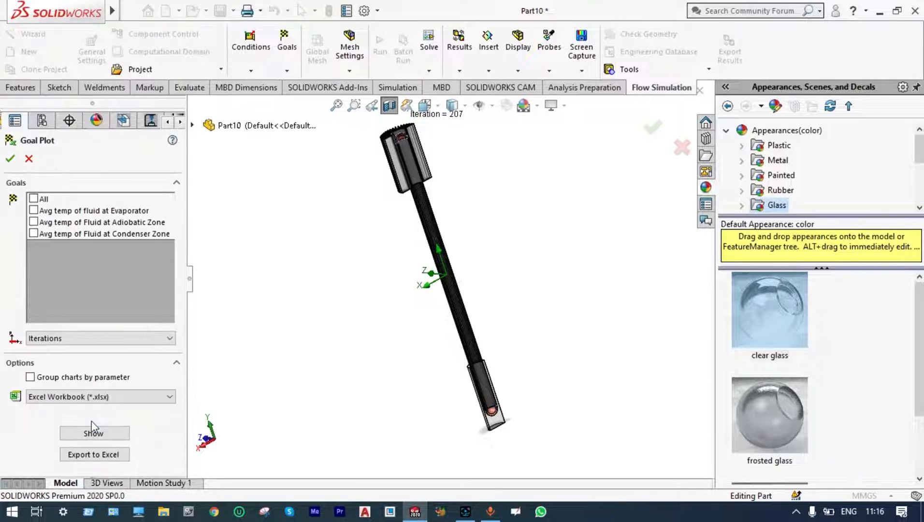
left_click(34, 198)
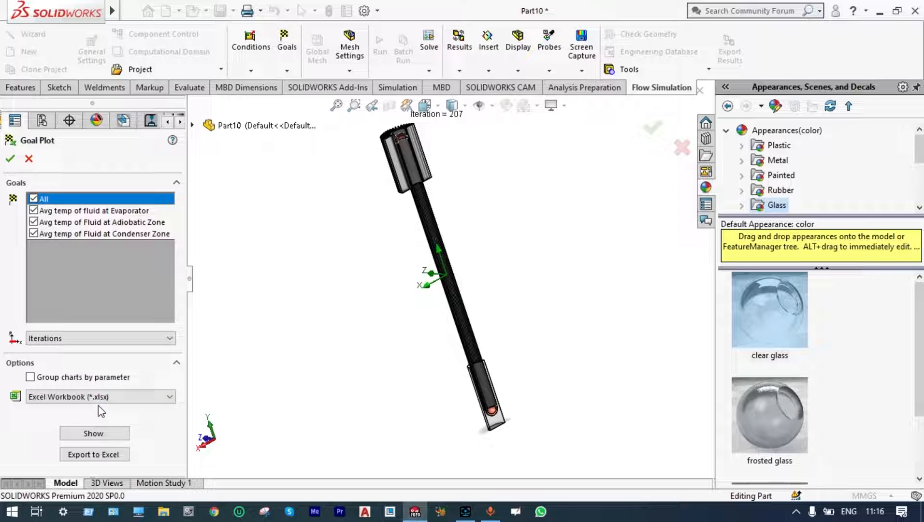
left_click(96, 434)
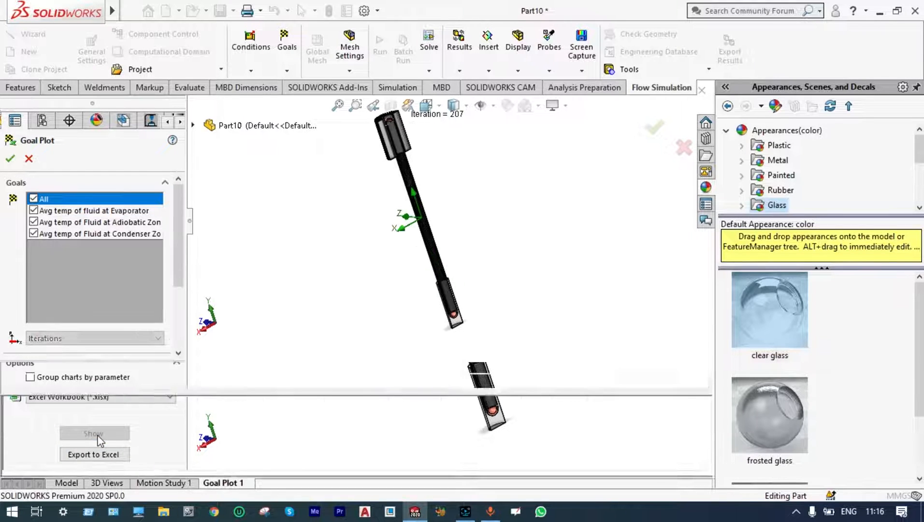
left_click_drag(245, 366, 262, 306)
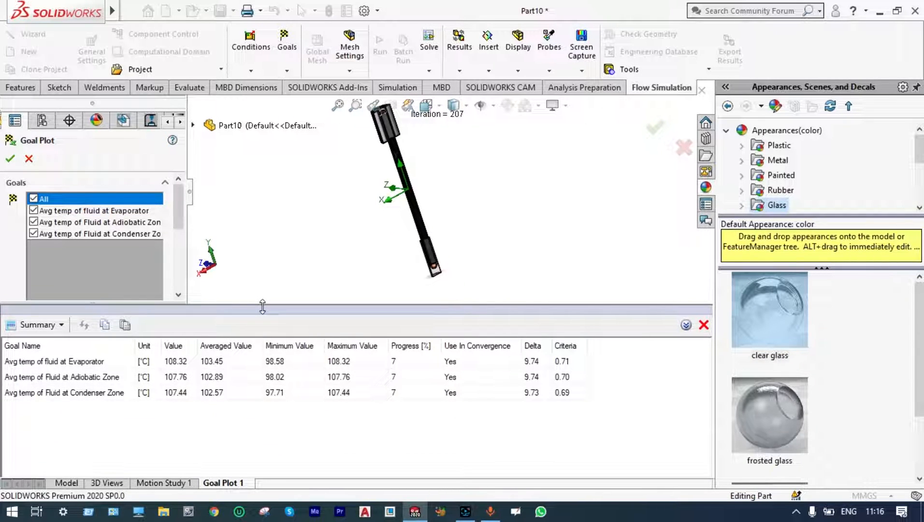
Examine the curve end points in the History charts for the evaporator, adiabatic and condenser goals, and accept the goal plot.
left_click(62, 325)
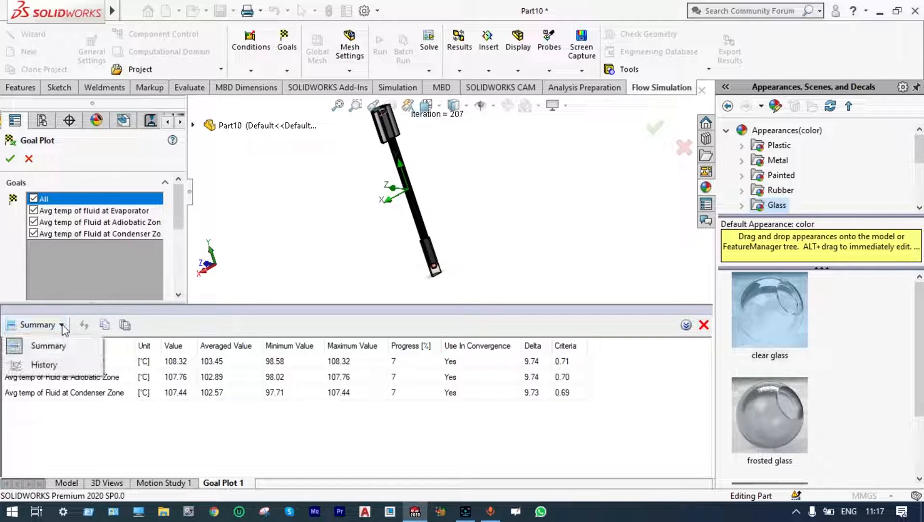
left_click(62, 363)
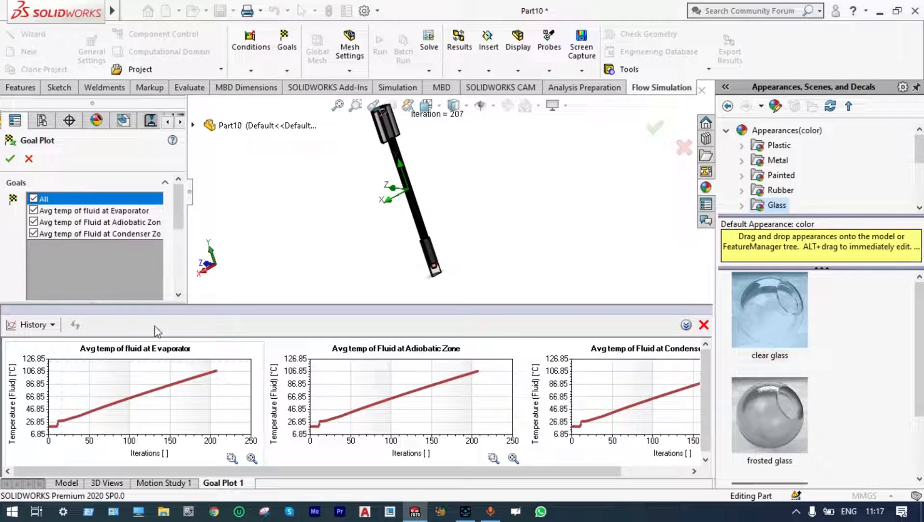
left_click_drag(234, 308, 250, 269)
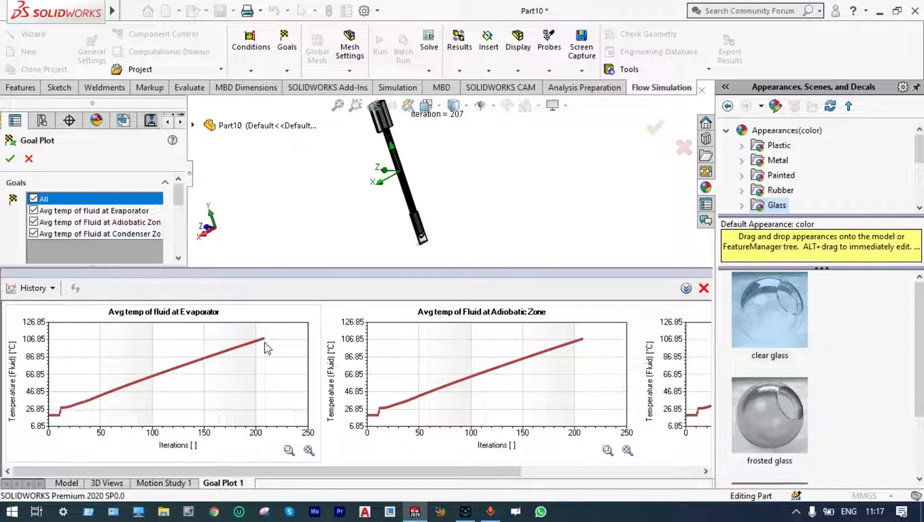
mouse_move(264, 340)
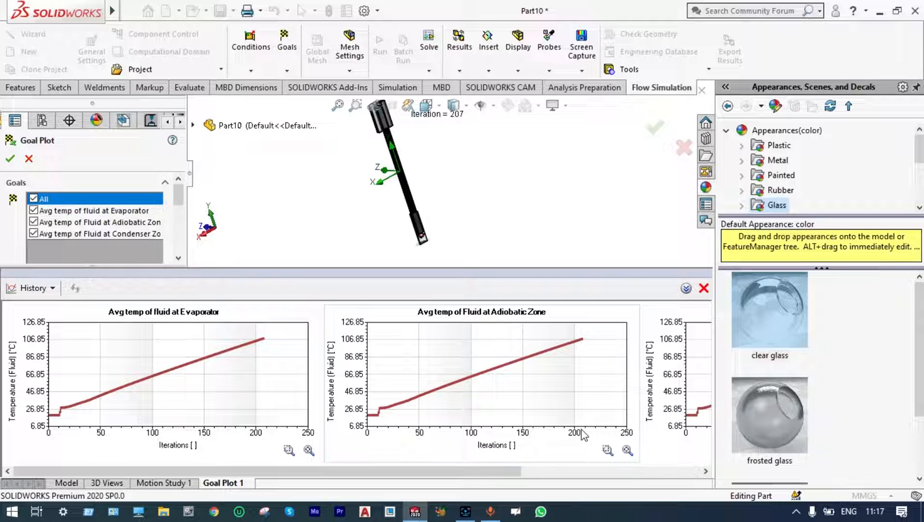
mouse_move(582, 342)
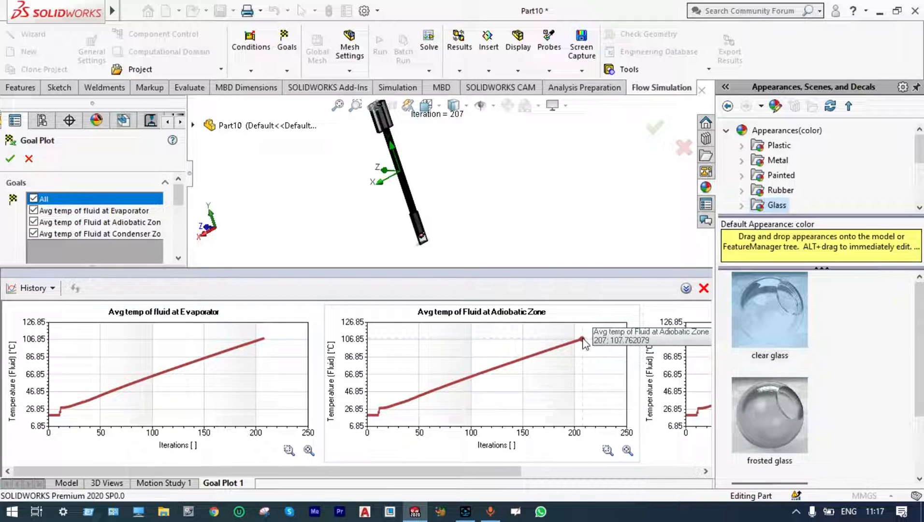
left_click_drag(521, 470, 681, 461)
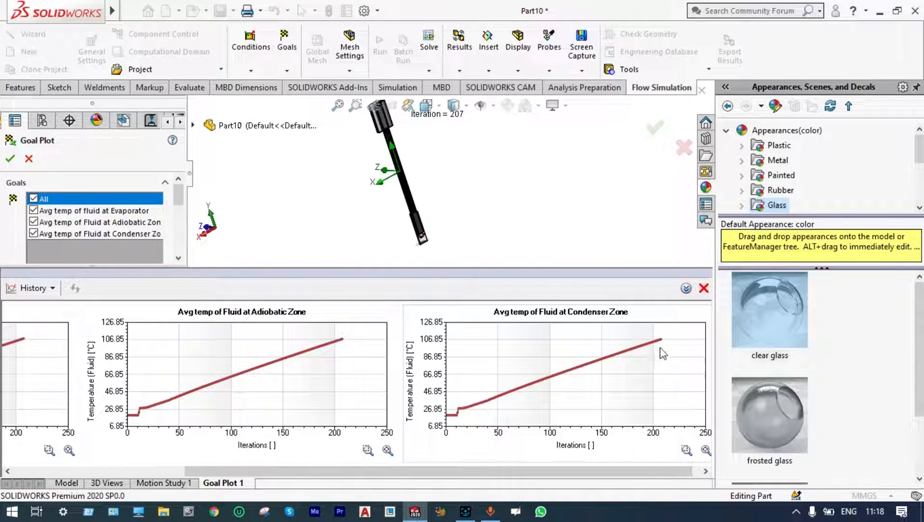
mouse_move(662, 341)
left_click_drag(509, 472, 325, 479)
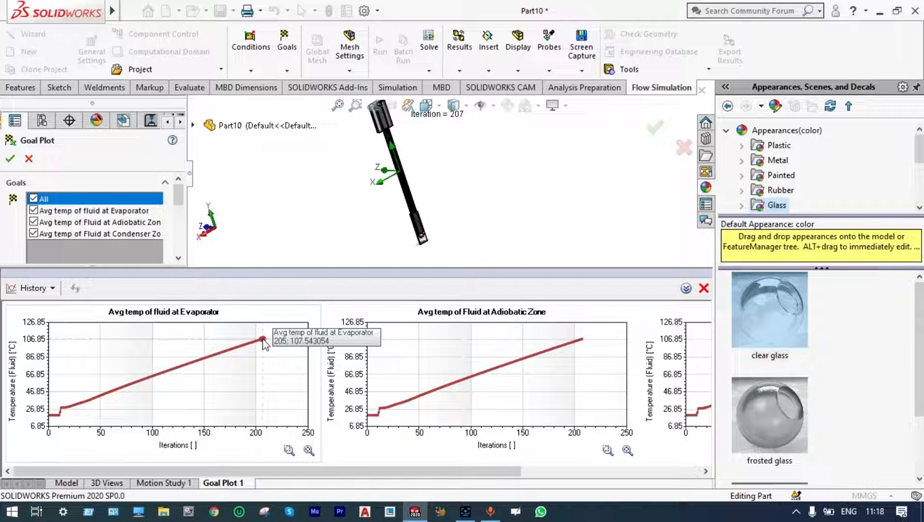
left_click(655, 130)
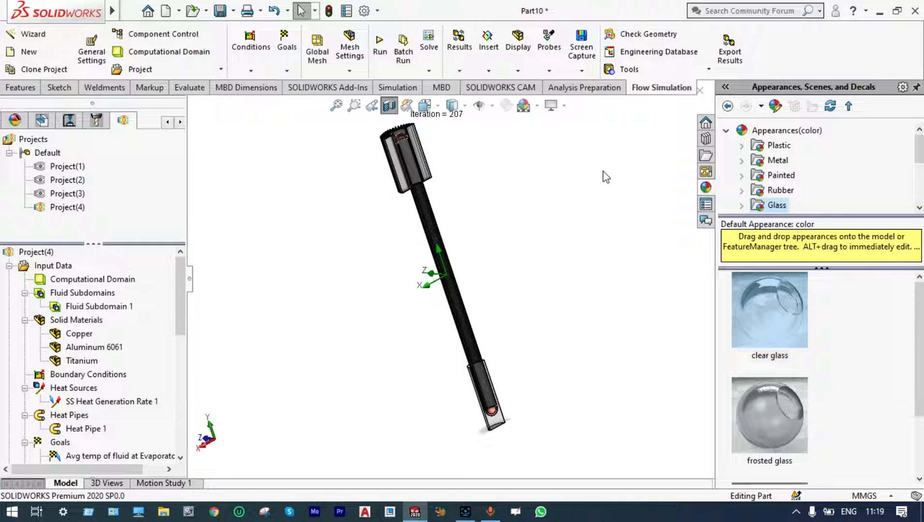
Create a new parametric study of the type Design of Experiments and Optimization.
scroll(462, 292, "up", 3)
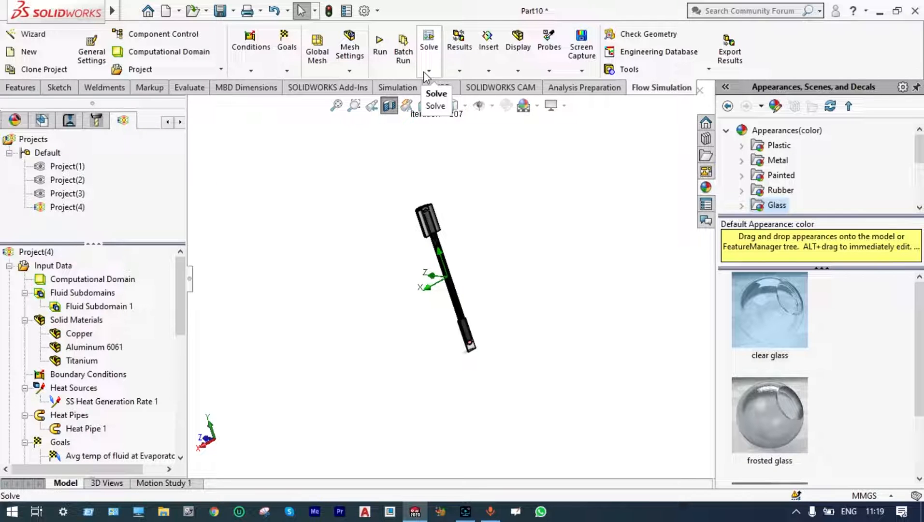
left_click(424, 72)
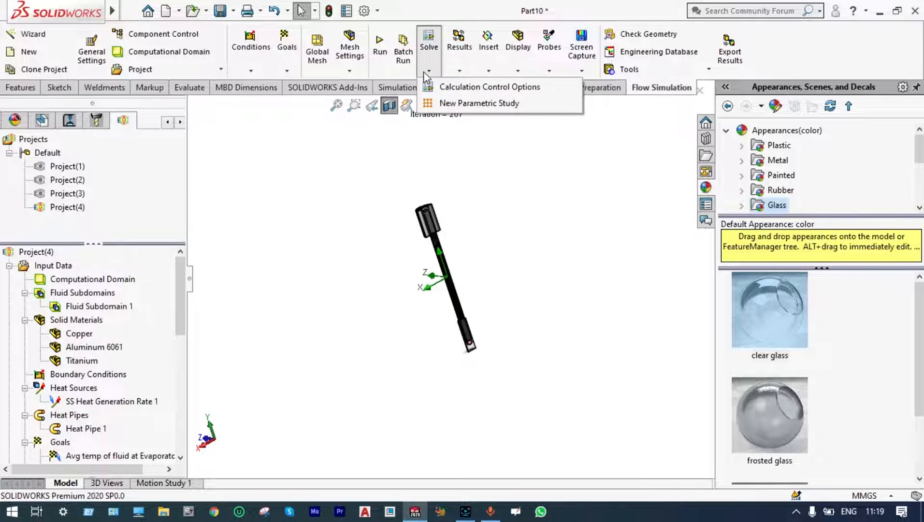
left_click(442, 103)
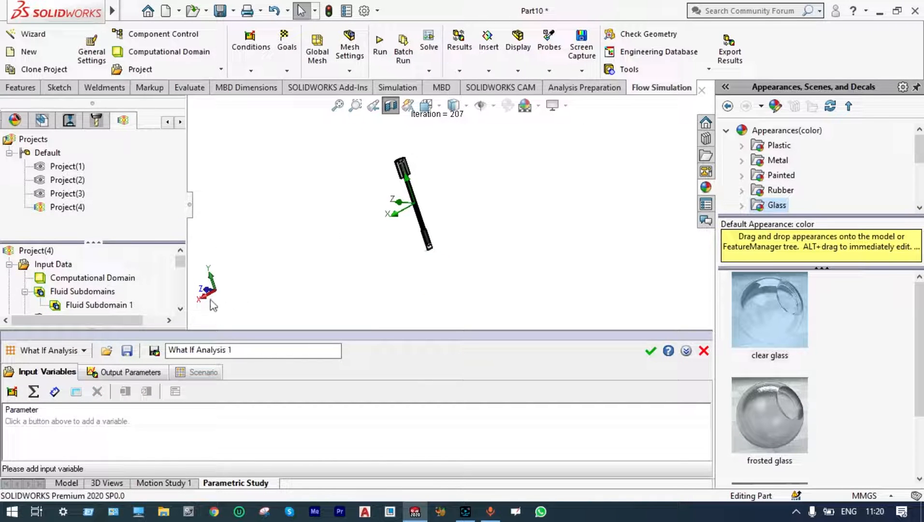
left_click(85, 351)
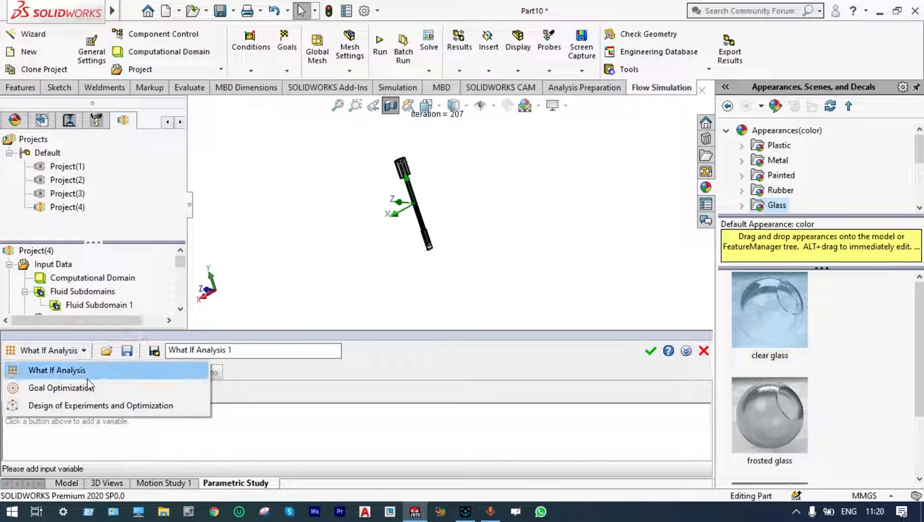
left_click(93, 405)
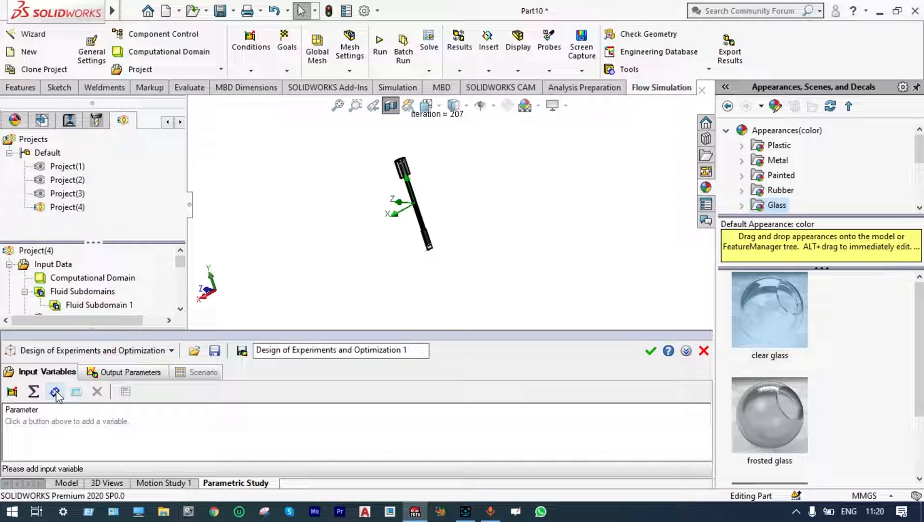
Add the 90° angle dimension D1 of Sketch14 as an input variable of the parametric study.
left_click(56, 392)
left_click(167, 122)
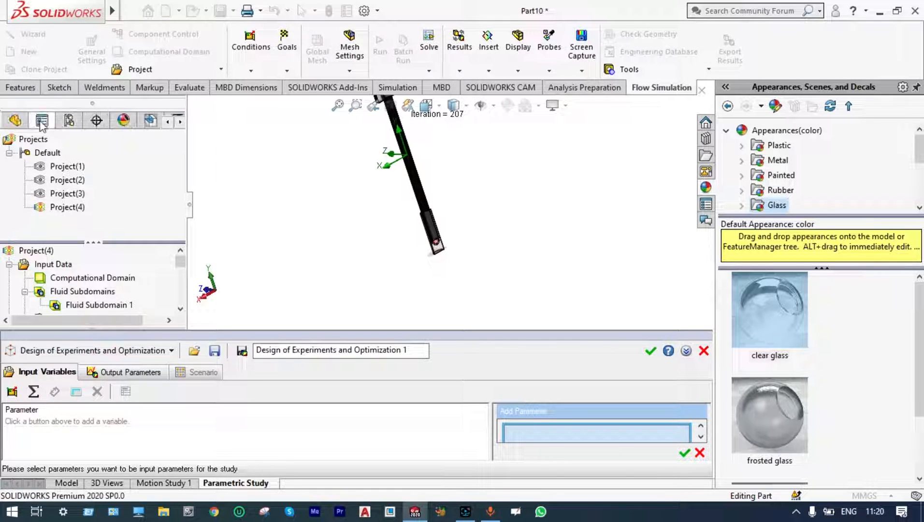
left_click(15, 120)
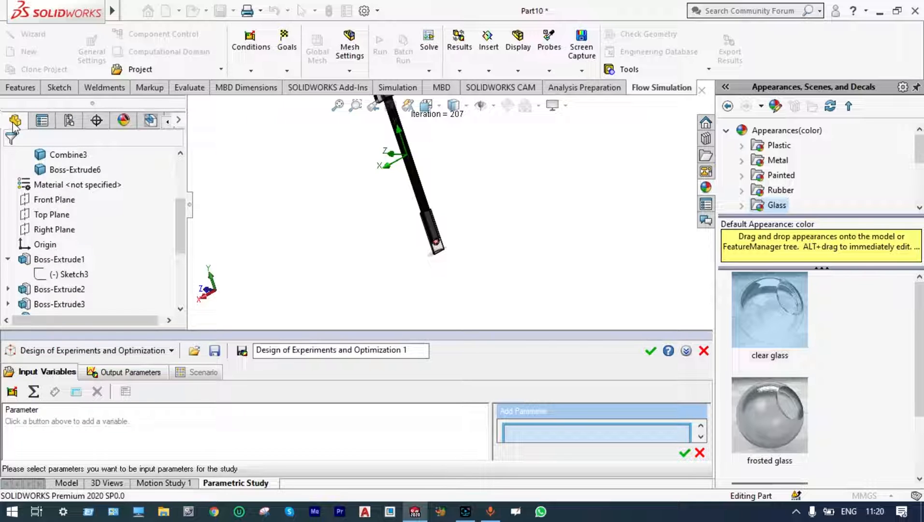
left_click_drag(181, 206, 184, 276)
left_click(61, 304)
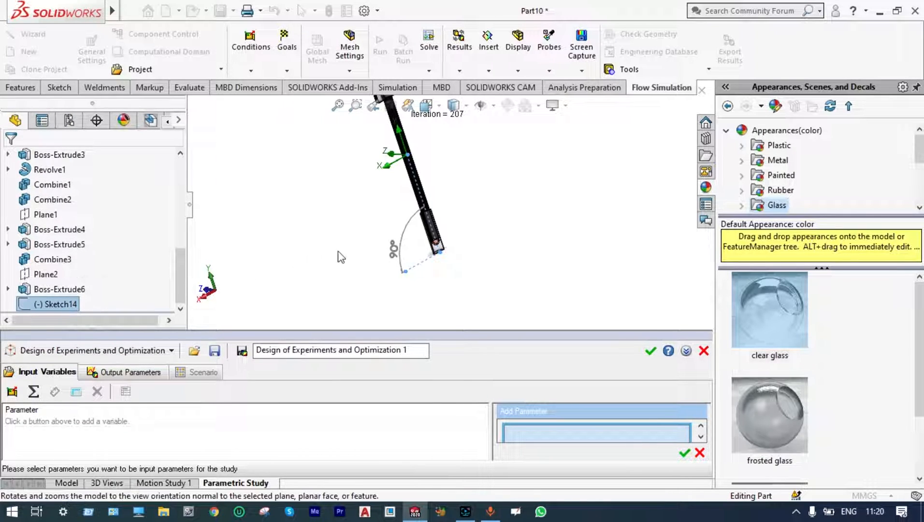
left_click(393, 251)
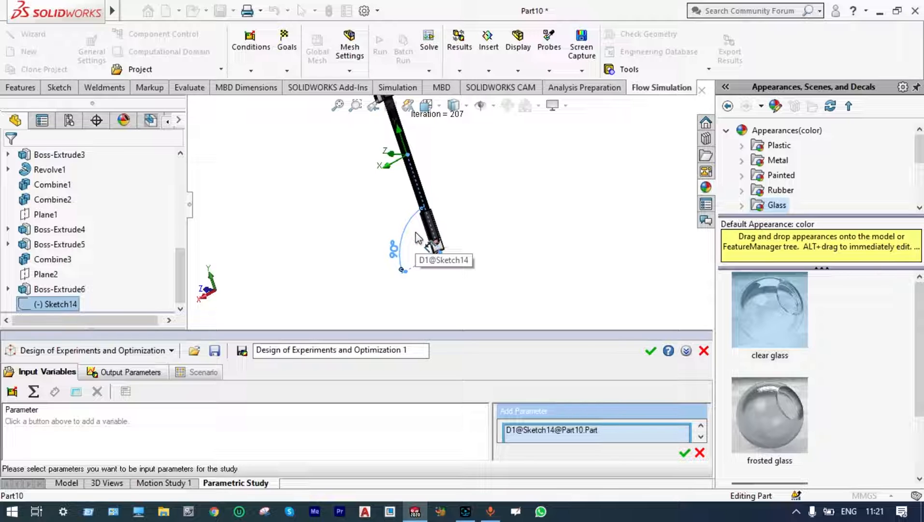
left_click(685, 453)
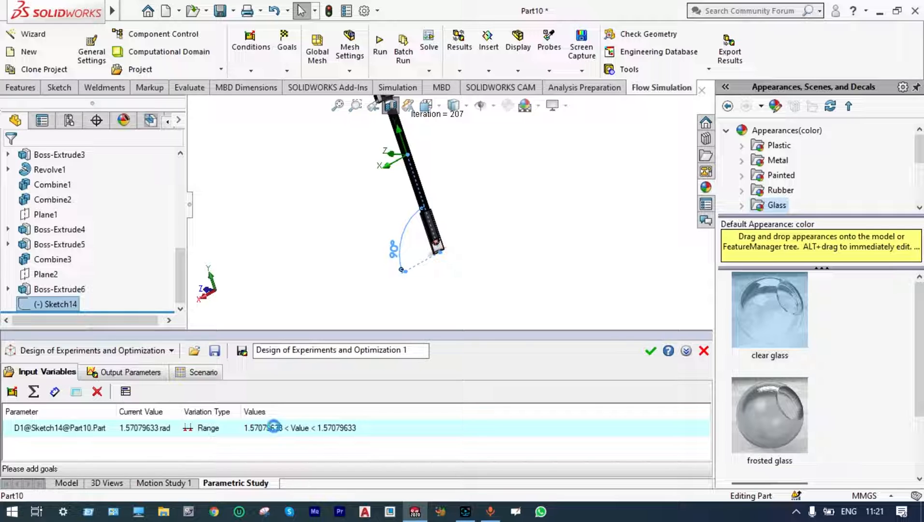
Set the minimum of the angle variable's variation range to 0 rad and accept the range.
left_click(276, 429)
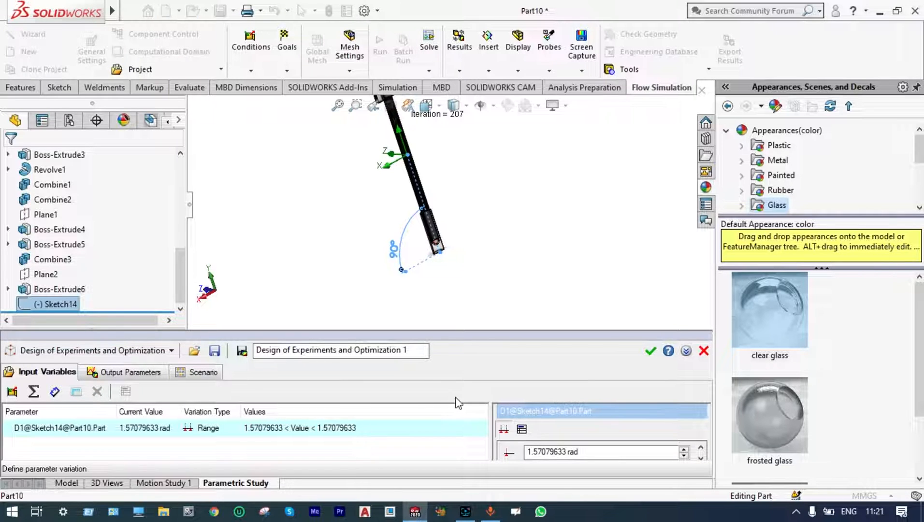
left_click_drag(561, 332, 568, 268)
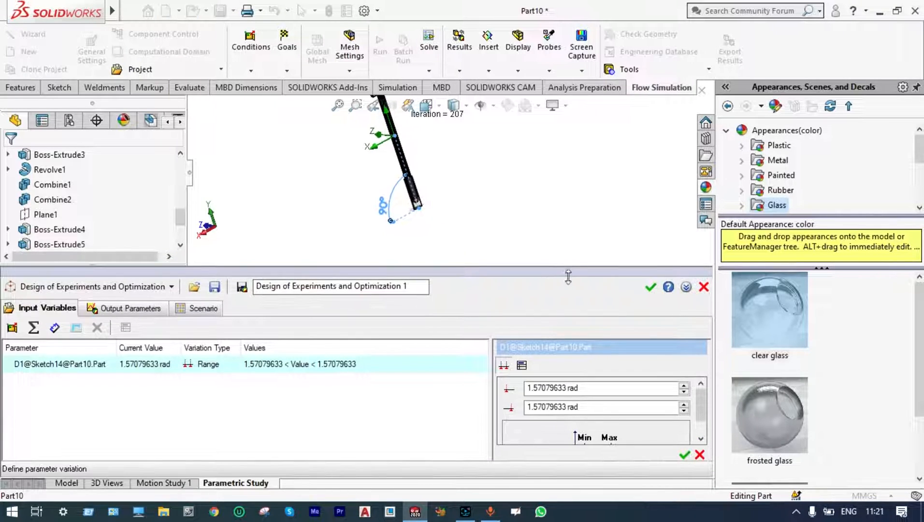
left_click(565, 387)
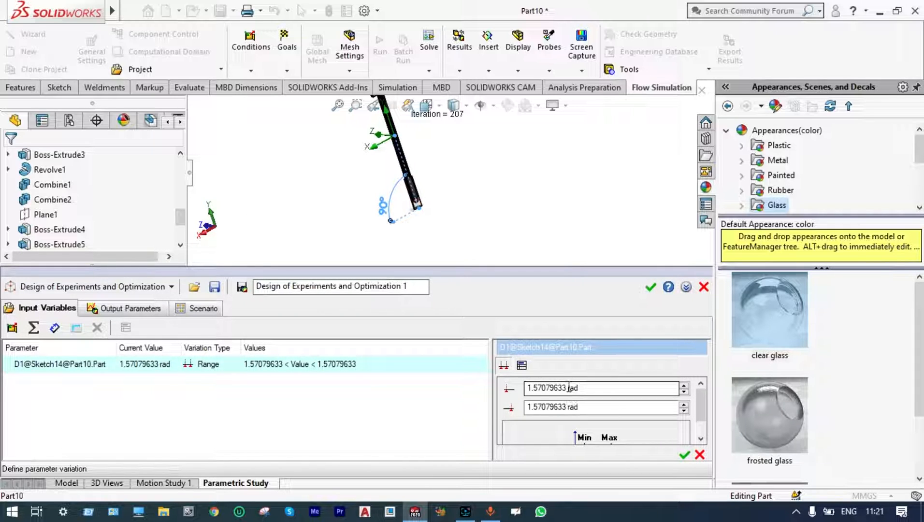
key("BackSpace")
key("BackSpace")
key("BackSpace")
key("BackSpace")
key("BackSpace")
key("BackSpace")
key("BackSpace")
key("BackSpace")
key("BackSpace")
key("BackSpace")
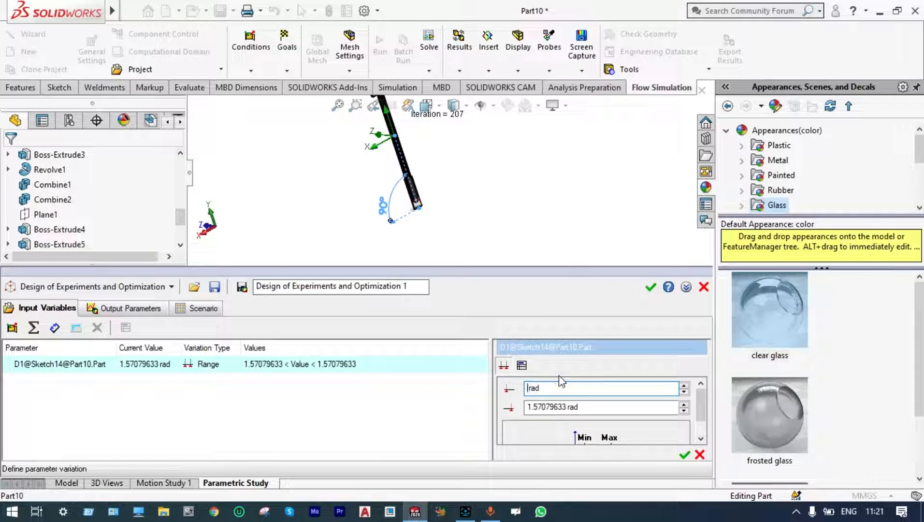
type("0")
left_click(685, 455)
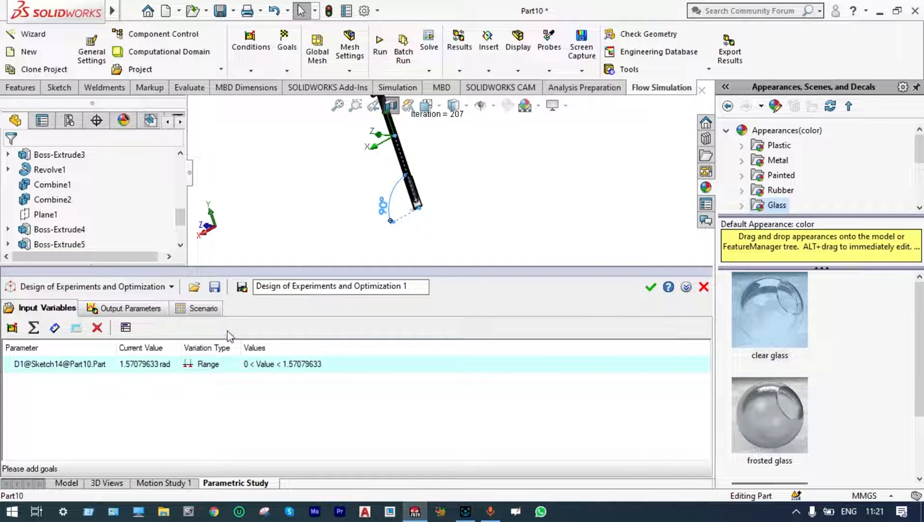
Select all average fluid temperature goals, for evaporator, adiabatic and condenser zones, as output parameters of the study.
left_click(154, 311)
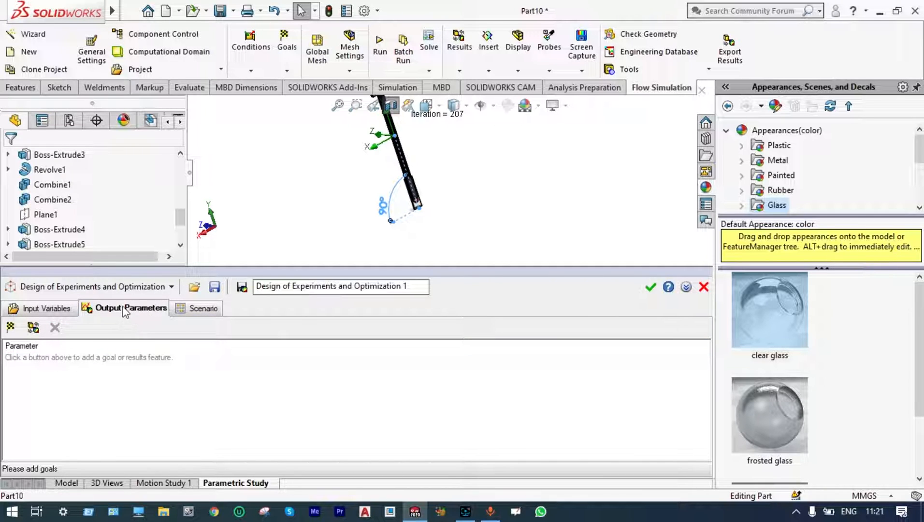
left_click(11, 328)
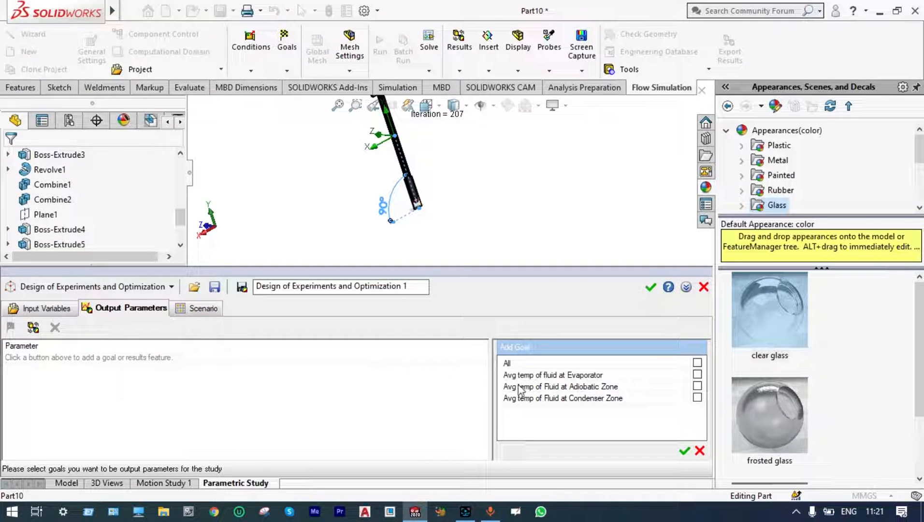
left_click(698, 363)
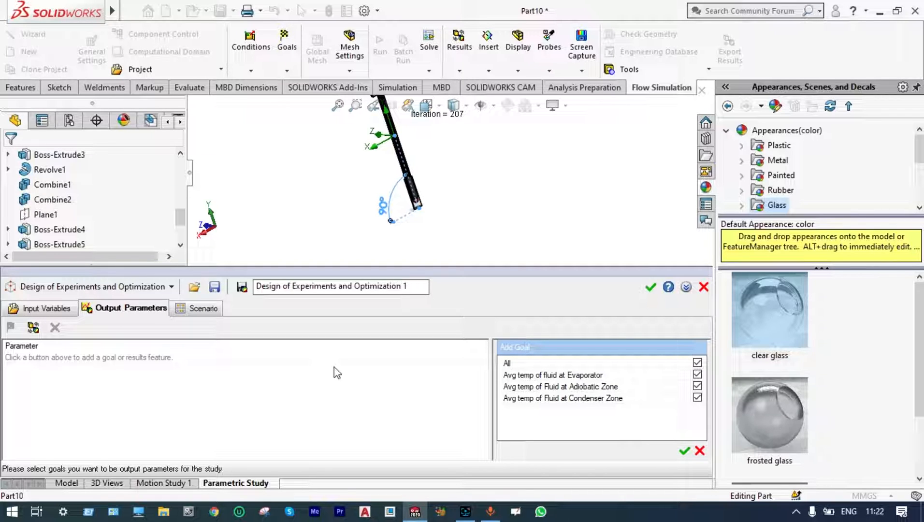
Create 5 experiments in the study's scenario and run them, accepting the study after the calculation.
left_click(209, 312)
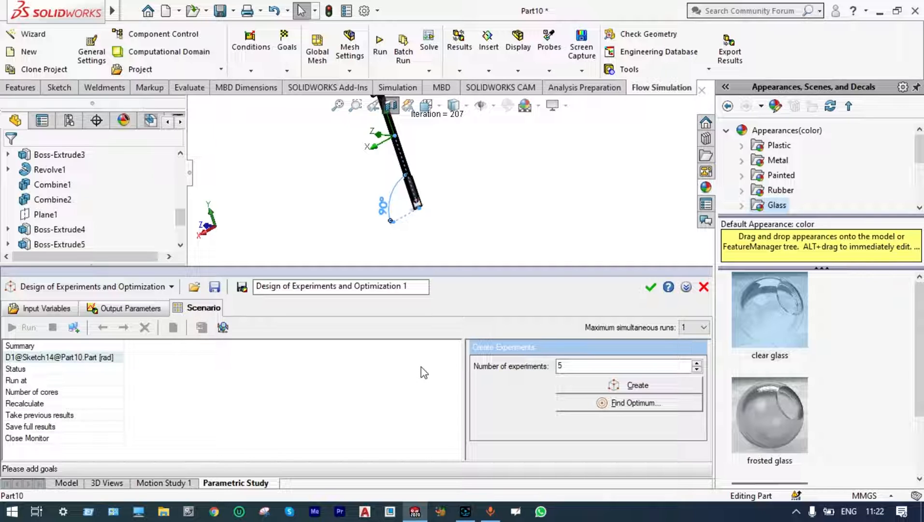
left_click(600, 386)
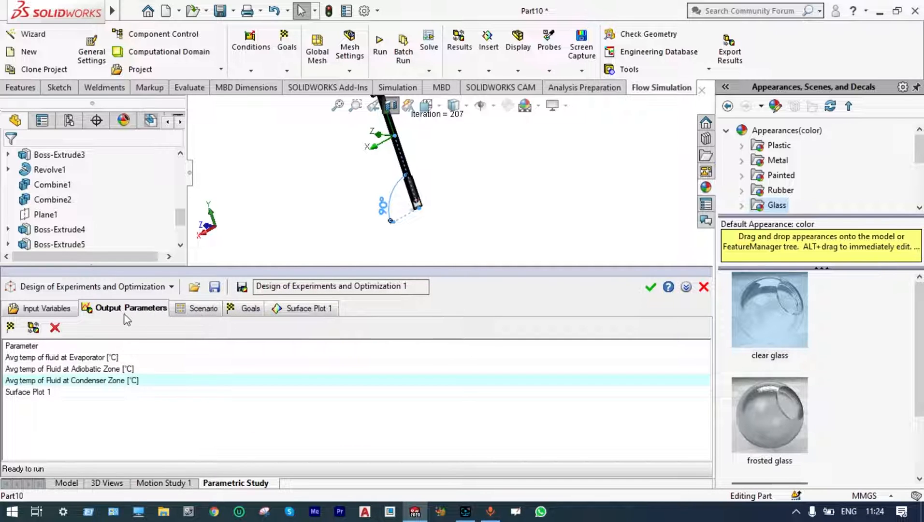
left_click(199, 308)
left_click(13, 327)
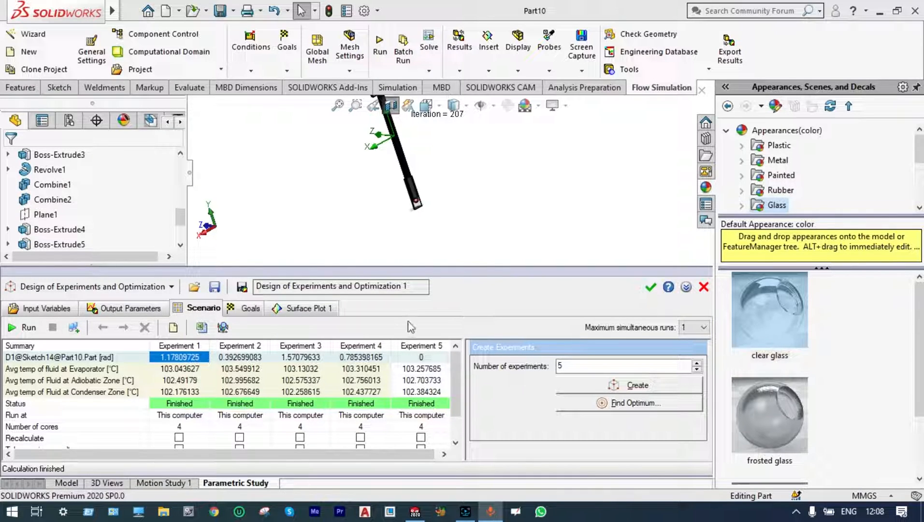
left_click(651, 287)
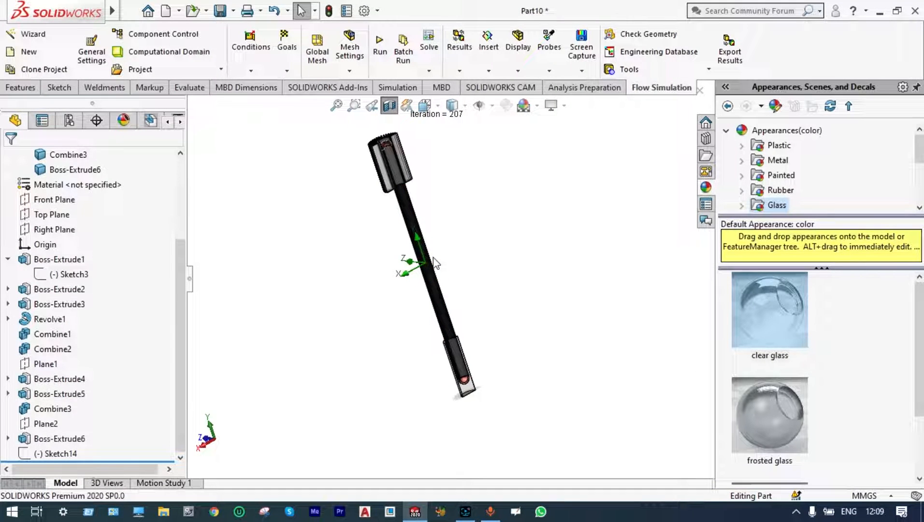